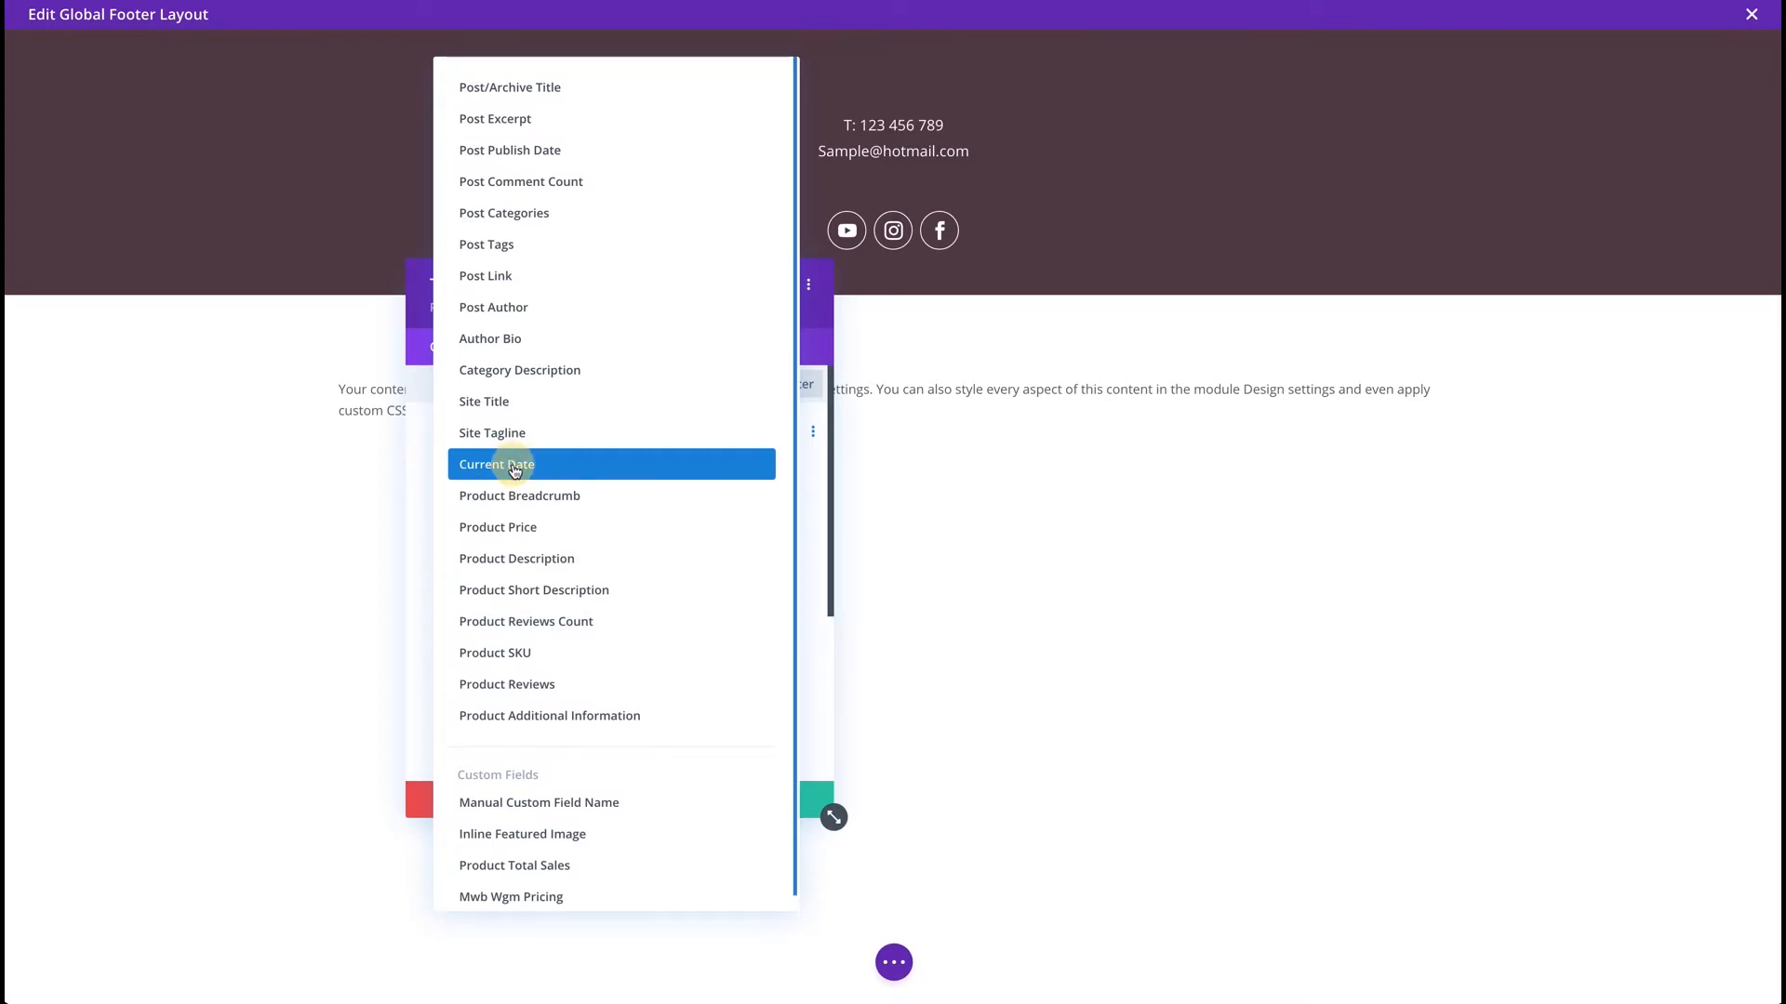
Insert Current Date as dynamic content into the footer text module's body.
click(515, 468)
Set the Current Date format to Custom with format string Y so it shows 2021.
drag(636, 310, 727, 358)
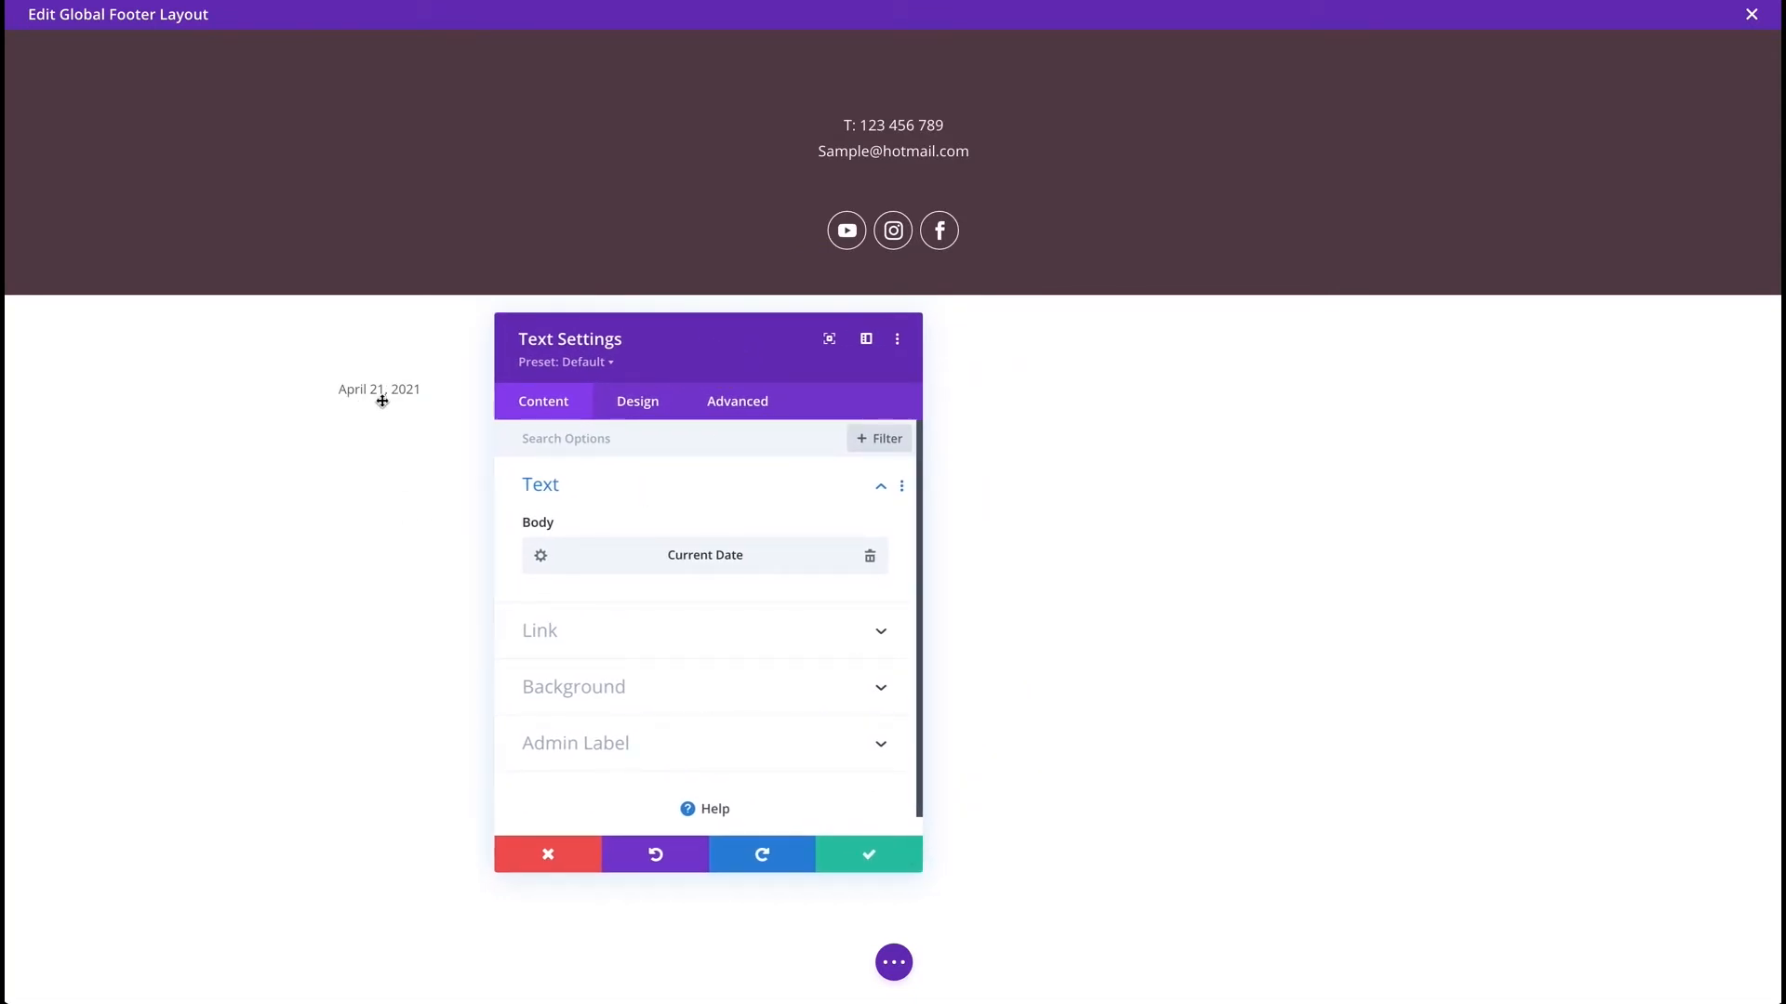
click(540, 555)
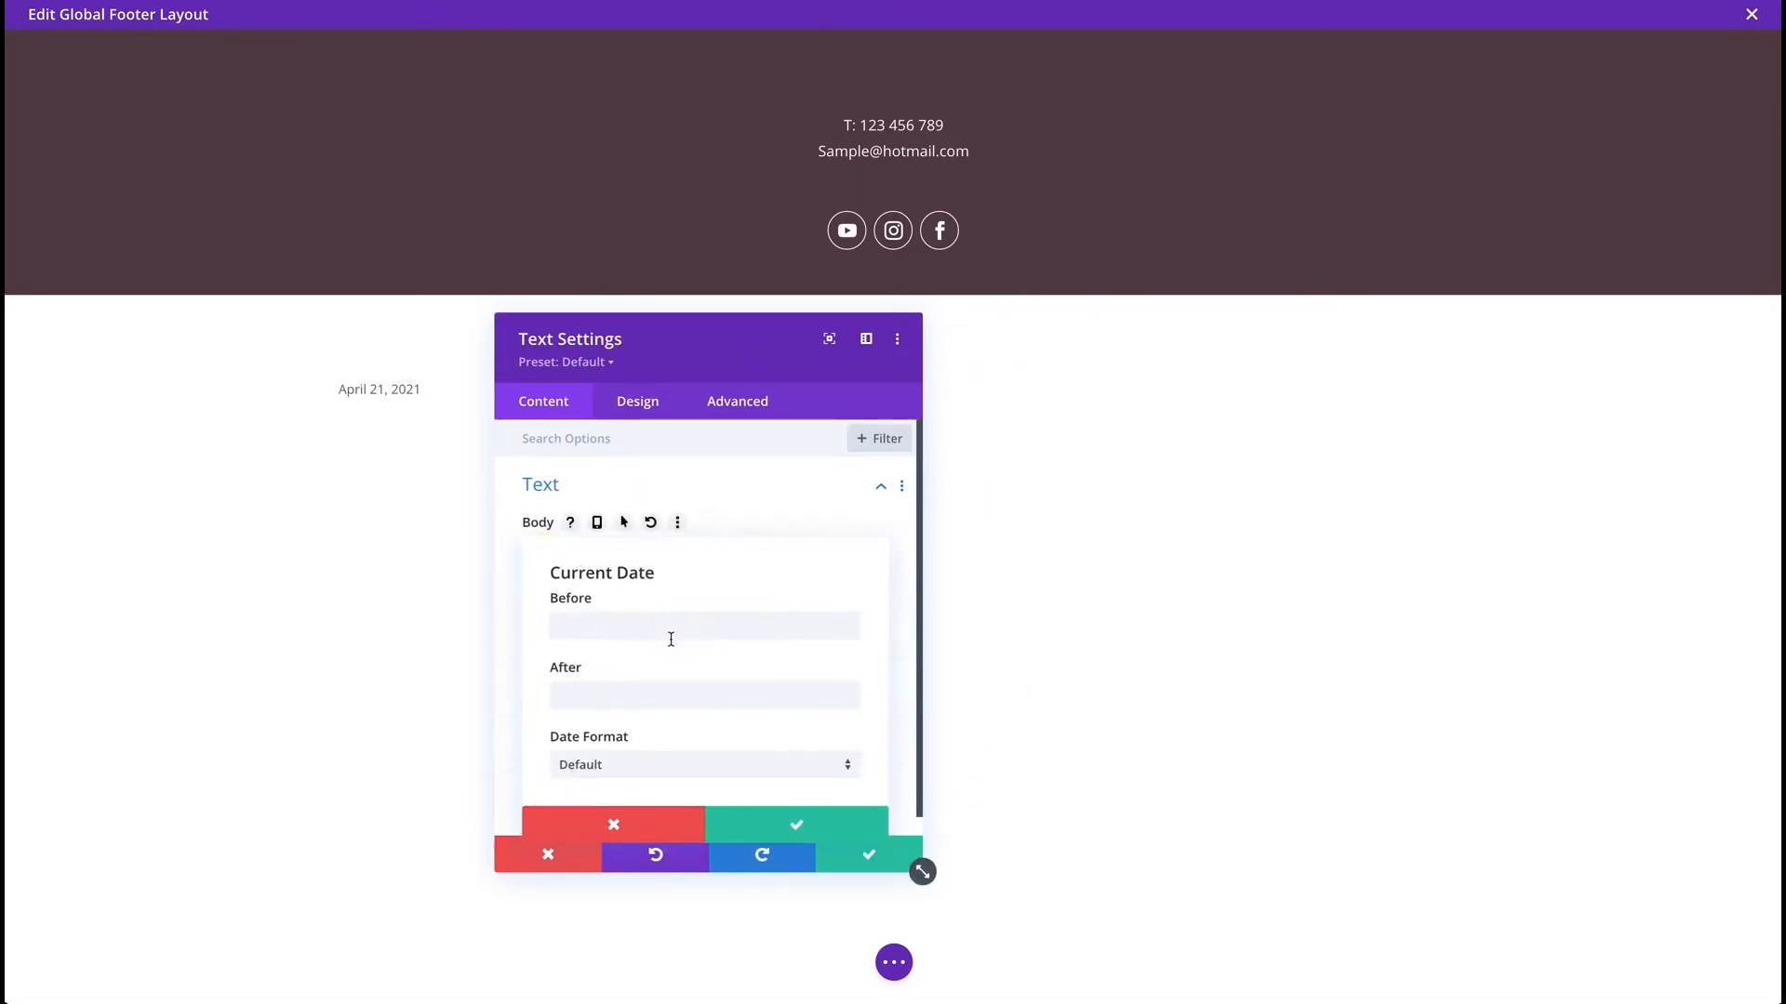
click(661, 768)
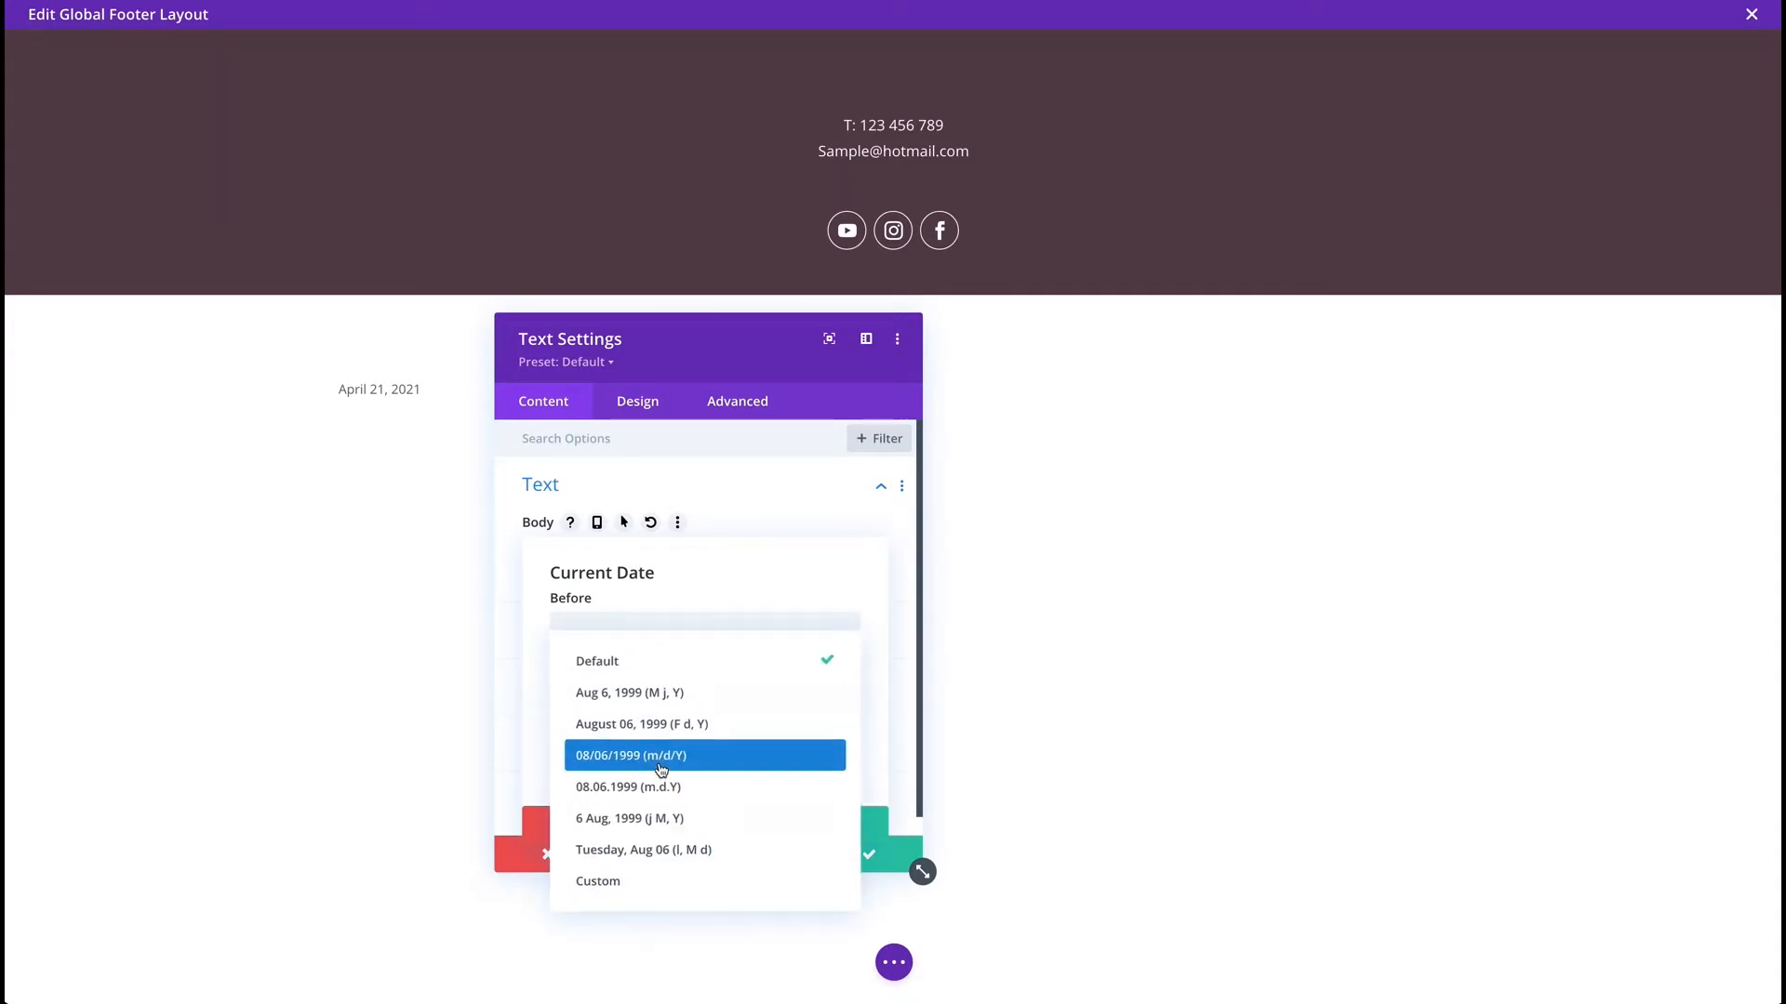
click(613, 883)
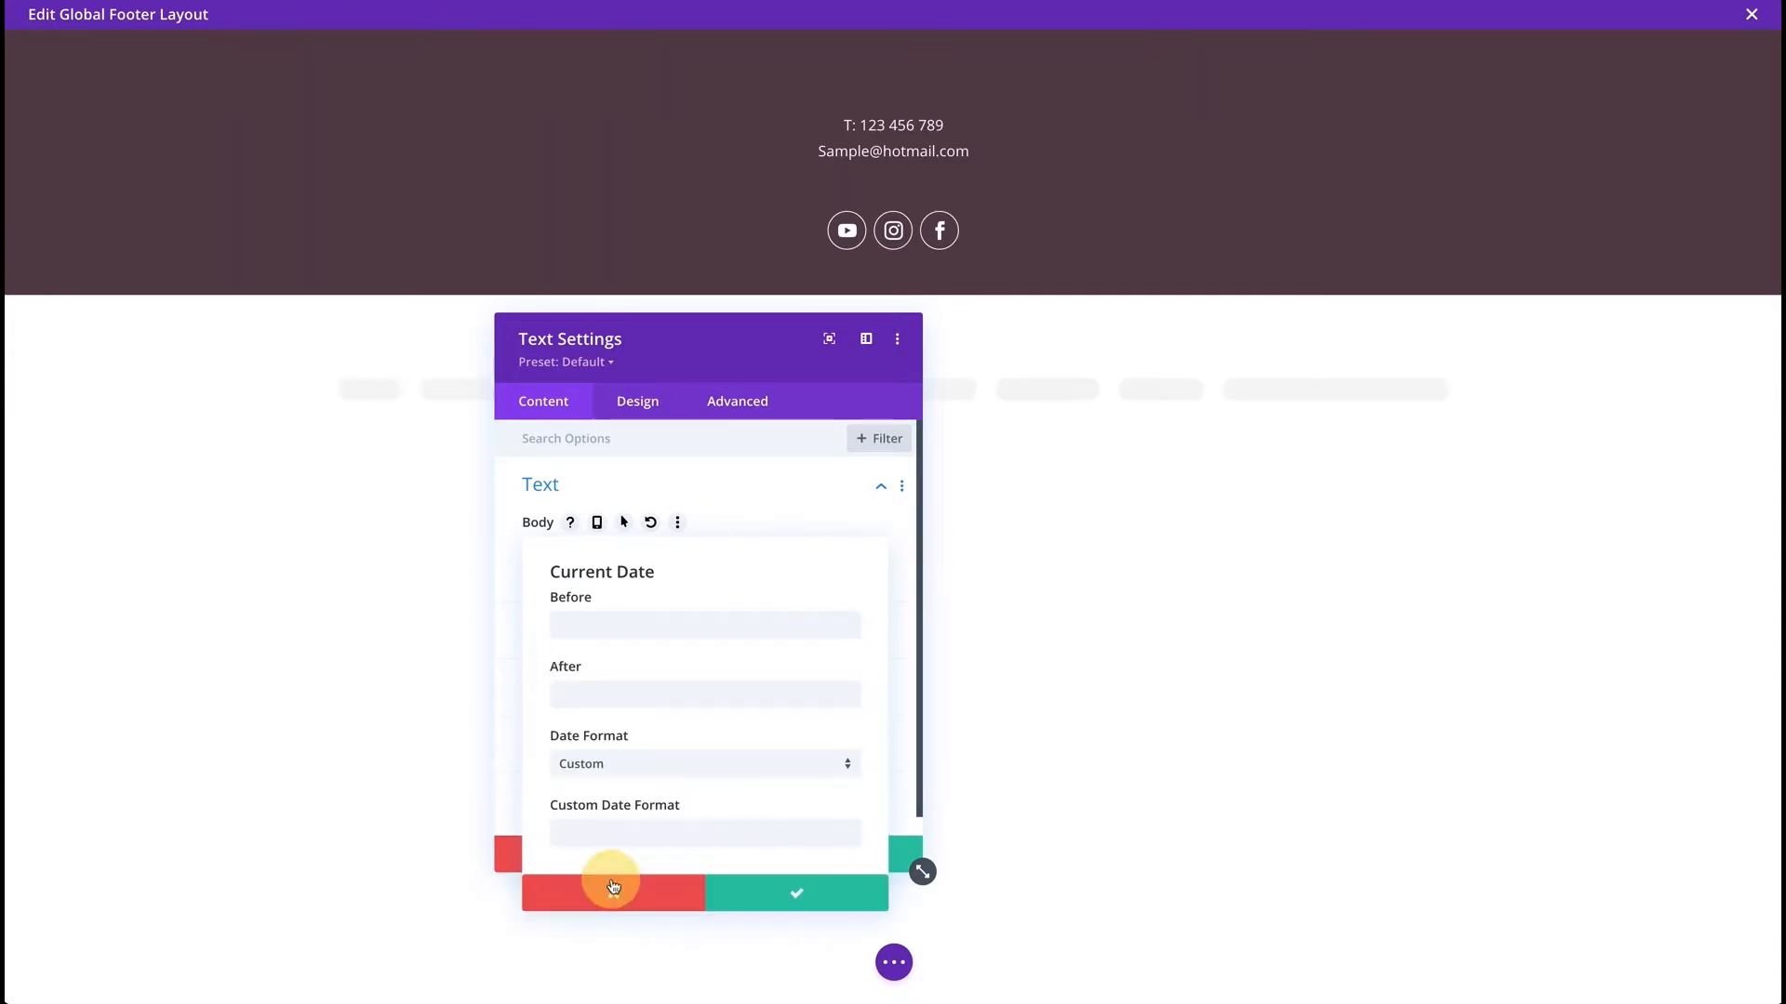
click(634, 832)
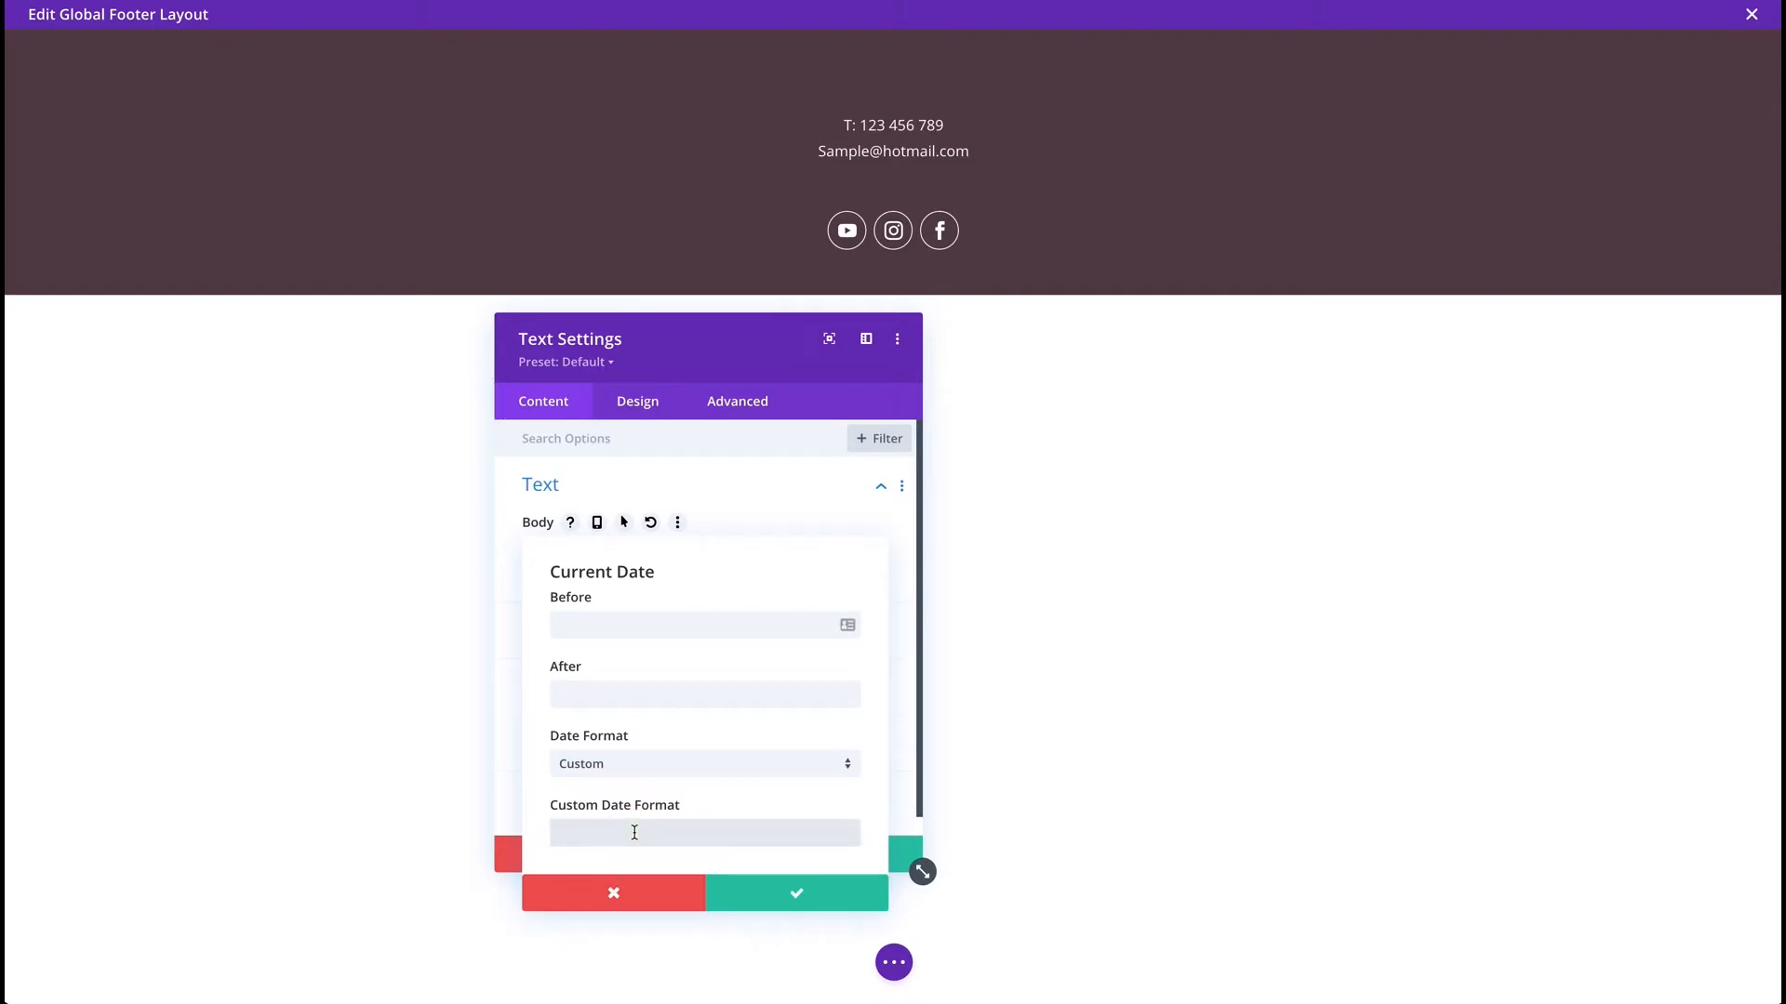
text(Y)
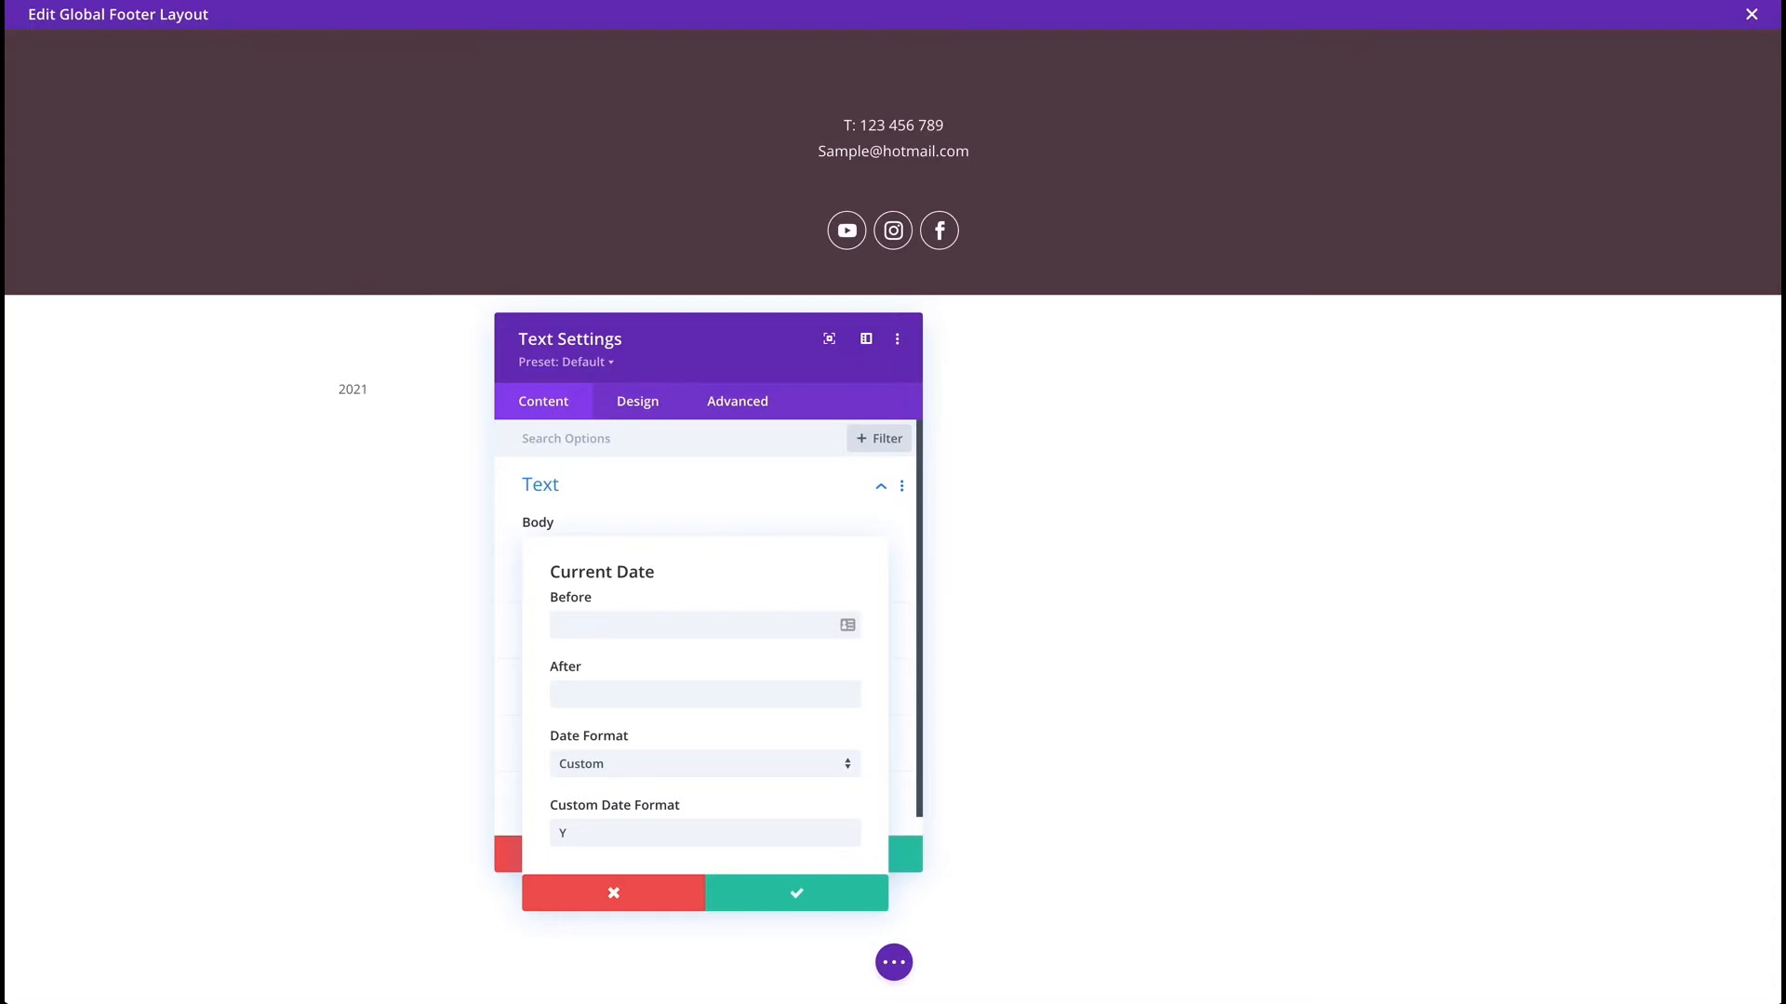
click(617, 625)
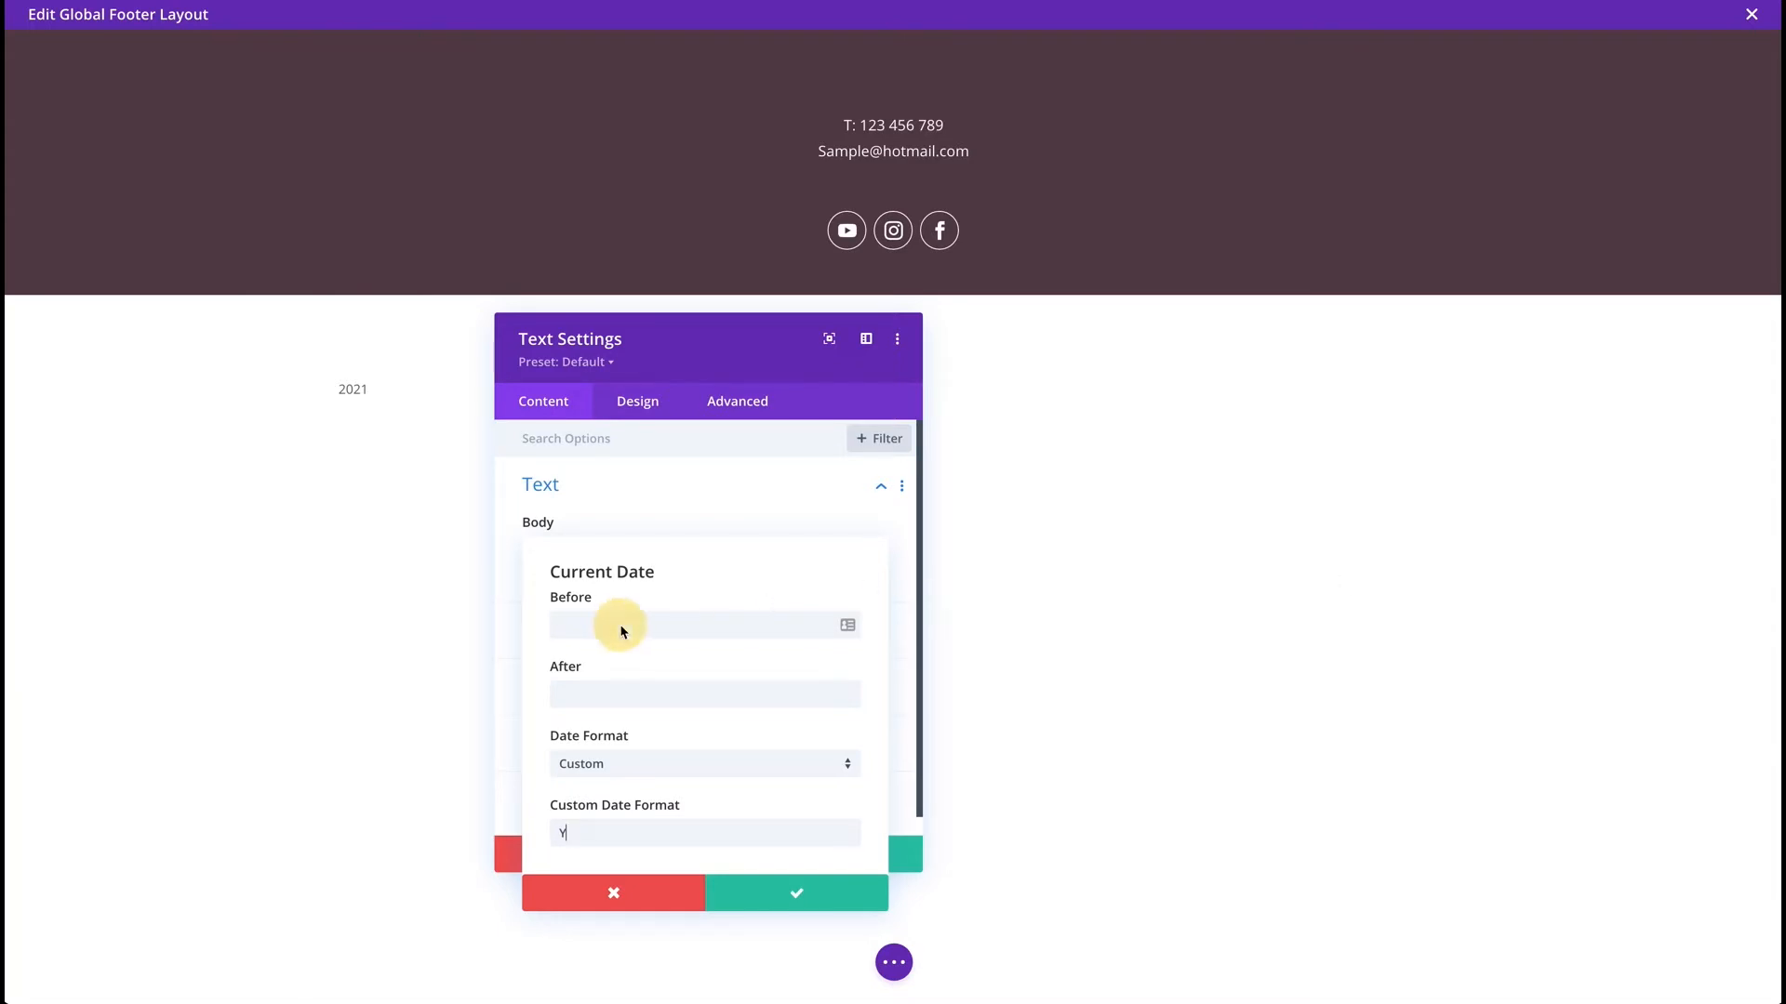
Put 'Copyright © ' before the date and 'Silver Orchid. All Rights Reserved.' after it, then save.
text(Copyright ©)
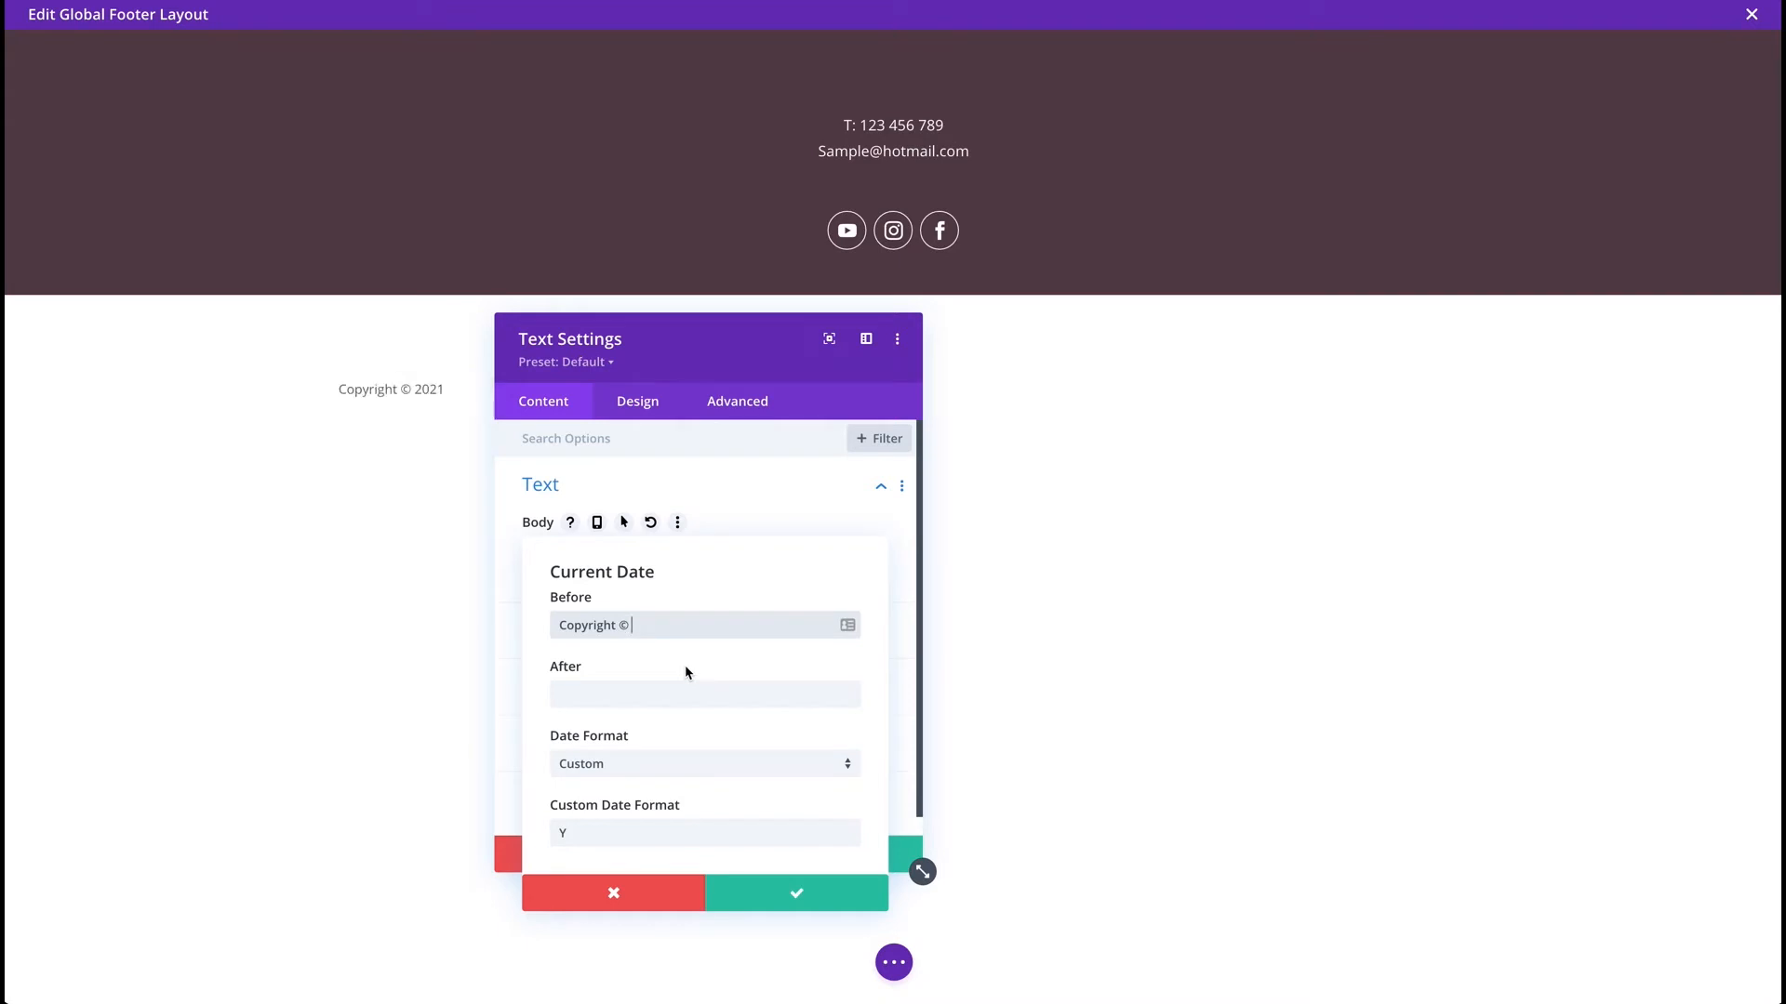
key(BackSpace)
click(591, 692)
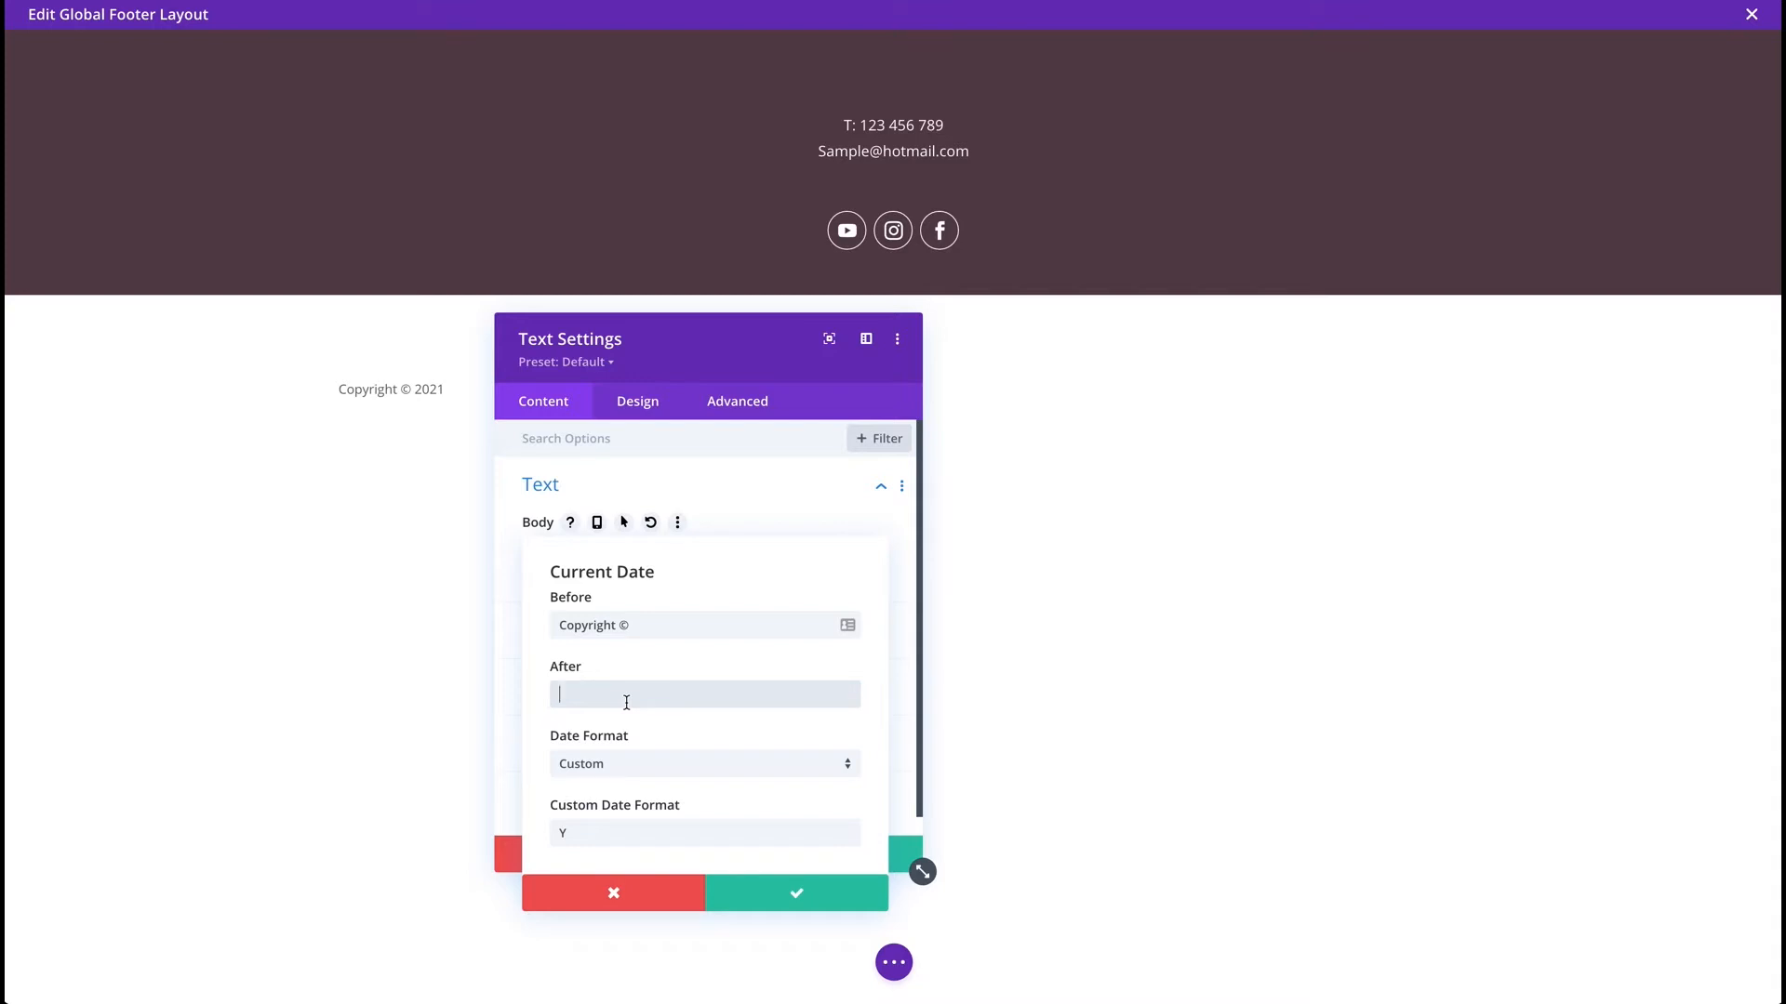
text(Silve)
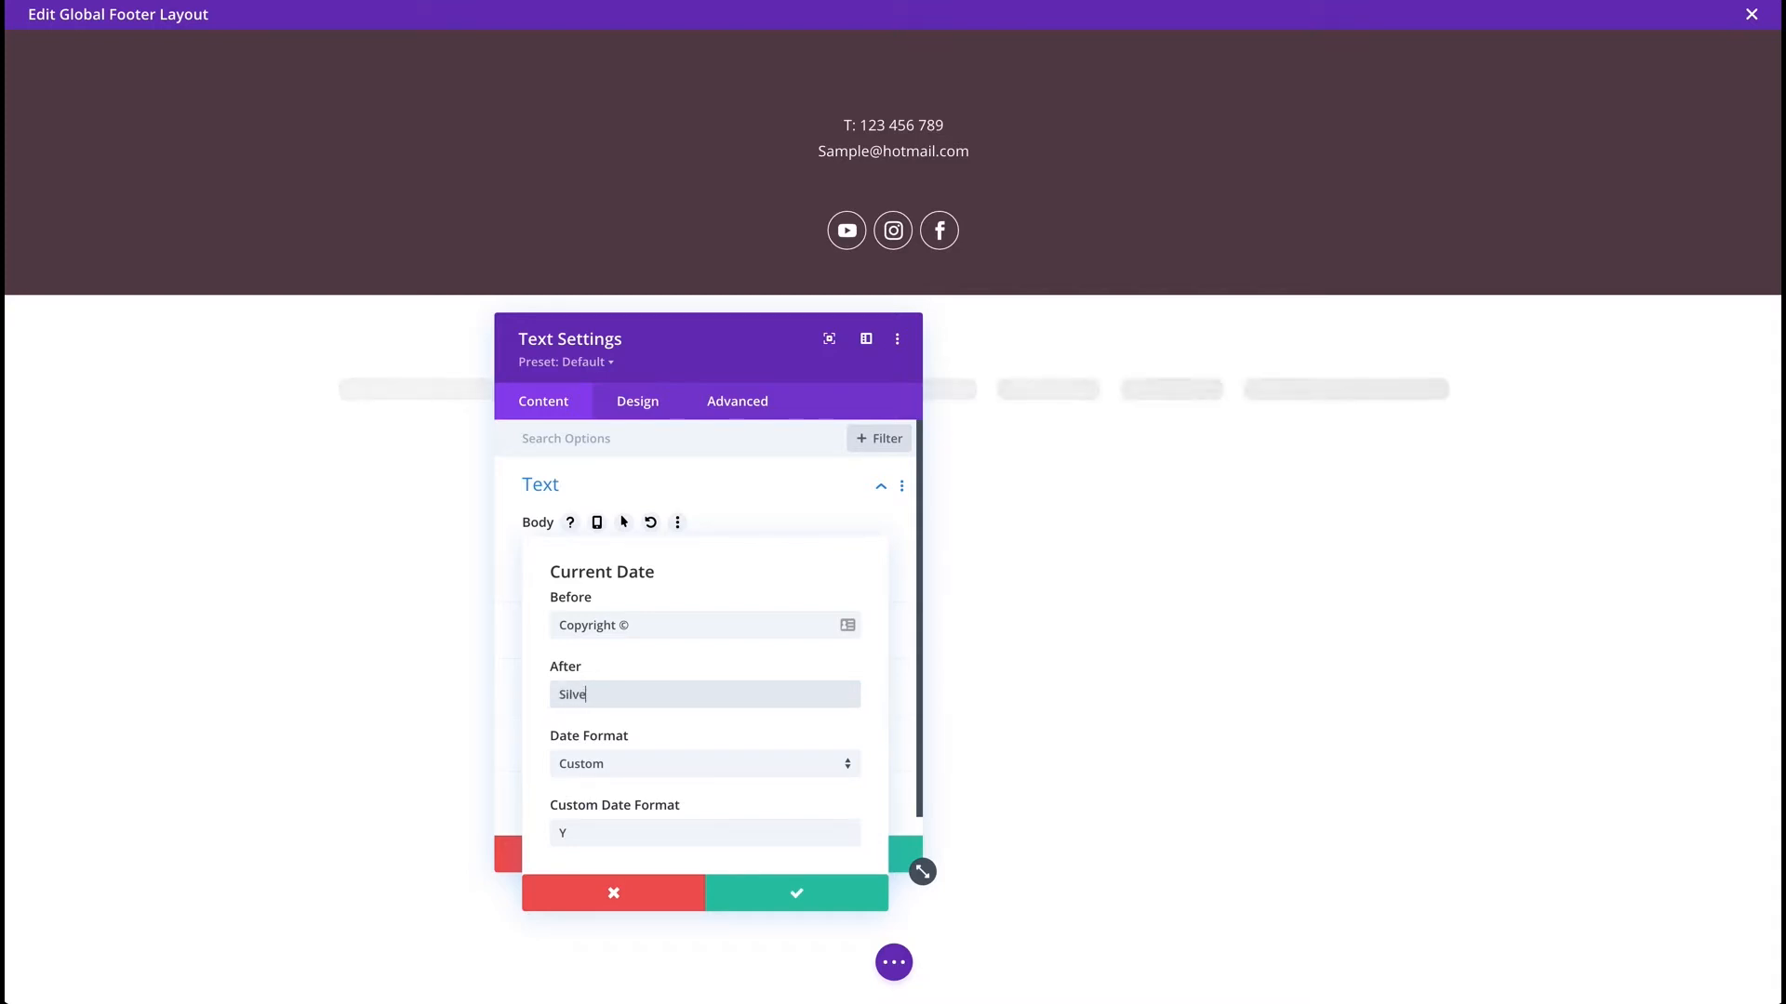
text(r Orchid. Al)
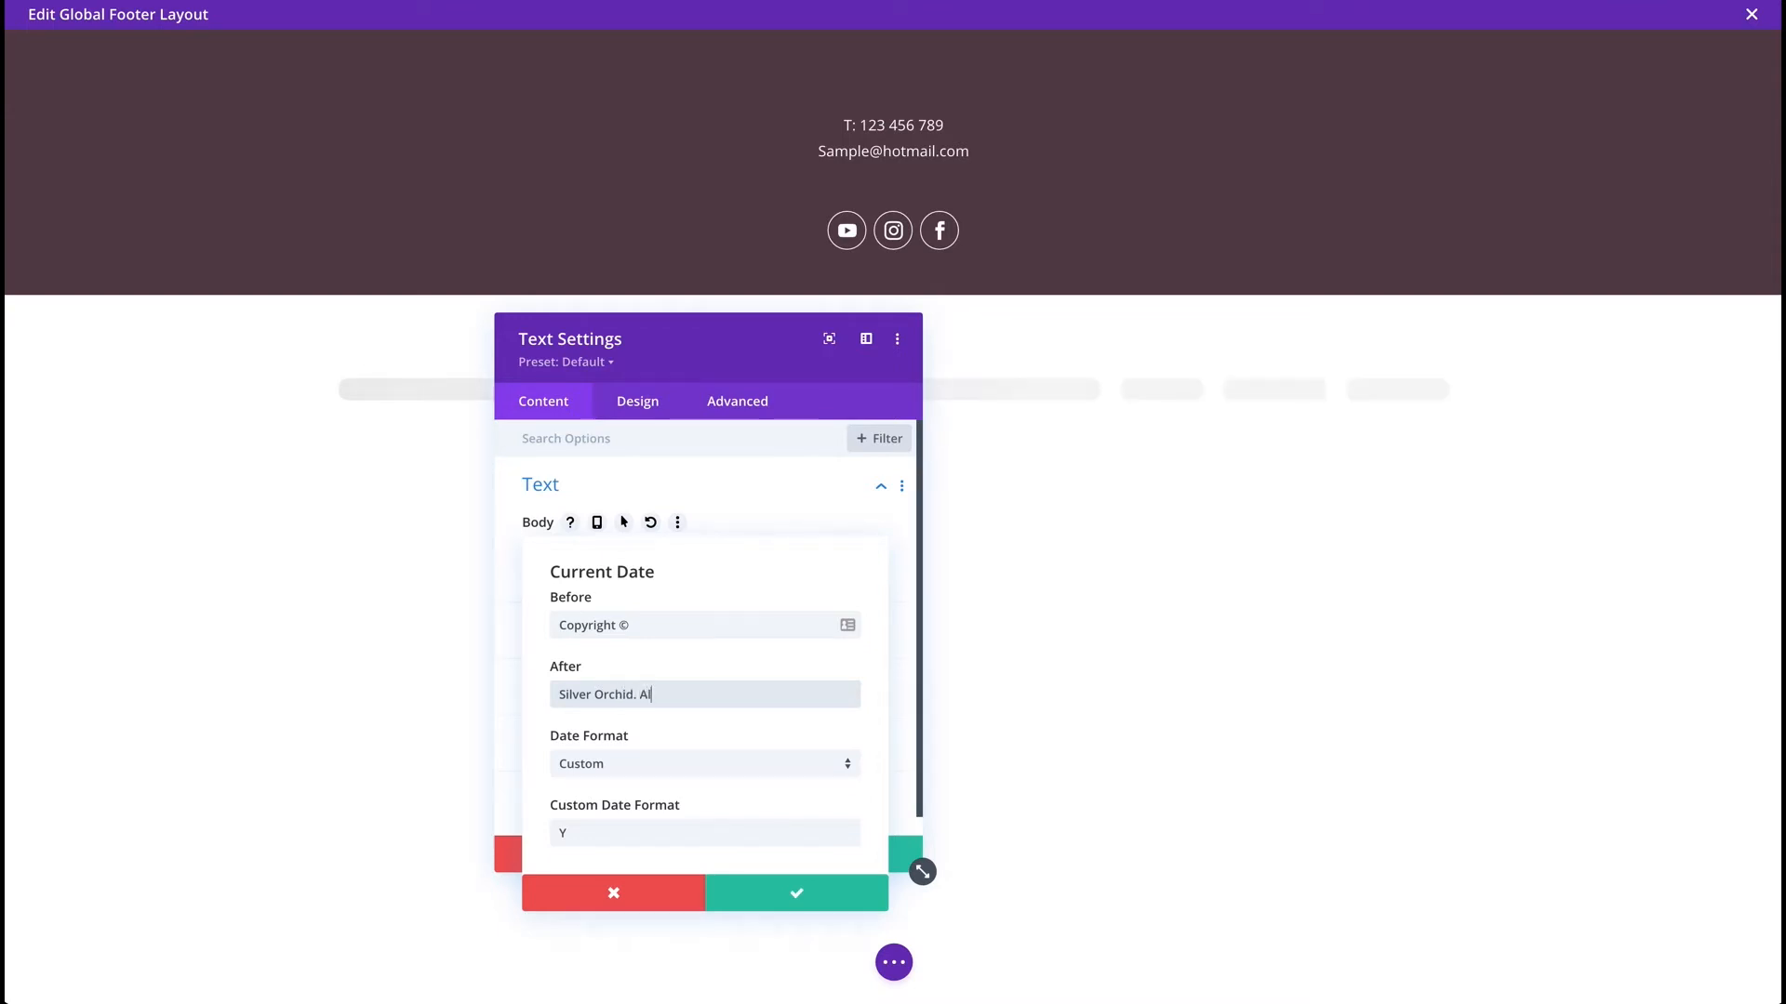
text(l Rights R)
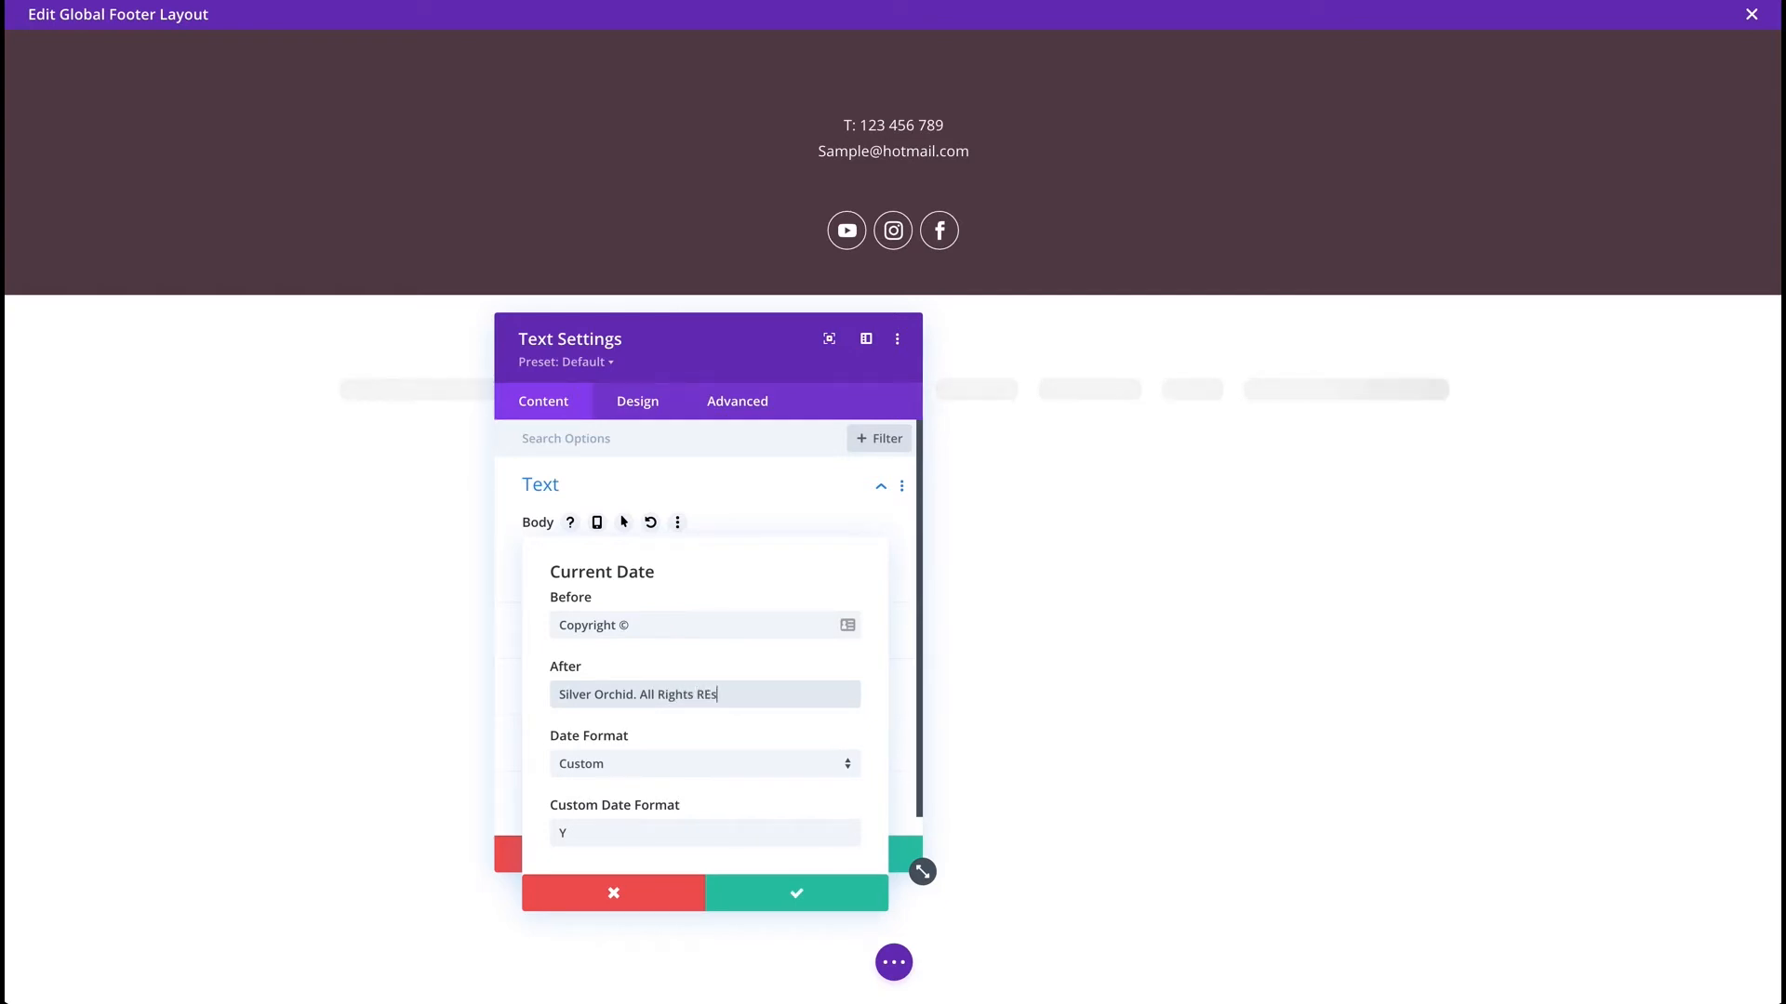
text(eser)
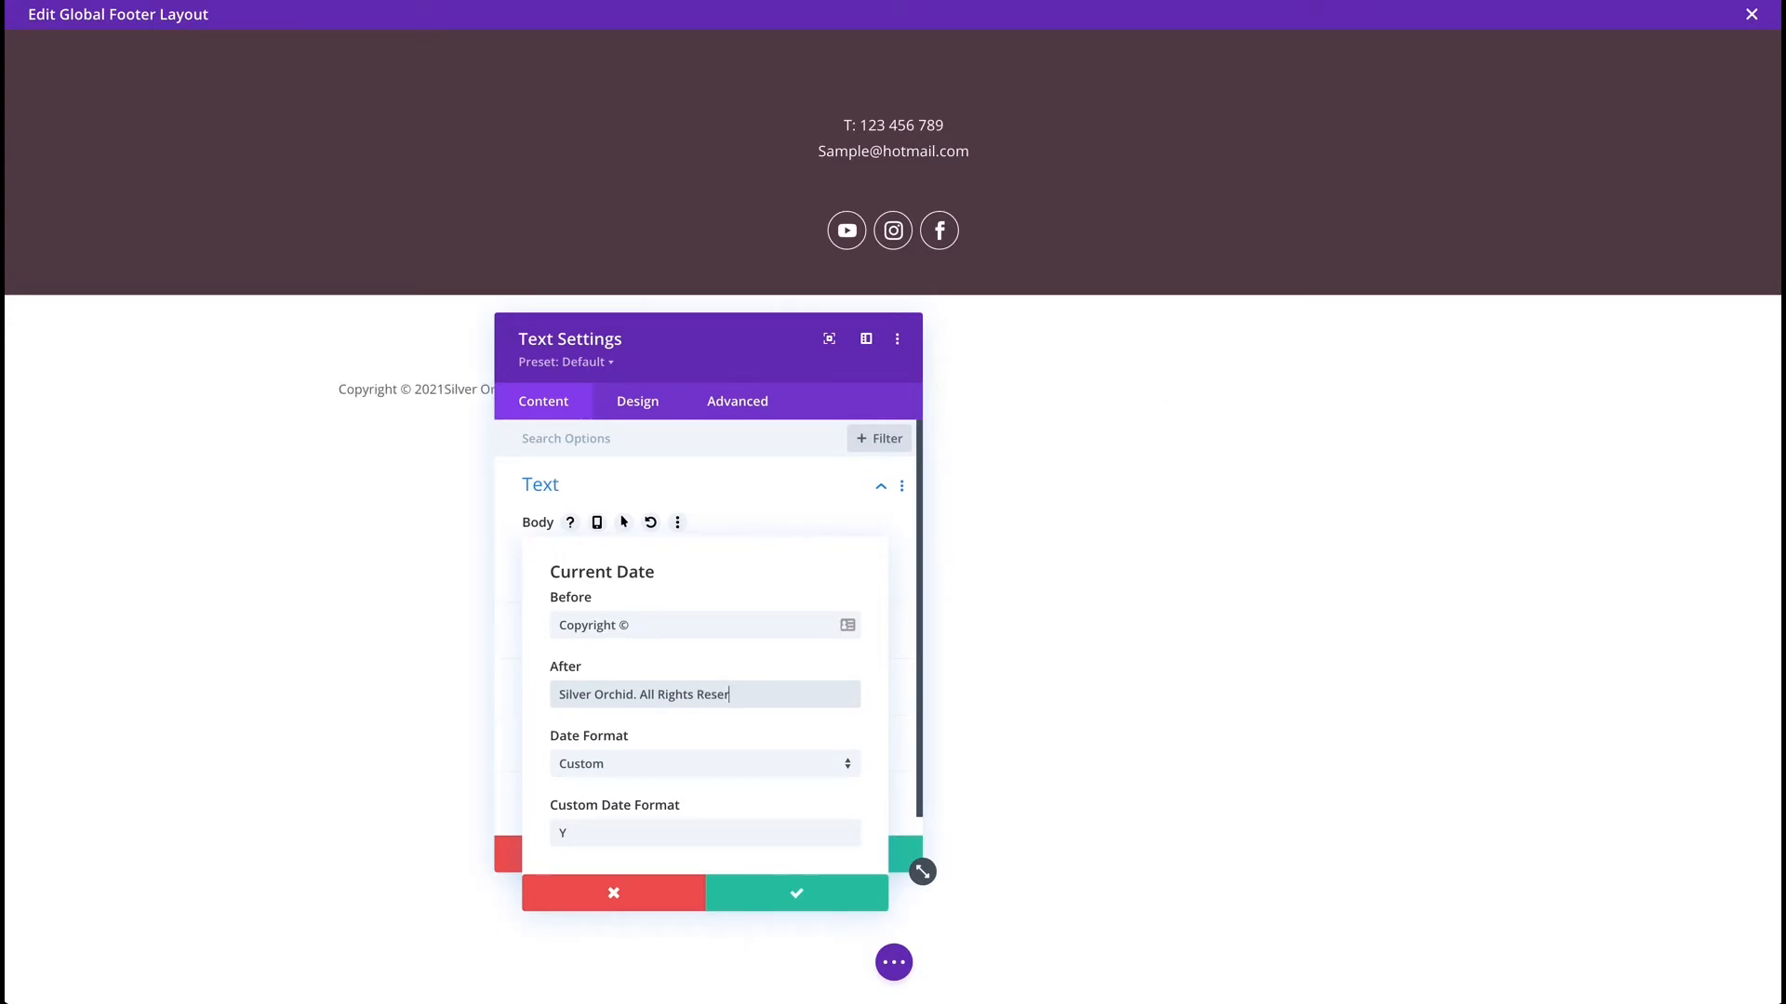
text(ved)
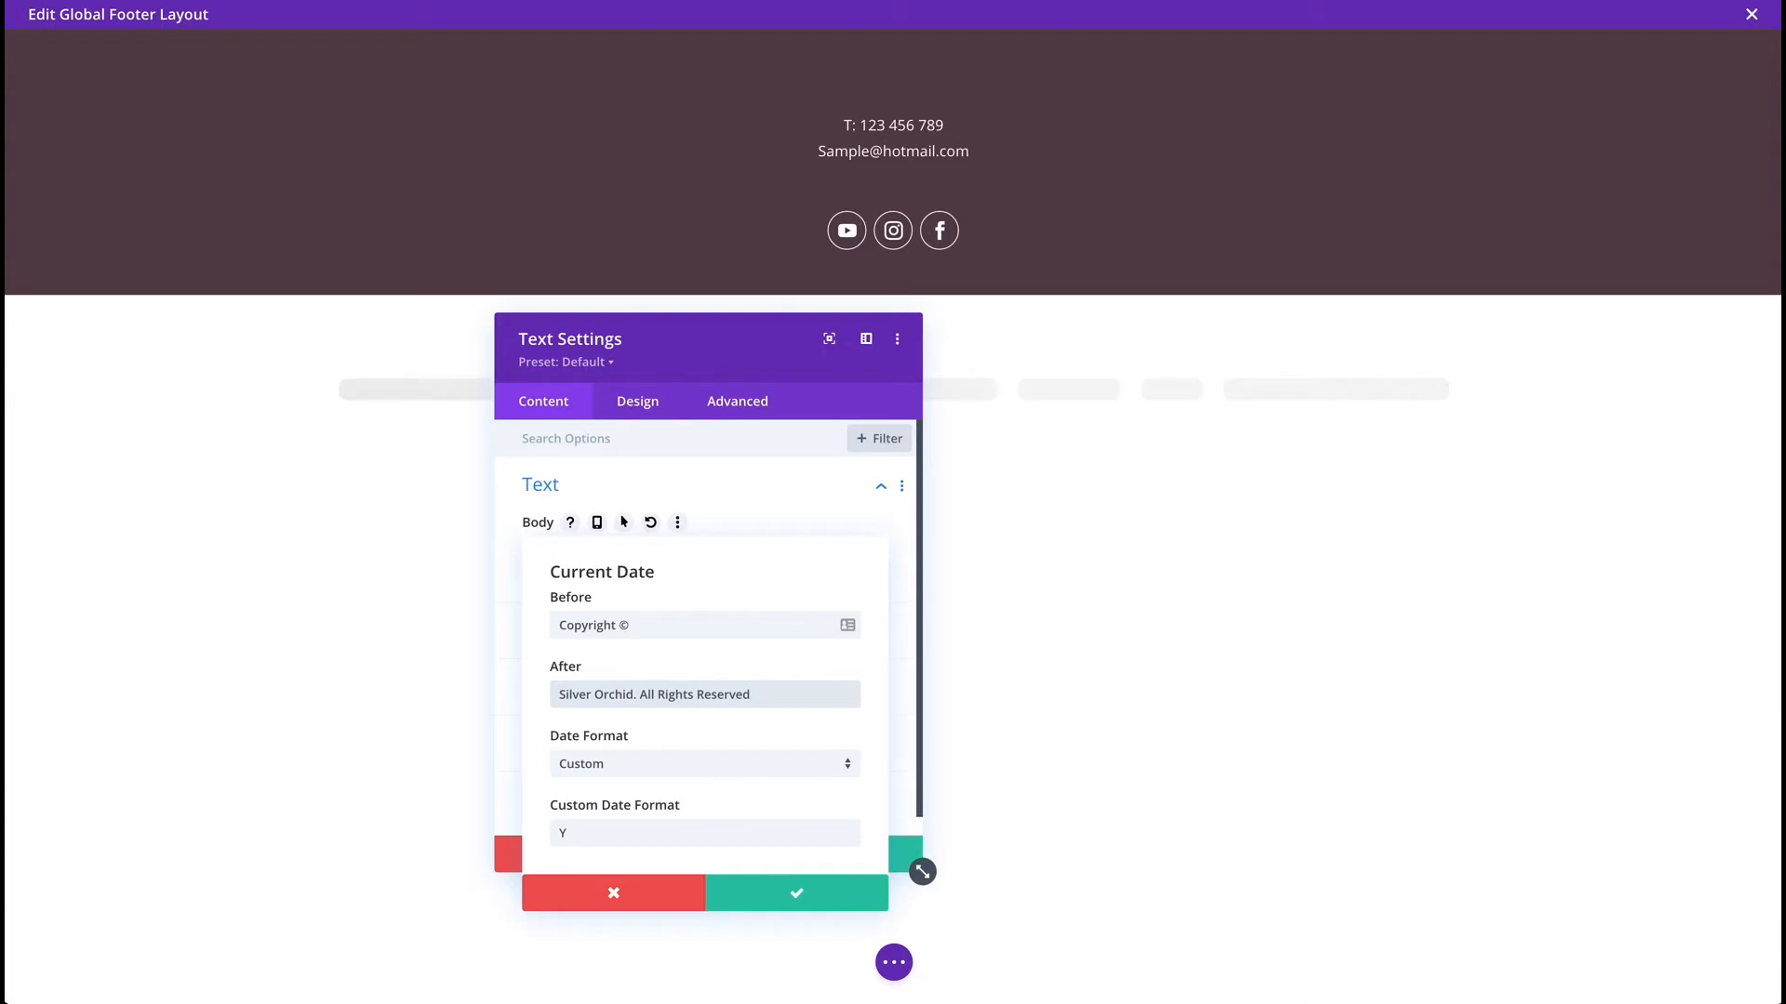
text(.)
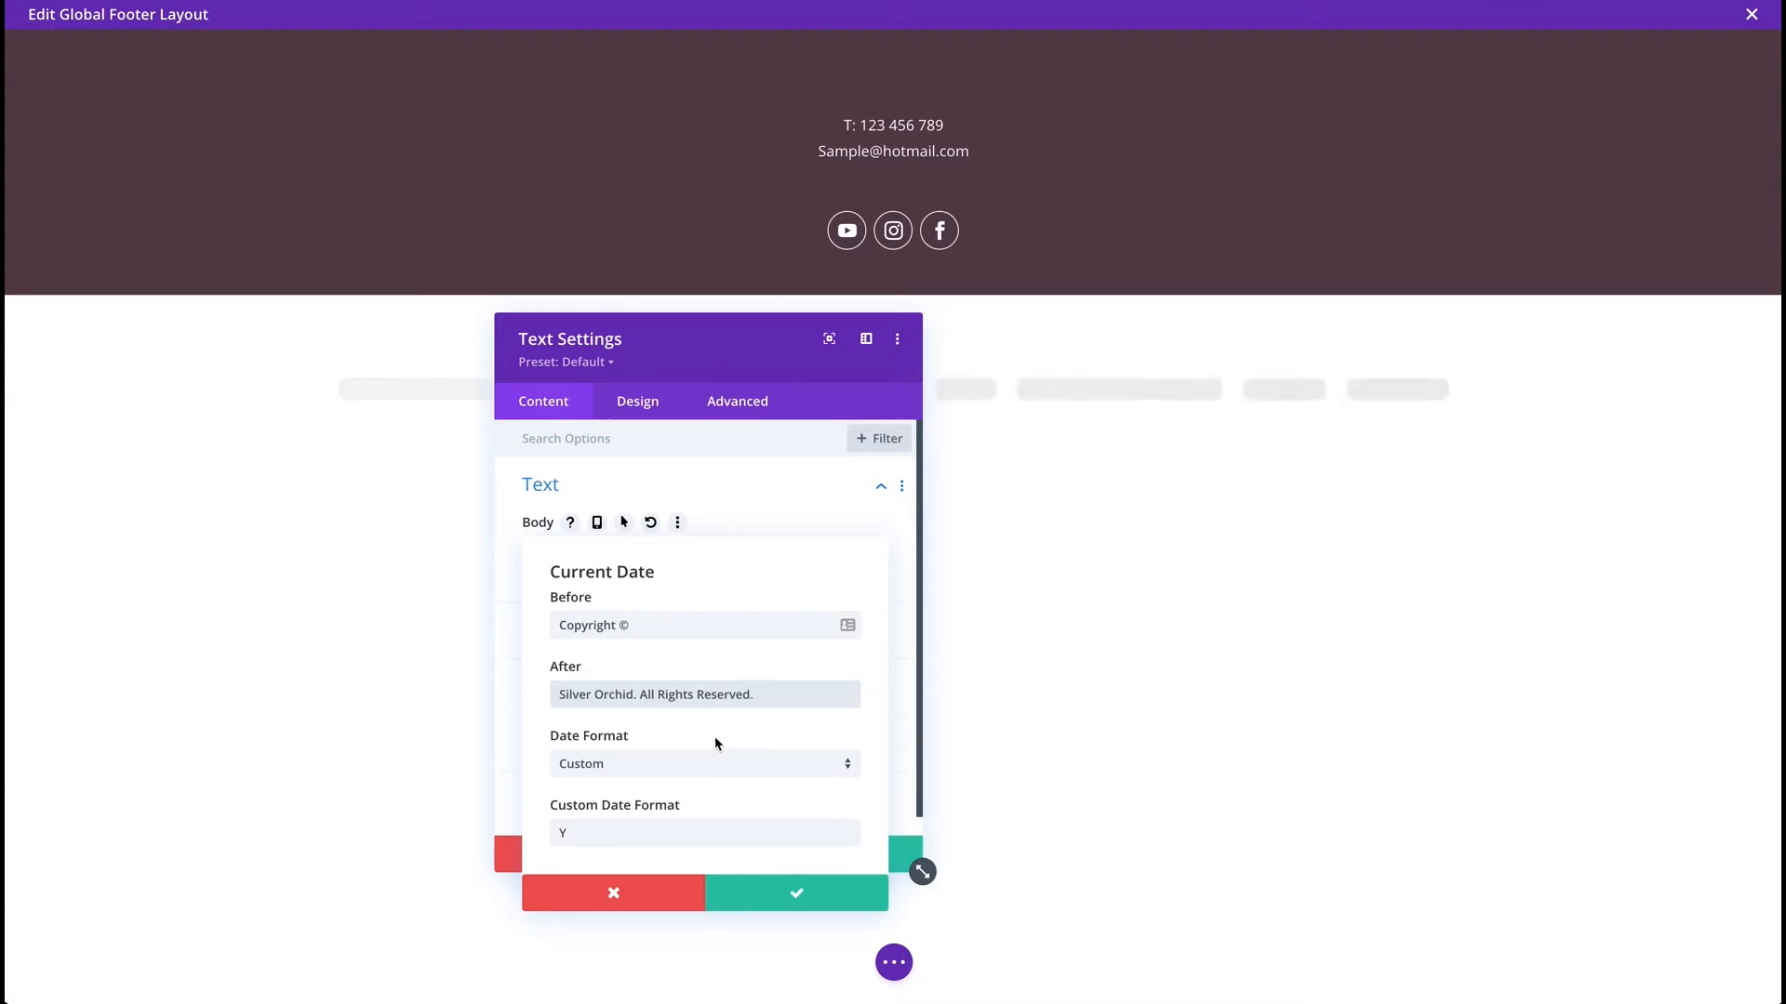
click(819, 890)
click(852, 861)
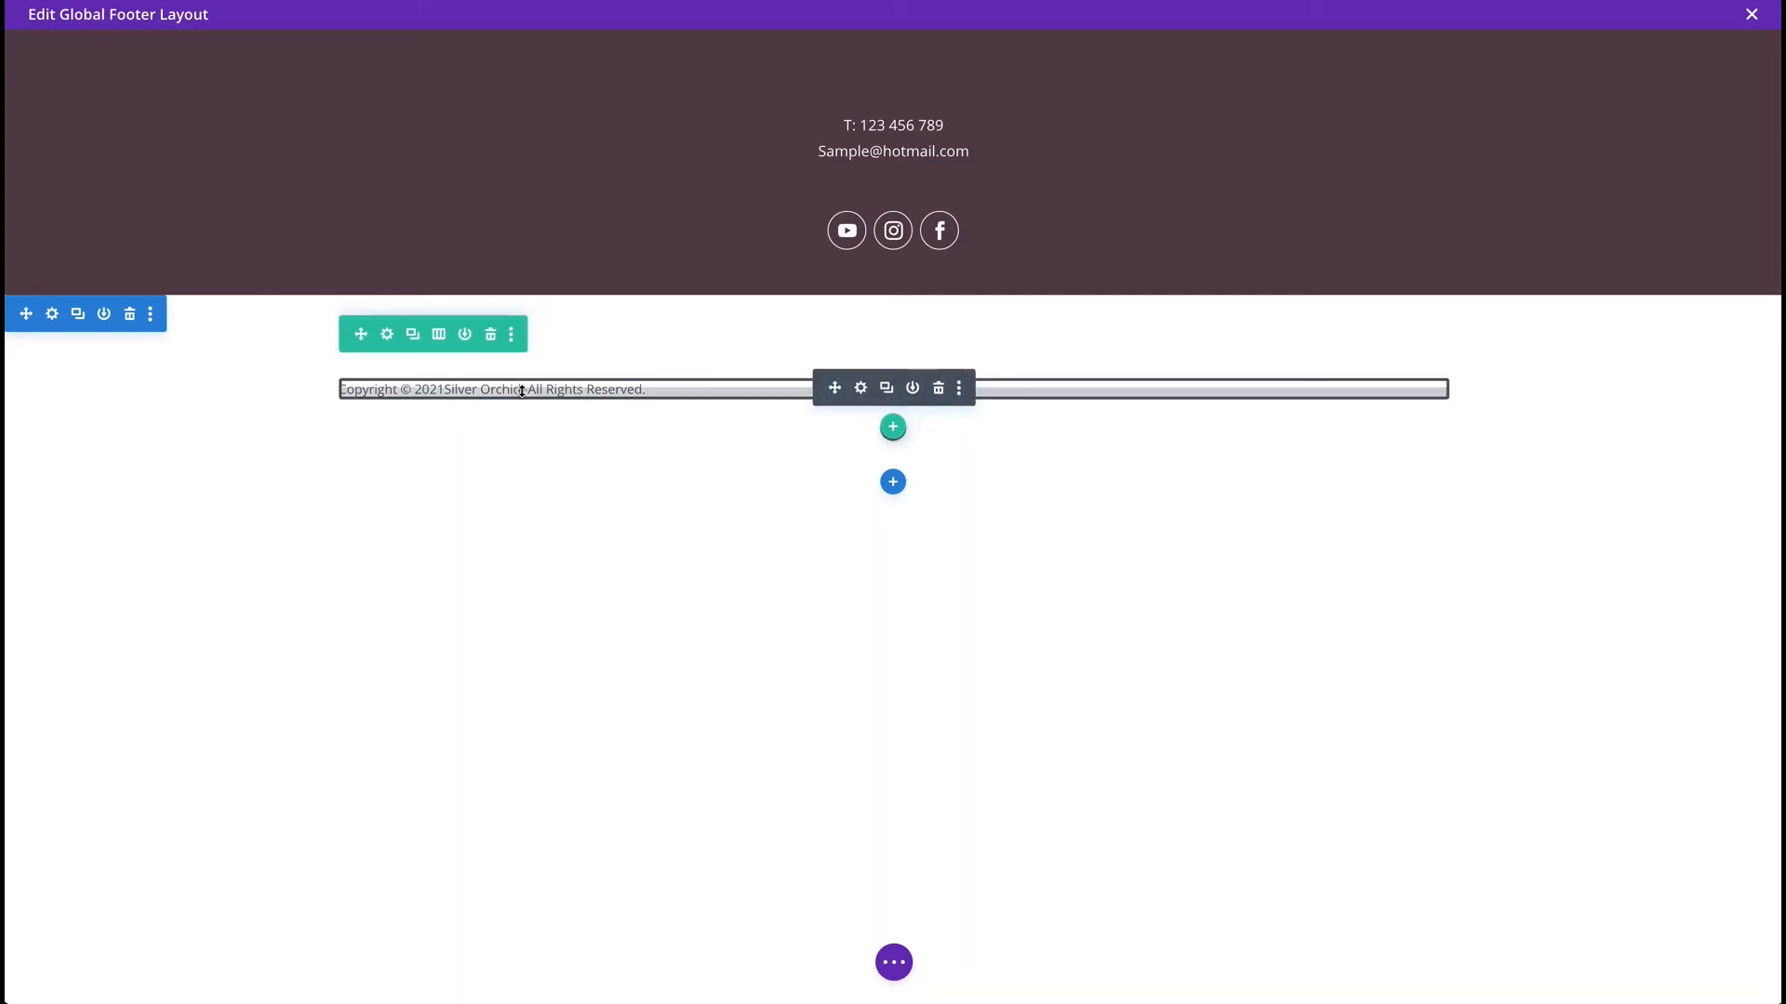
Add the missing space before 'Silver Orchid' in the date's After text and save the module.
click(861, 388)
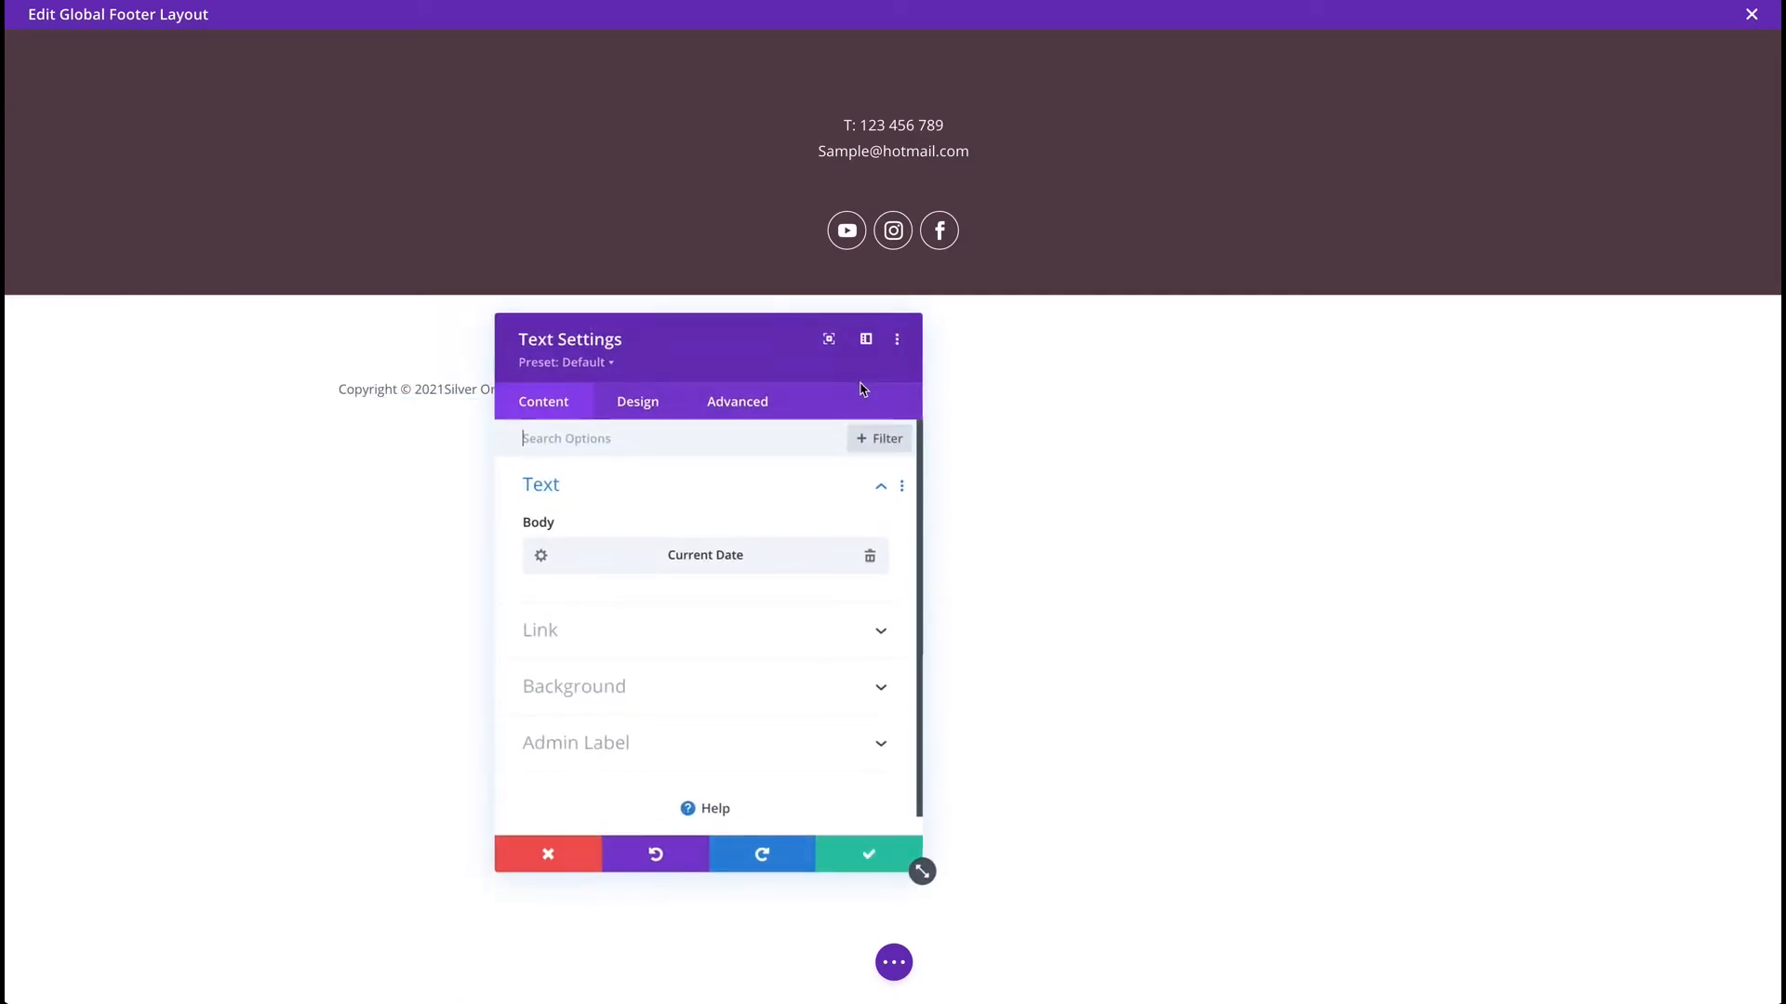
click(539, 555)
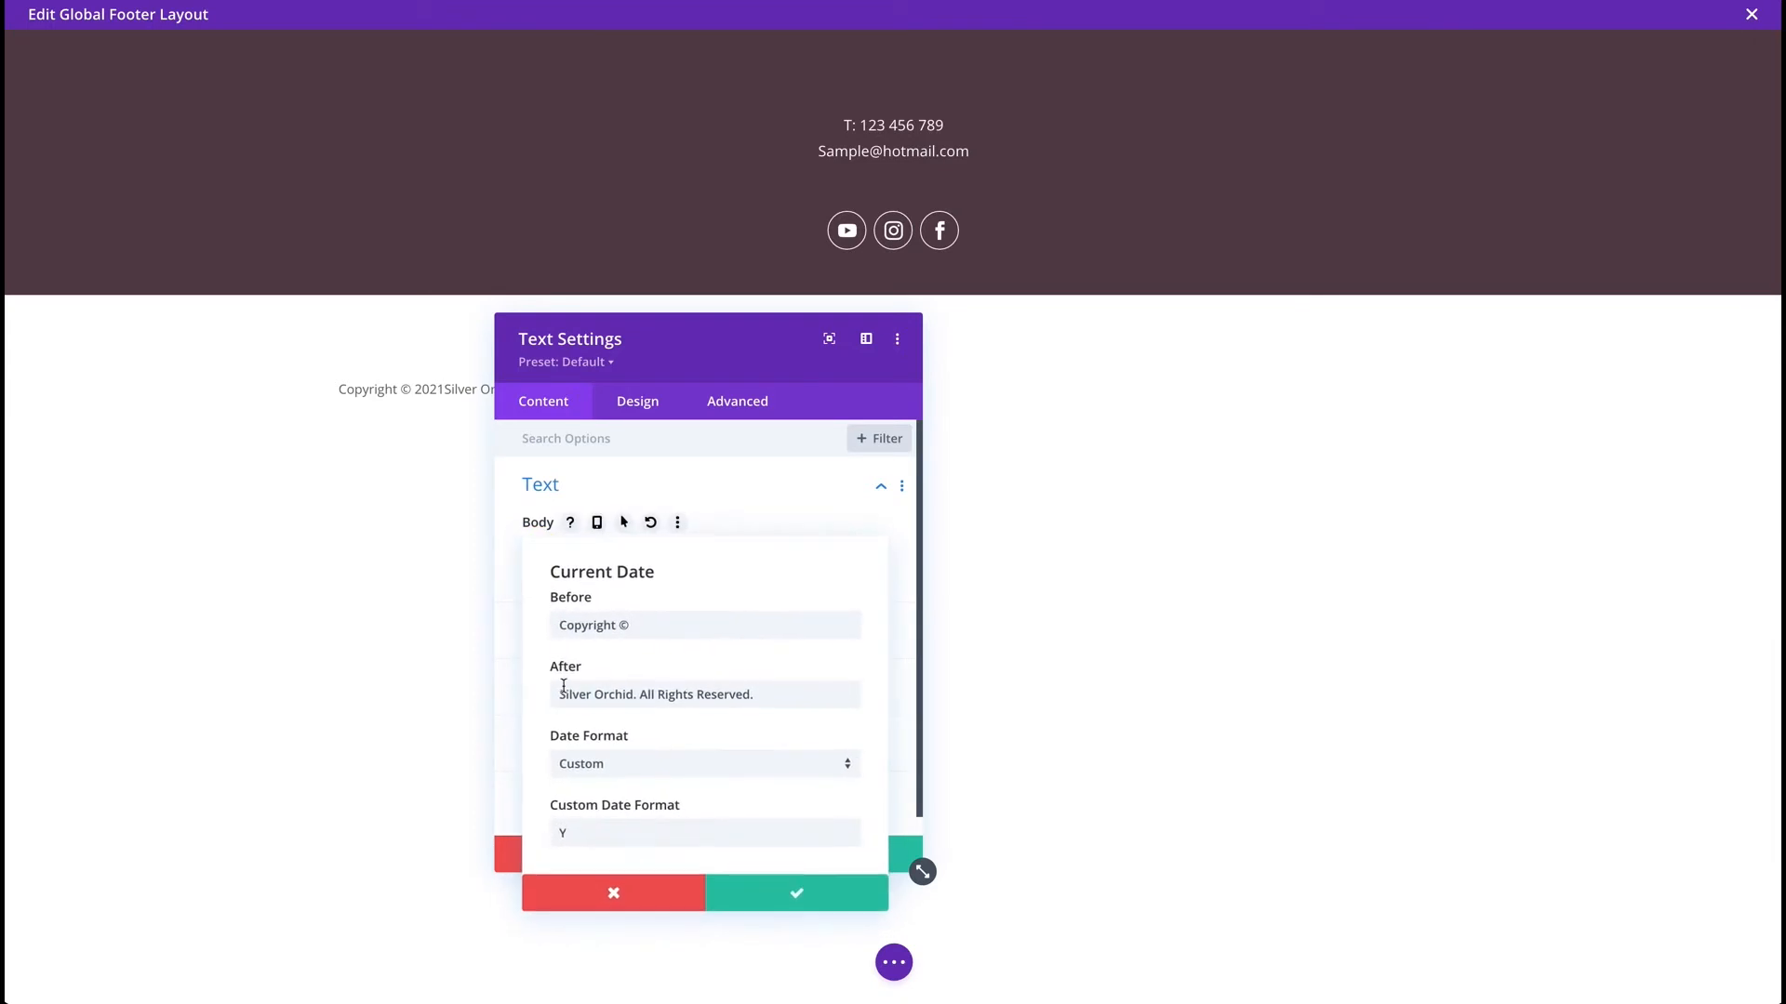
click(558, 693)
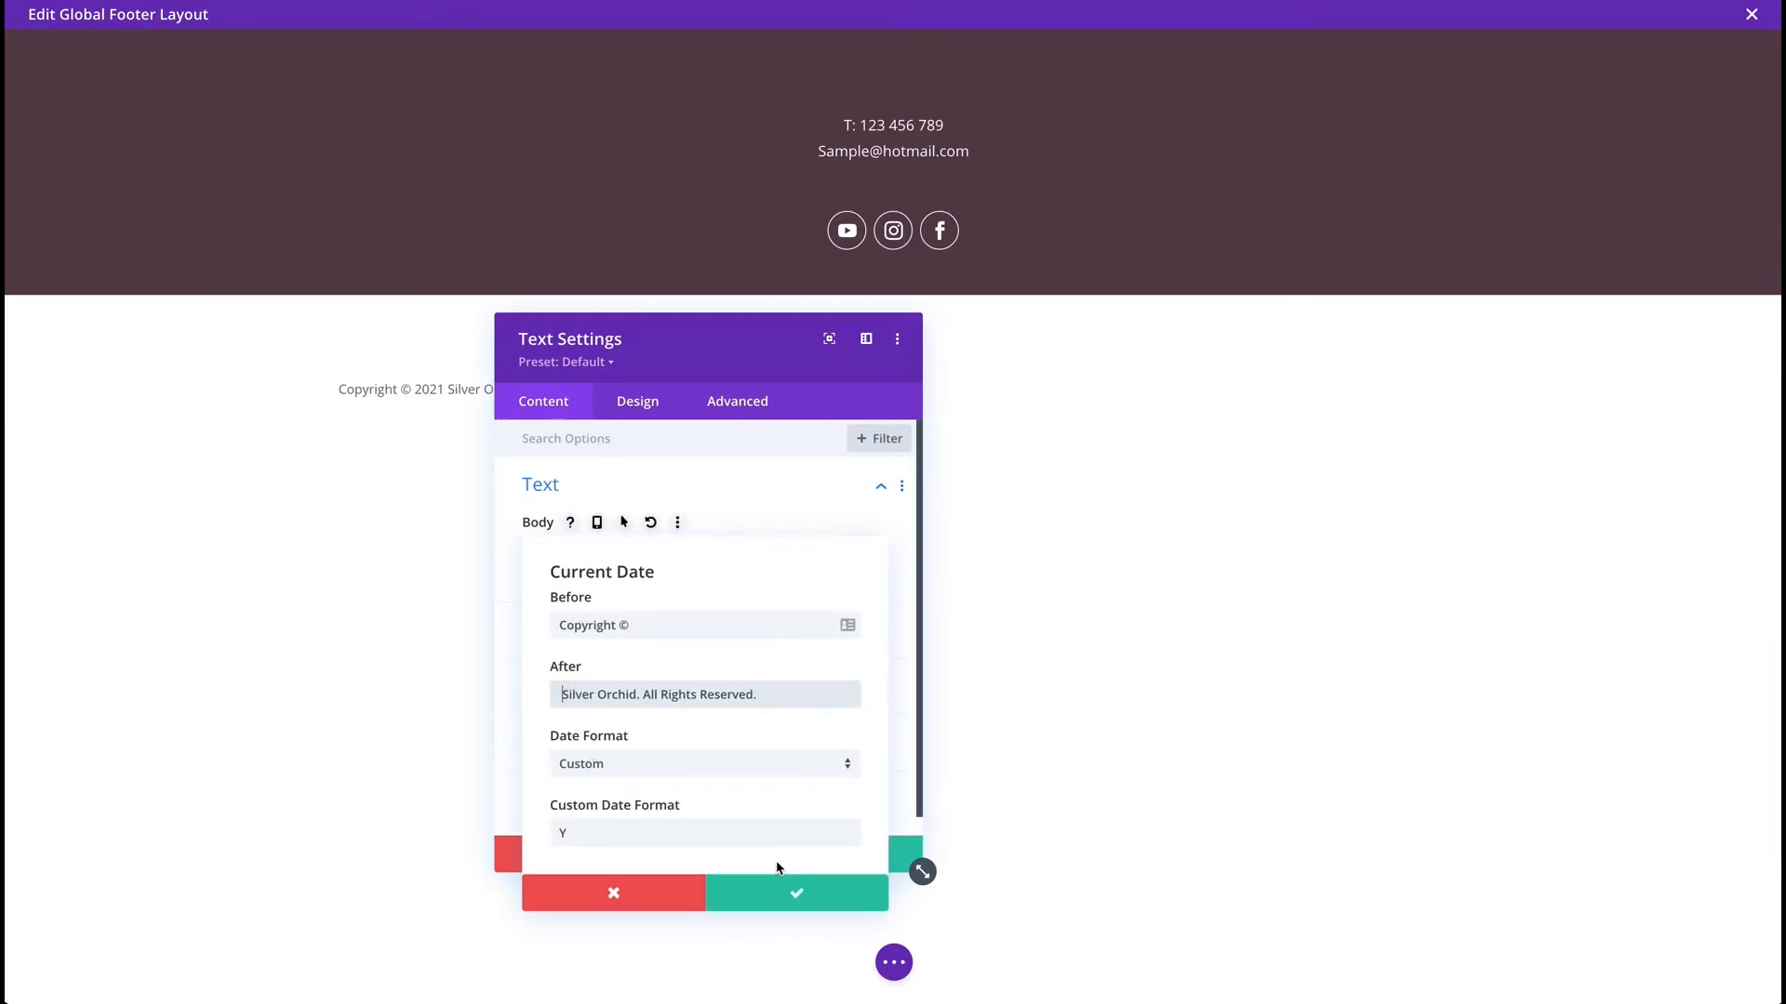
click(819, 909)
click(871, 861)
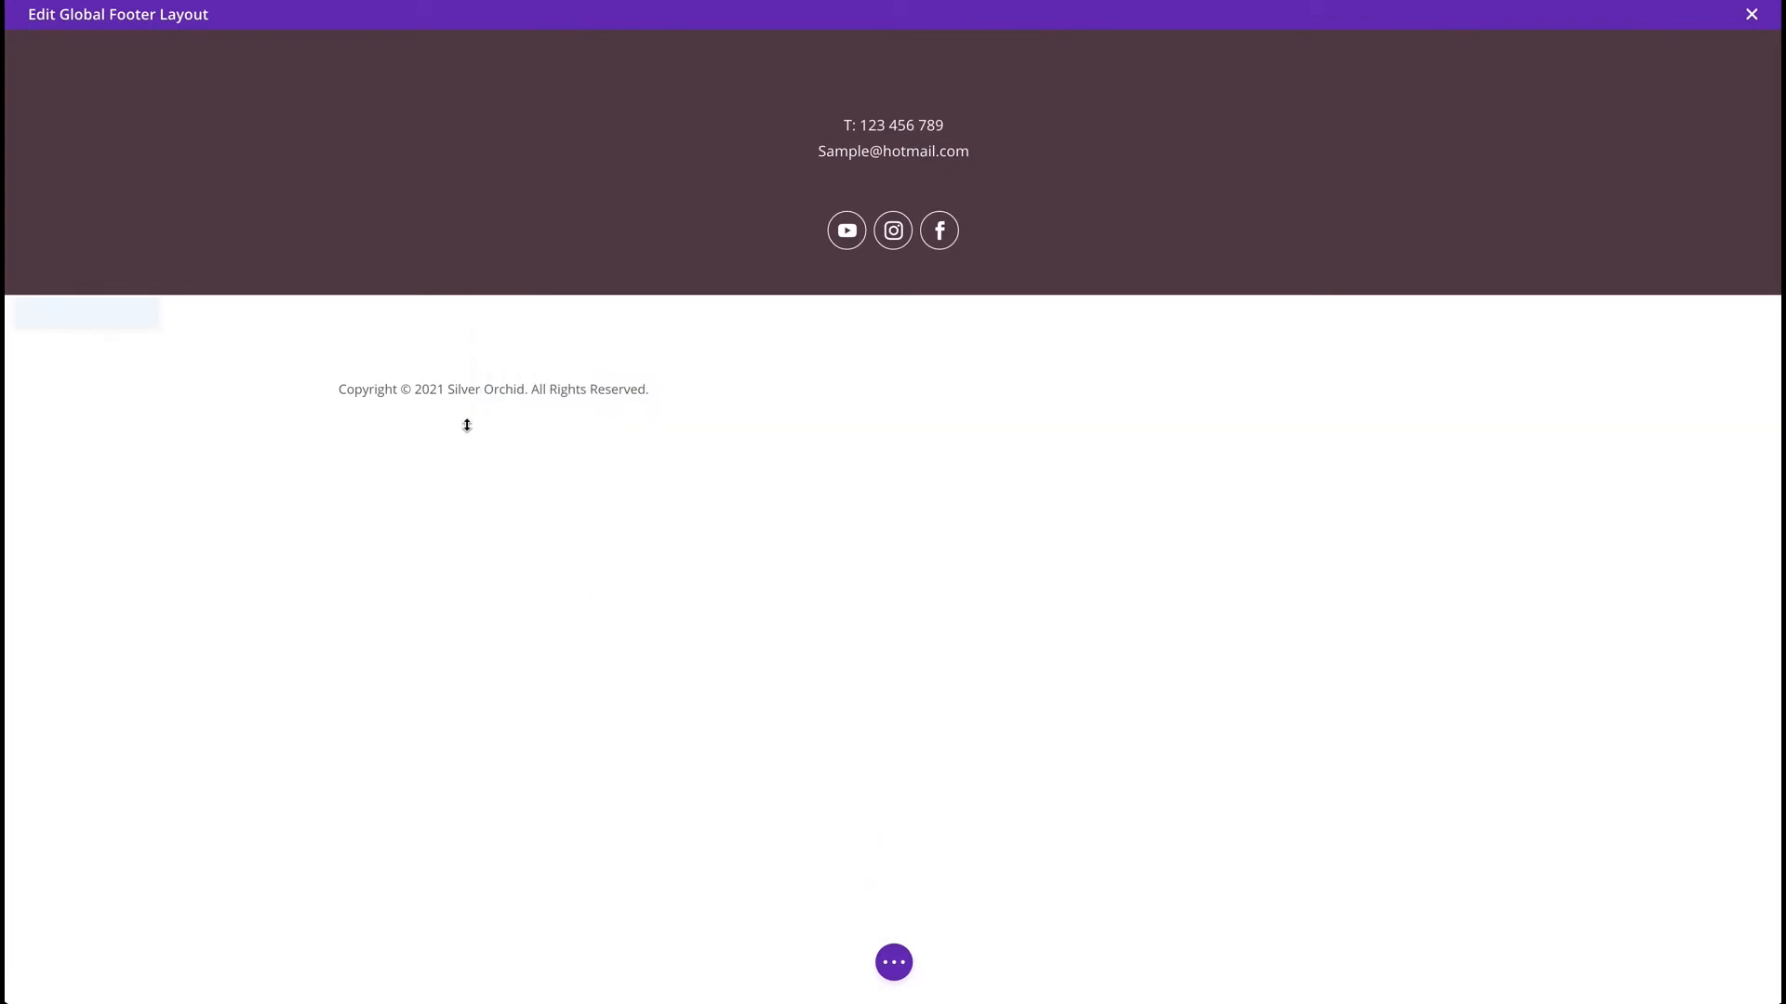
Give the copyright footer section a near-black #0a0a0a background colour.
click(52, 312)
click(643, 556)
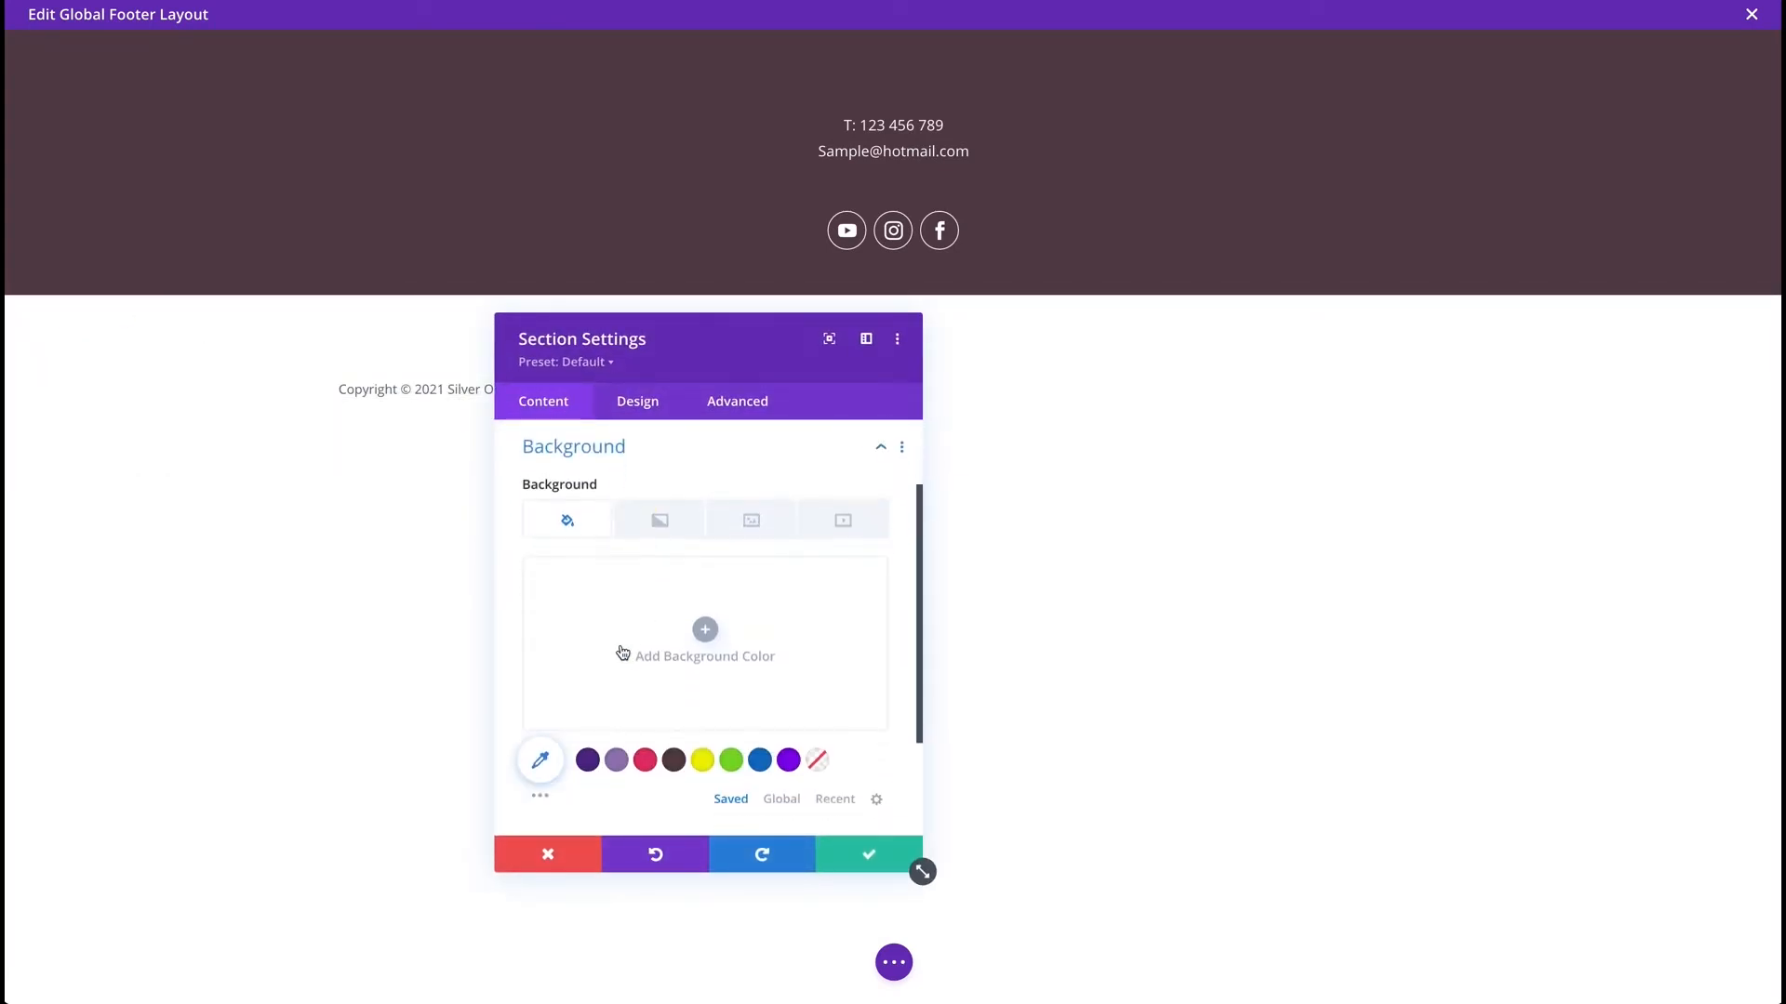
click(616, 629)
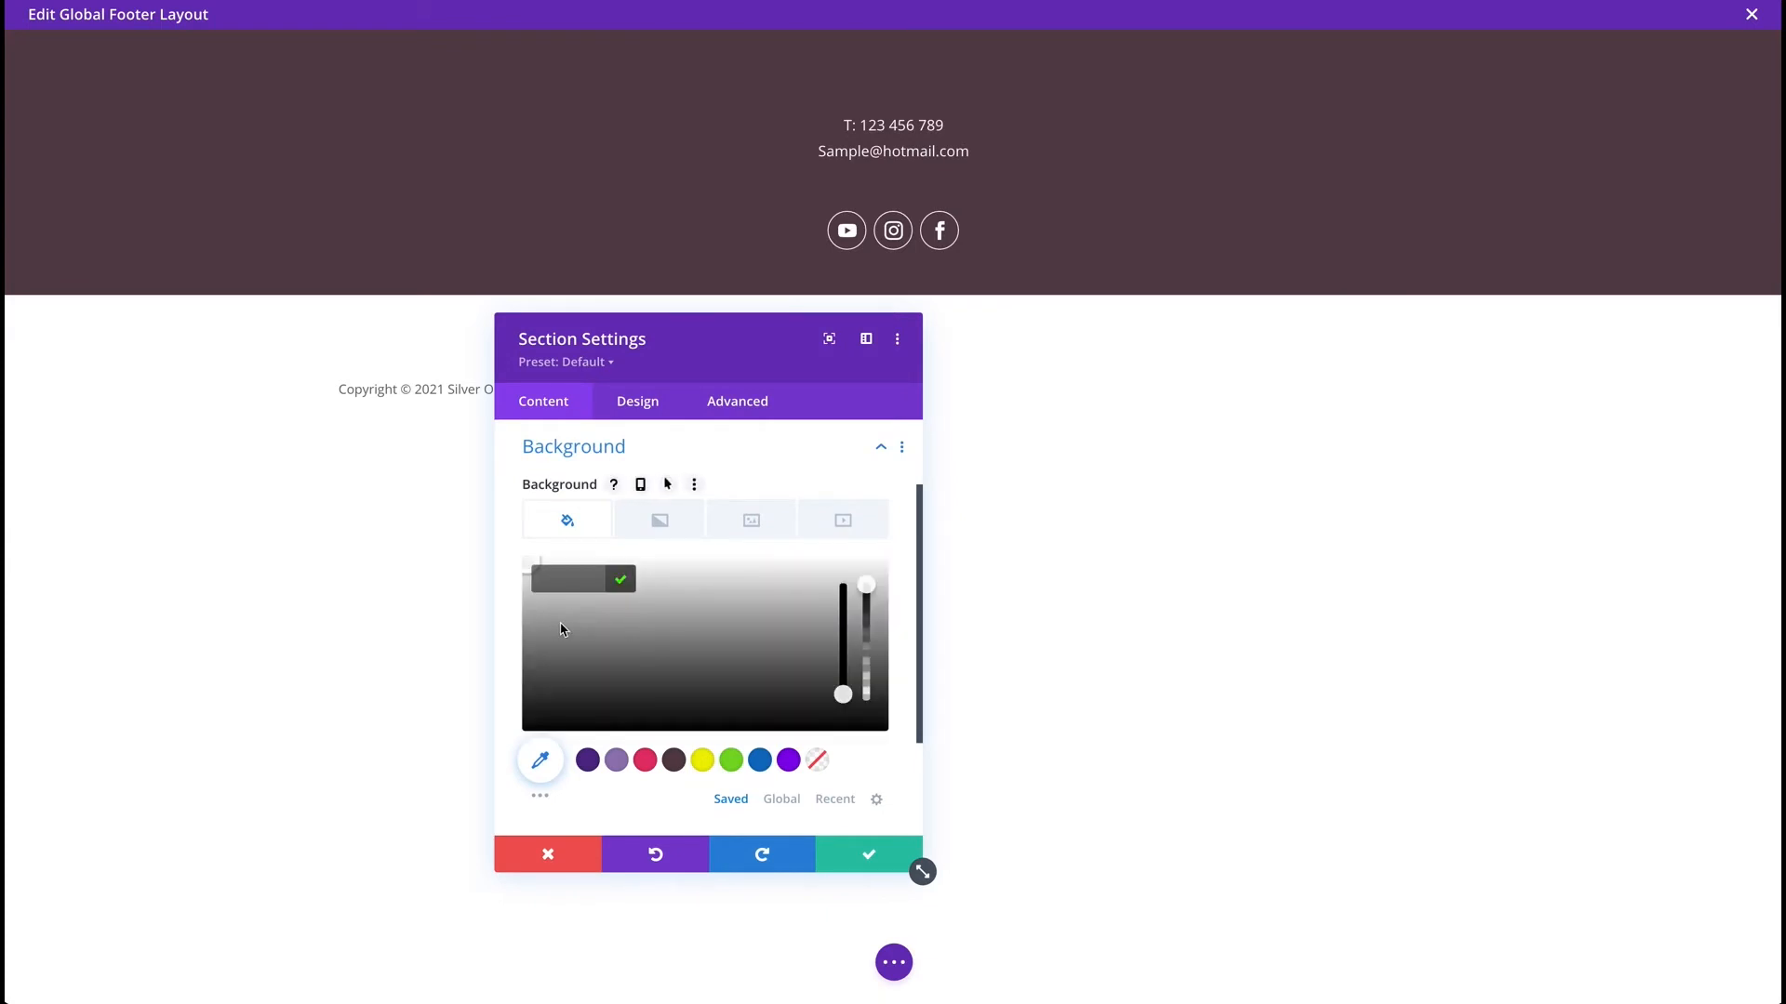
click(526, 727)
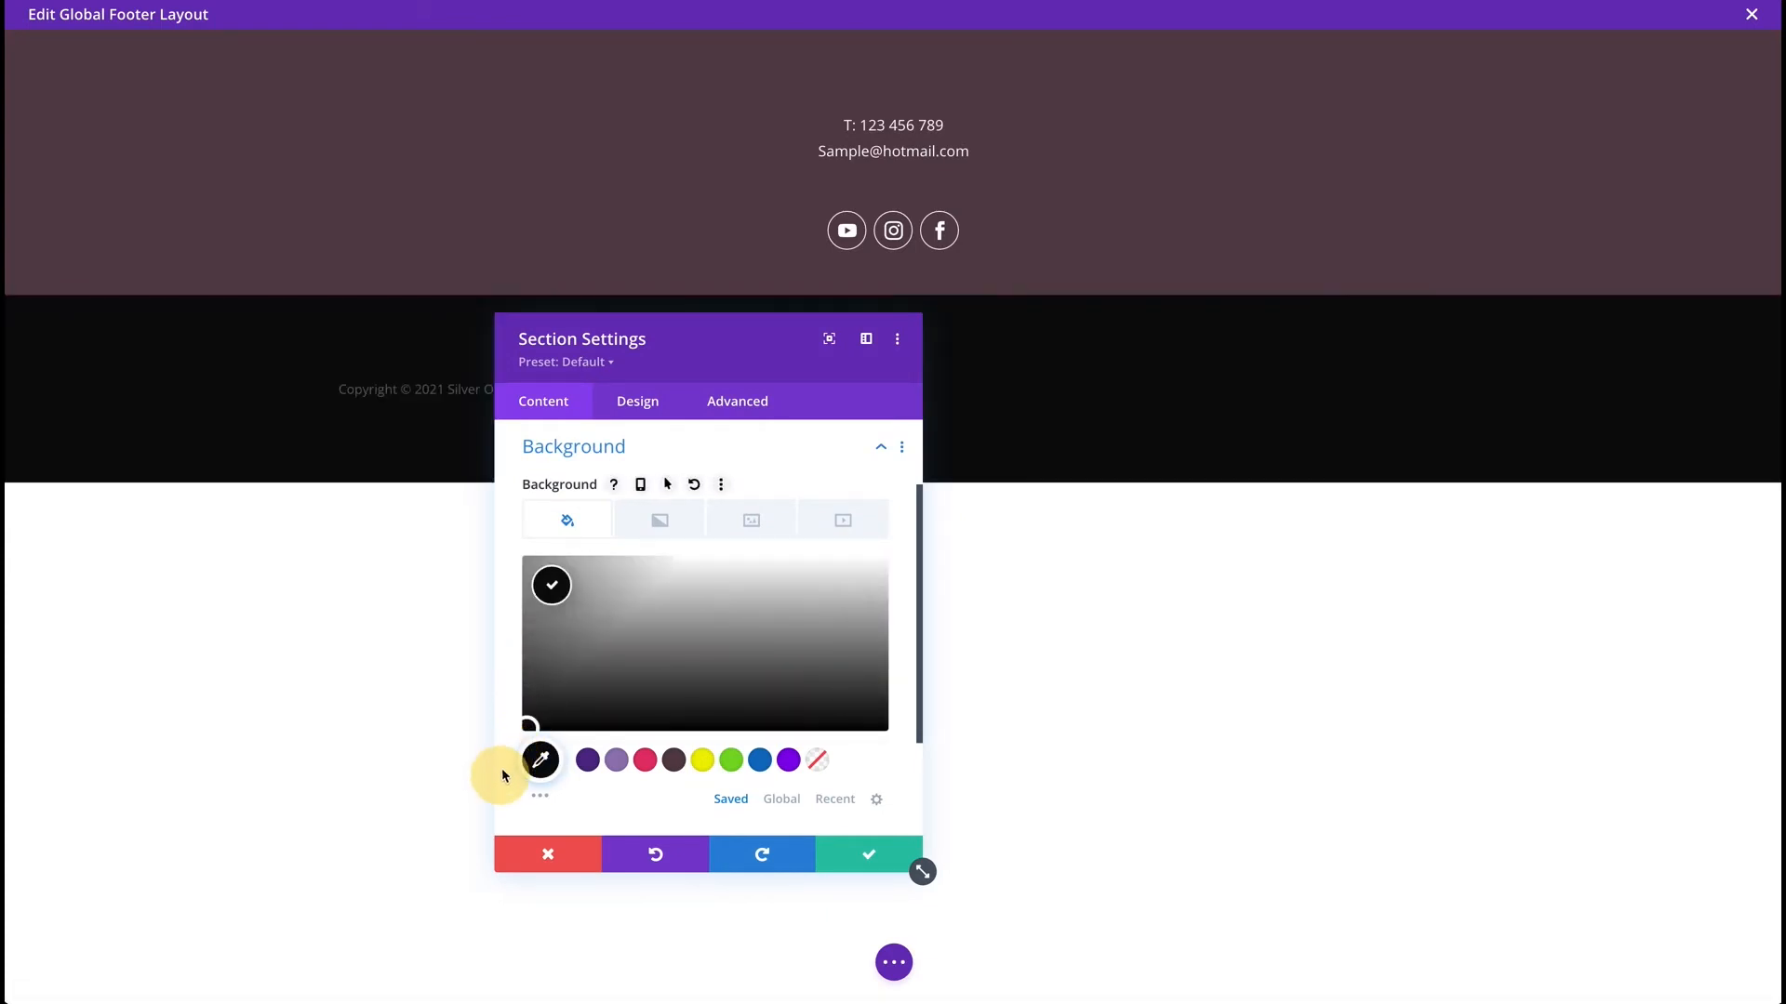
Set the section's linked padding to 0 and keep the section settings.
click(638, 401)
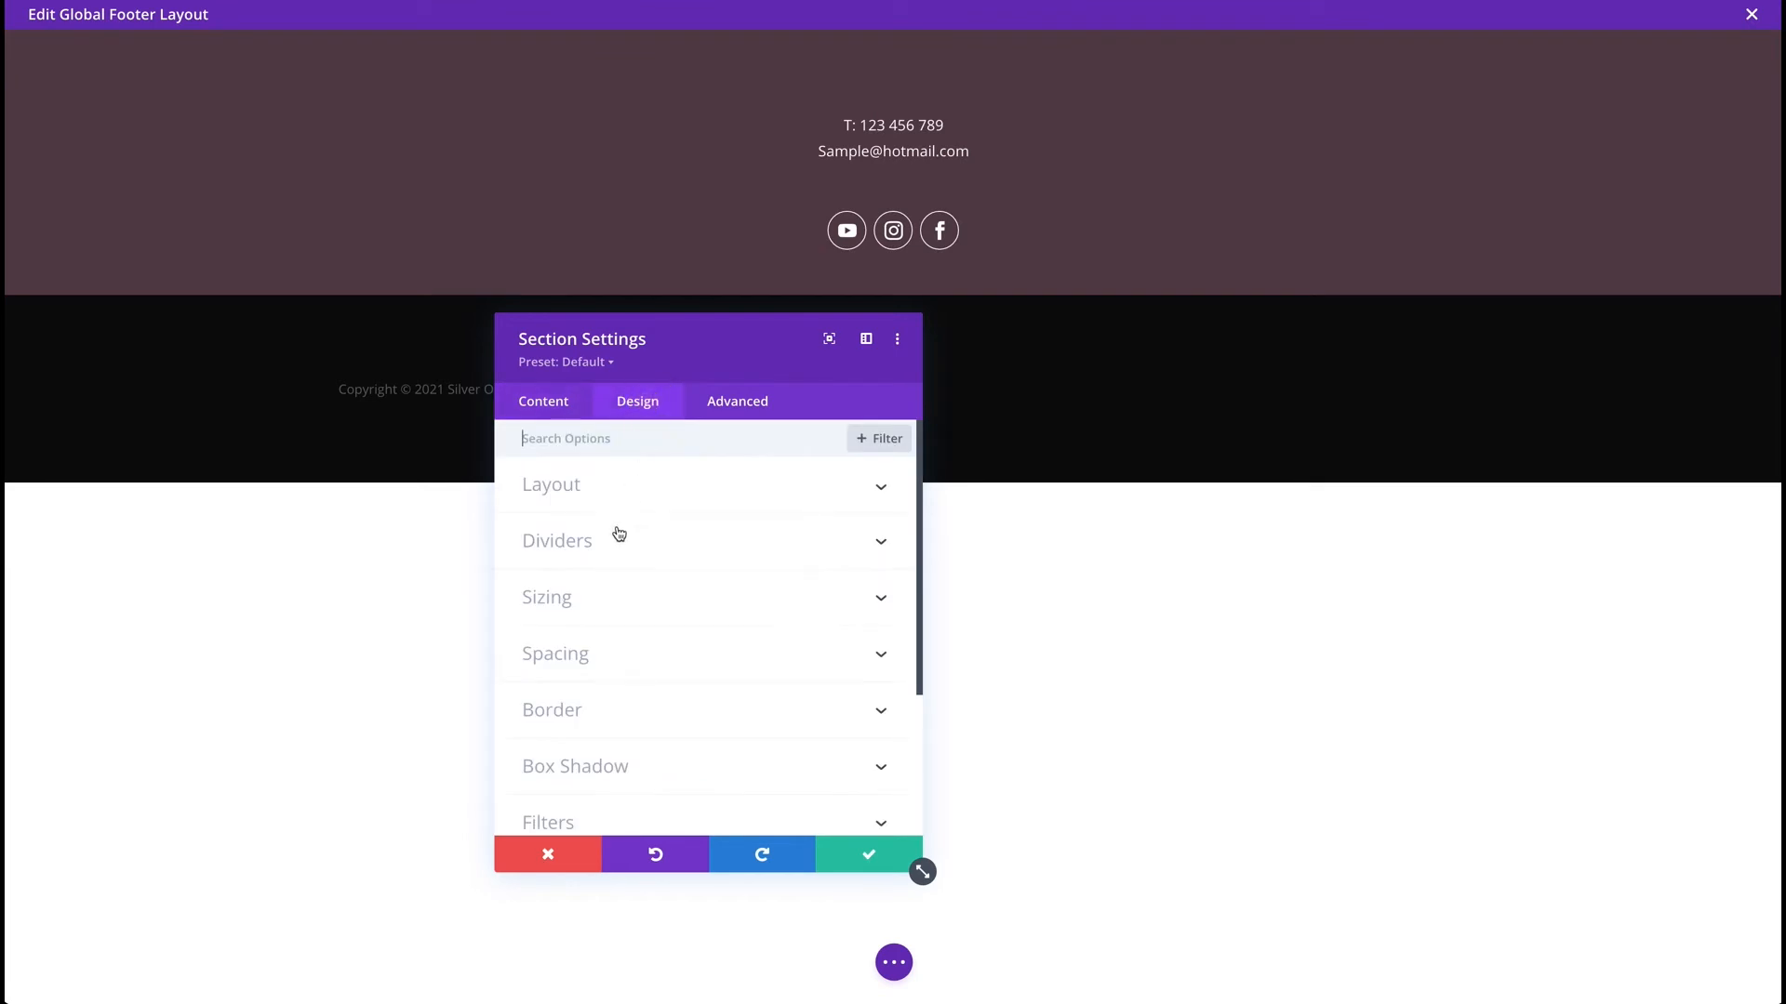
click(590, 651)
click(608, 604)
click(546, 600)
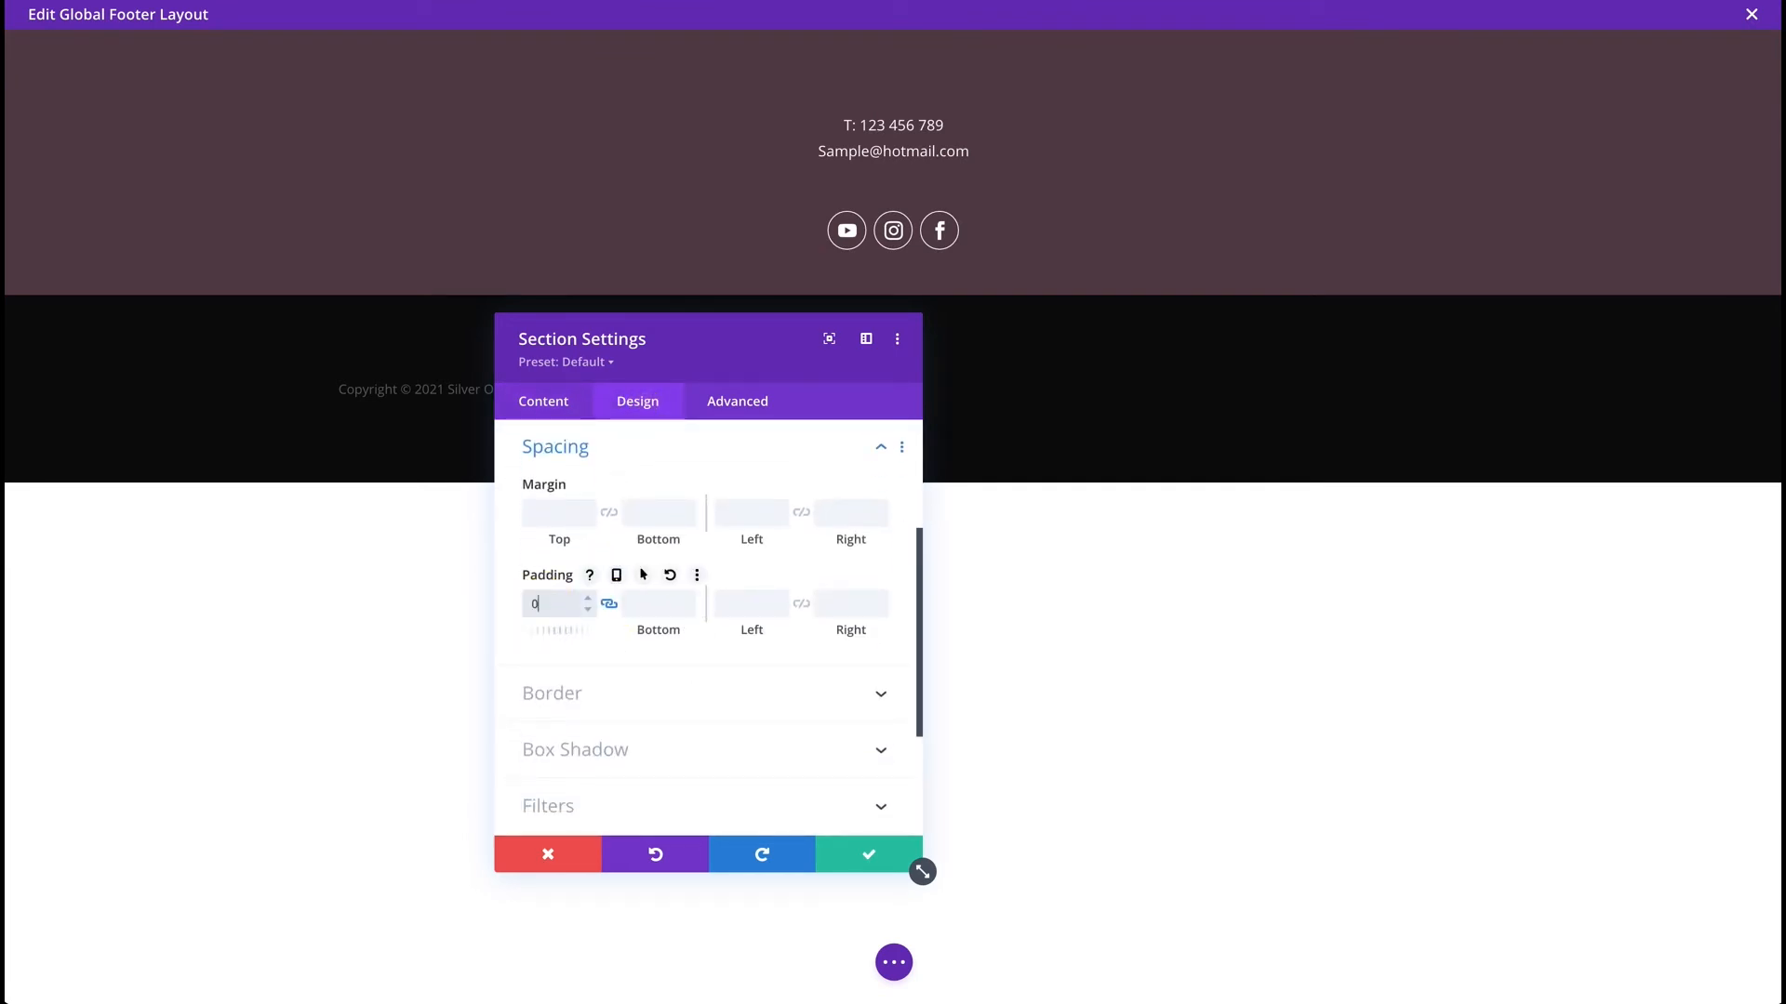
click(860, 852)
click(859, 333)
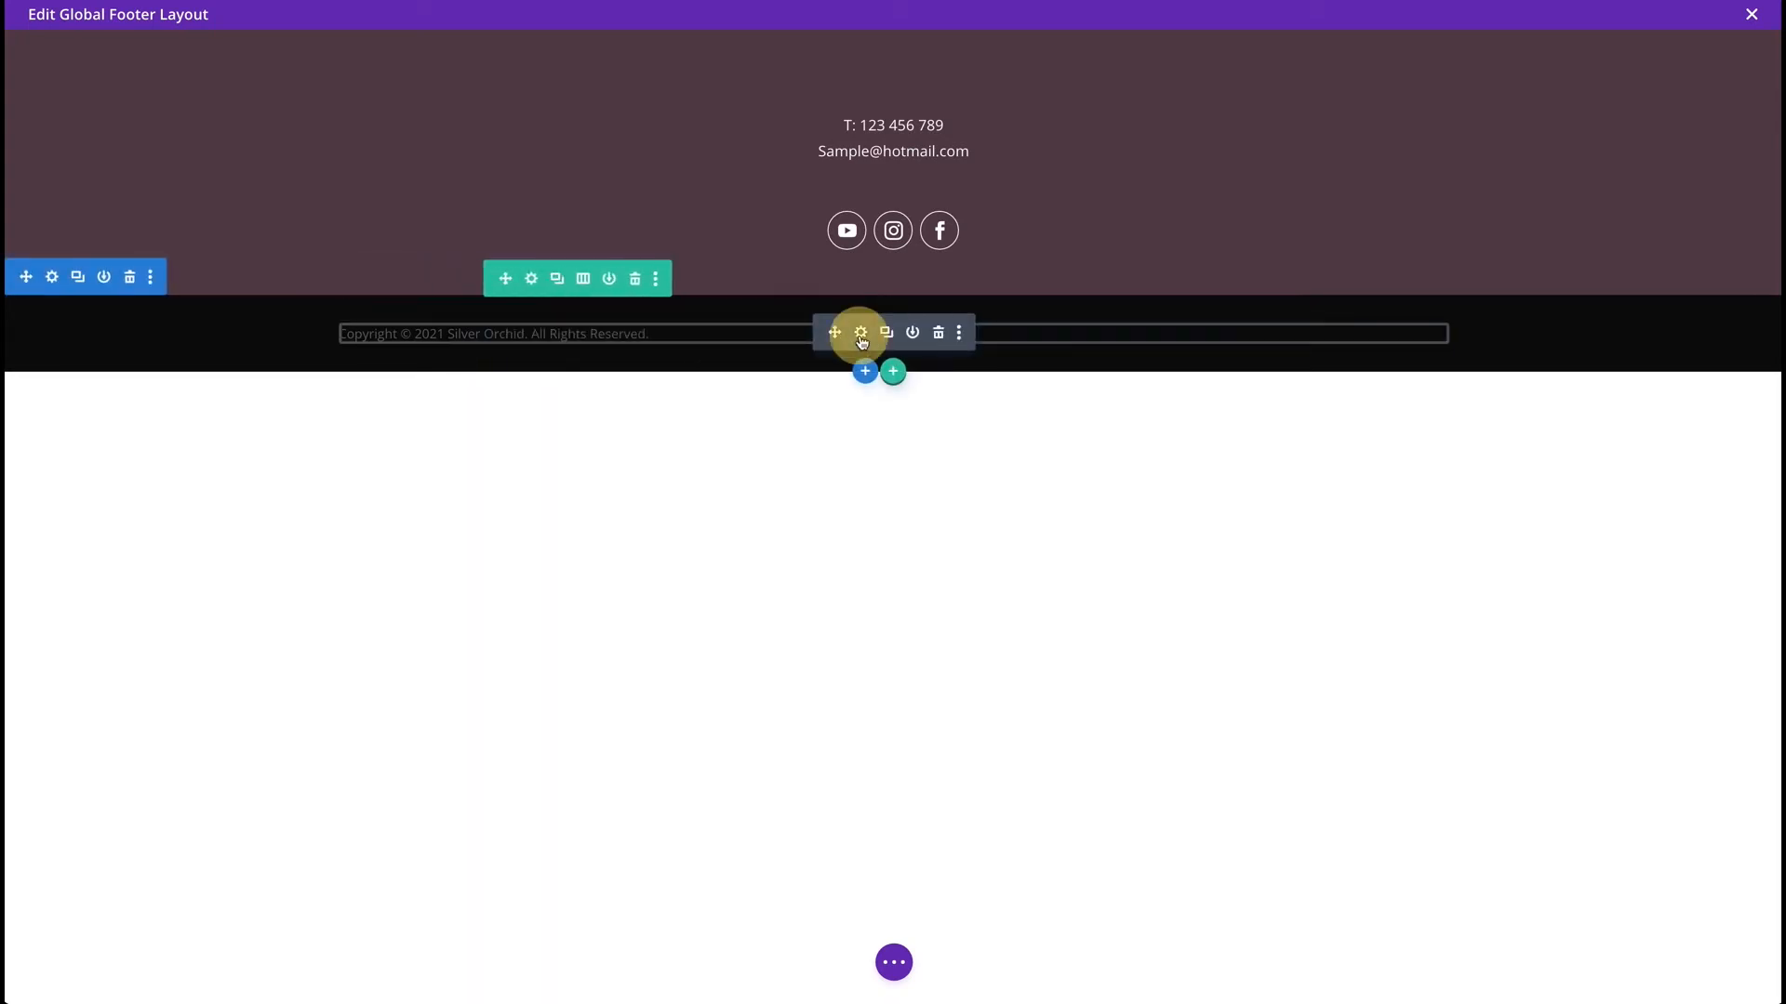
Make the copyright text white and centre-aligned in the text module's design settings.
click(634, 400)
click(593, 495)
scroll(625, 651, down, 3)
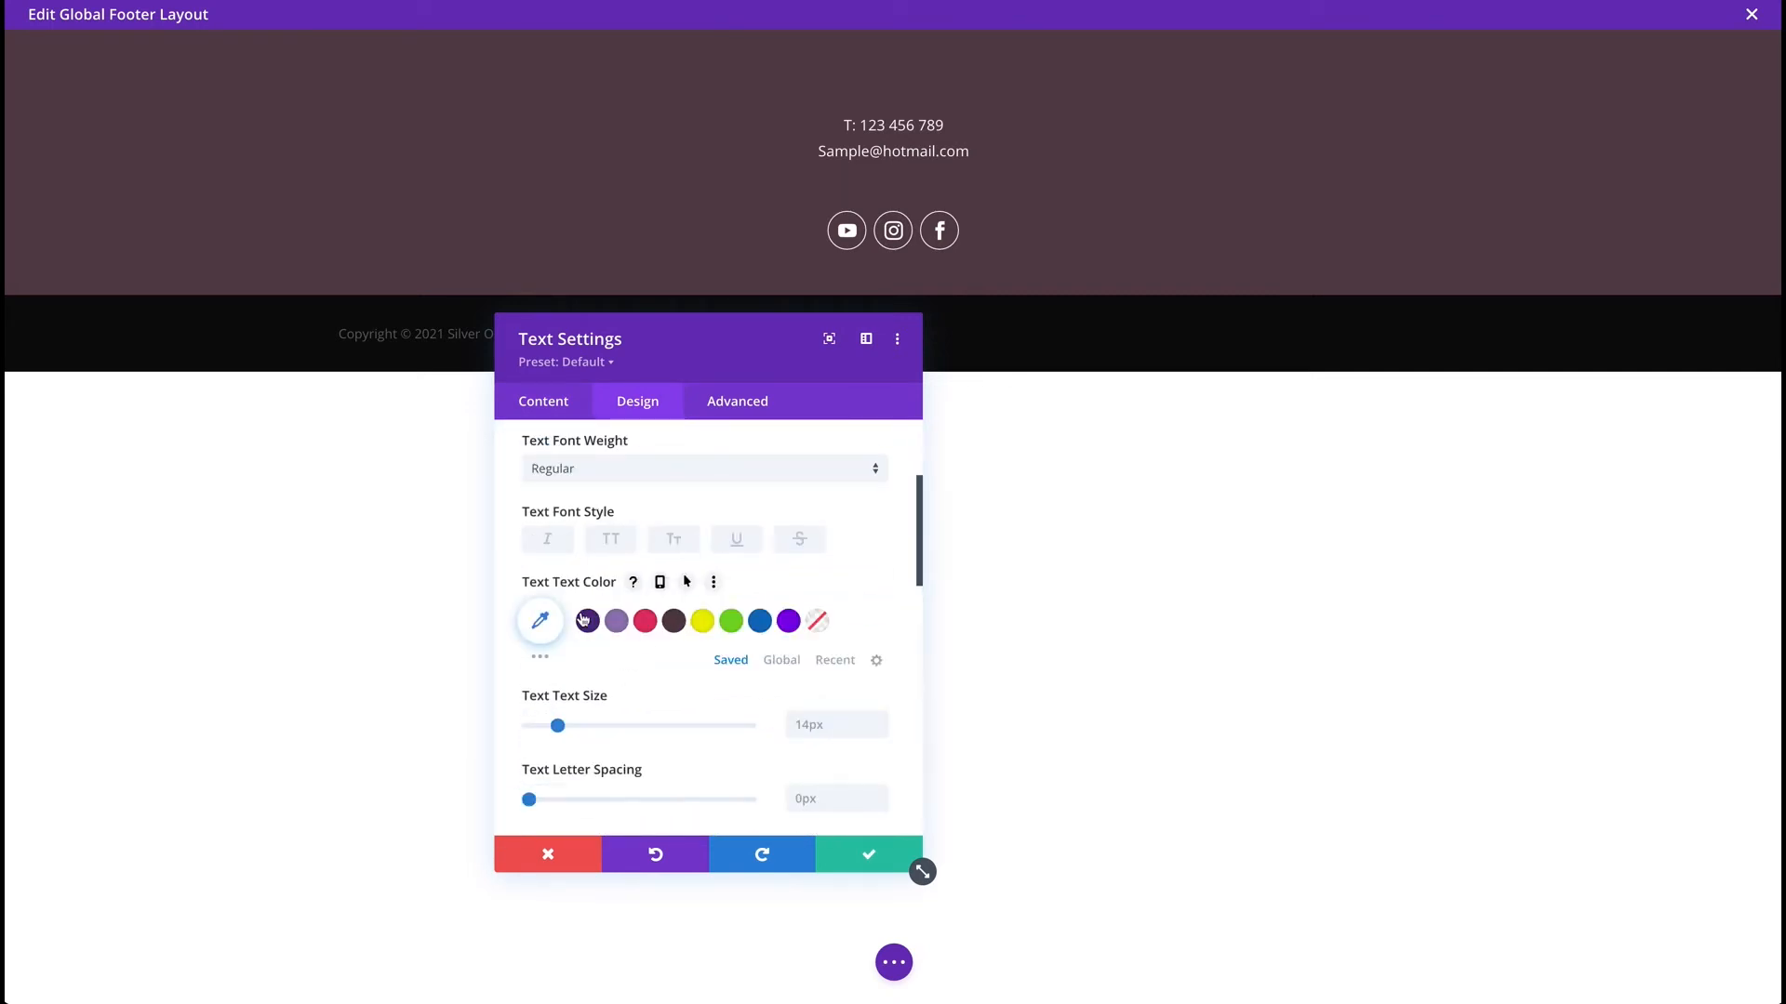
click(539, 620)
drag(552, 682, 493, 554)
scroll(783, 761, down, 5)
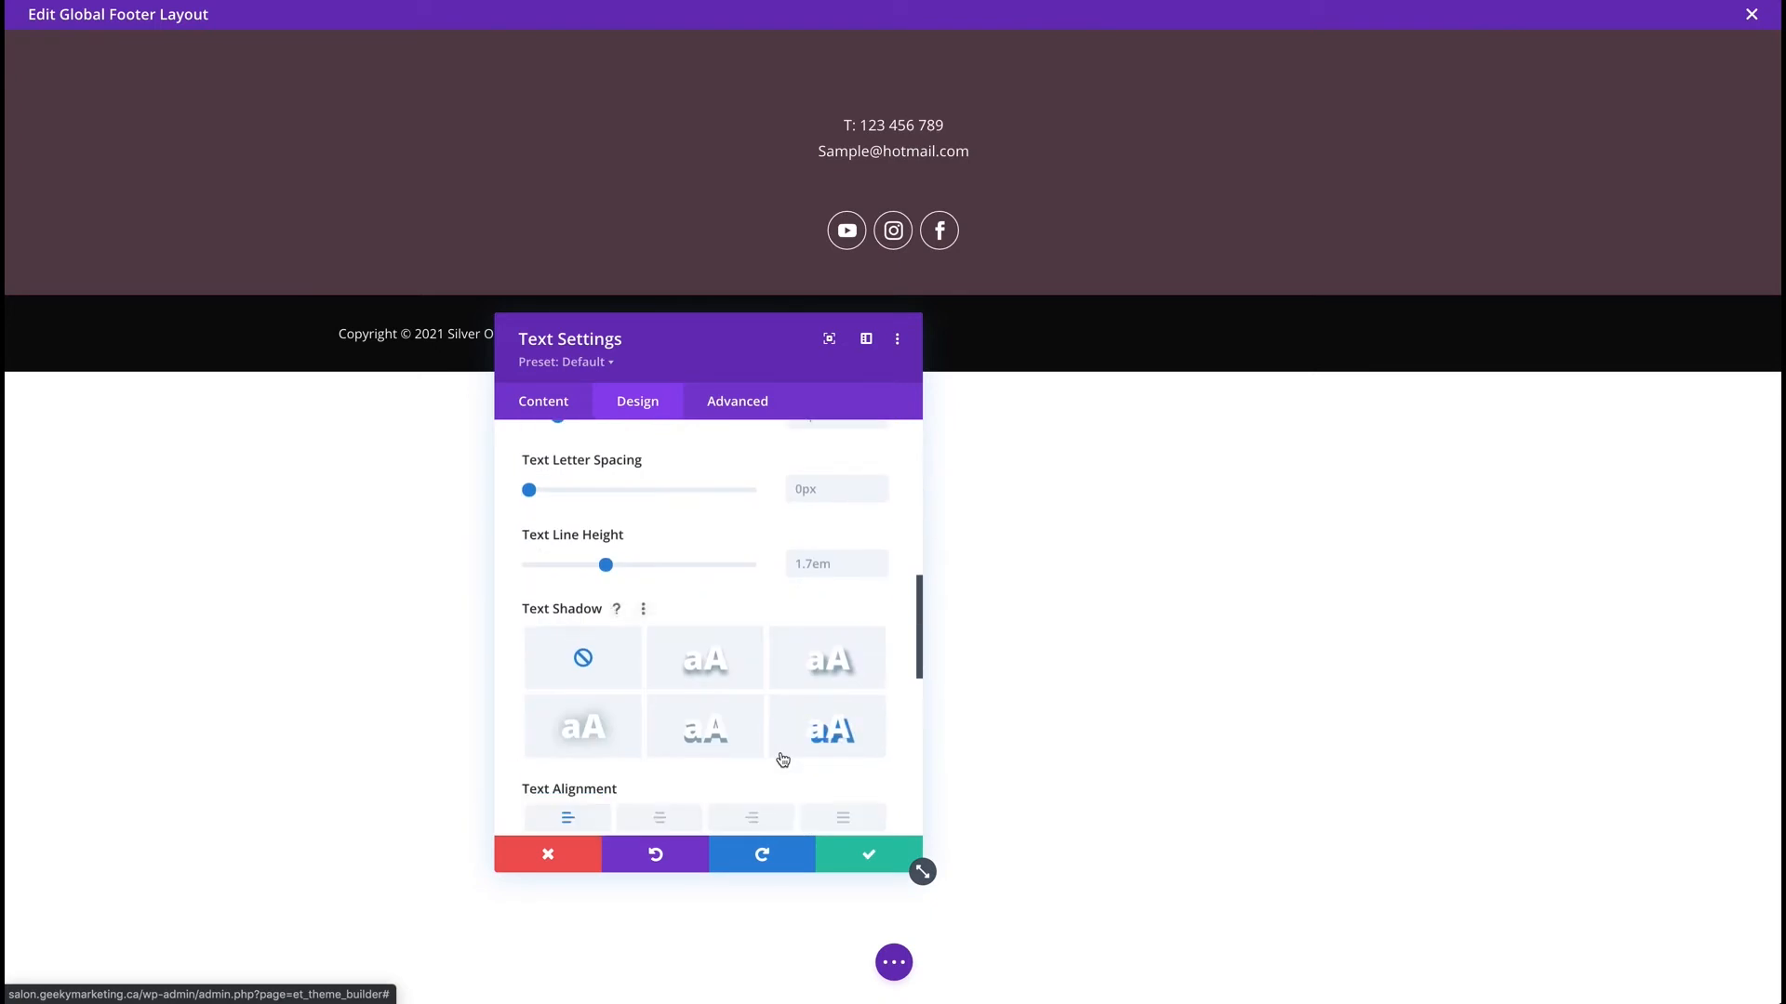
click(659, 781)
drag(745, 346, 420, 323)
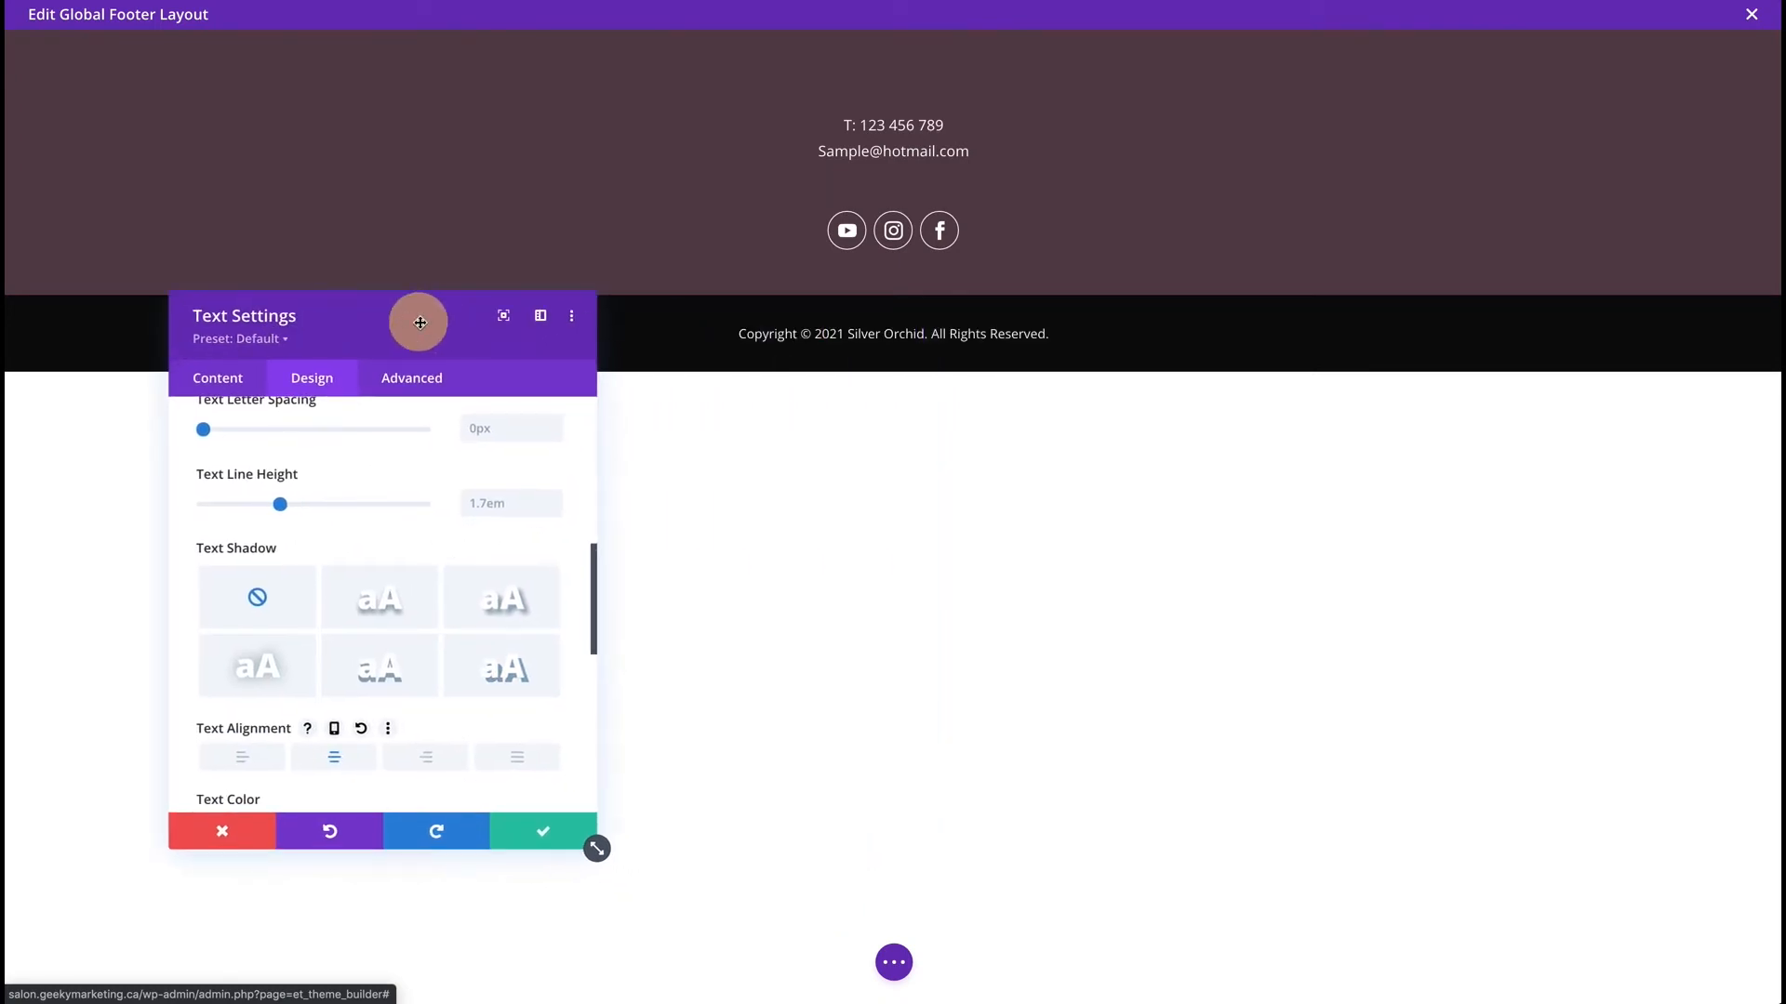
click(540, 832)
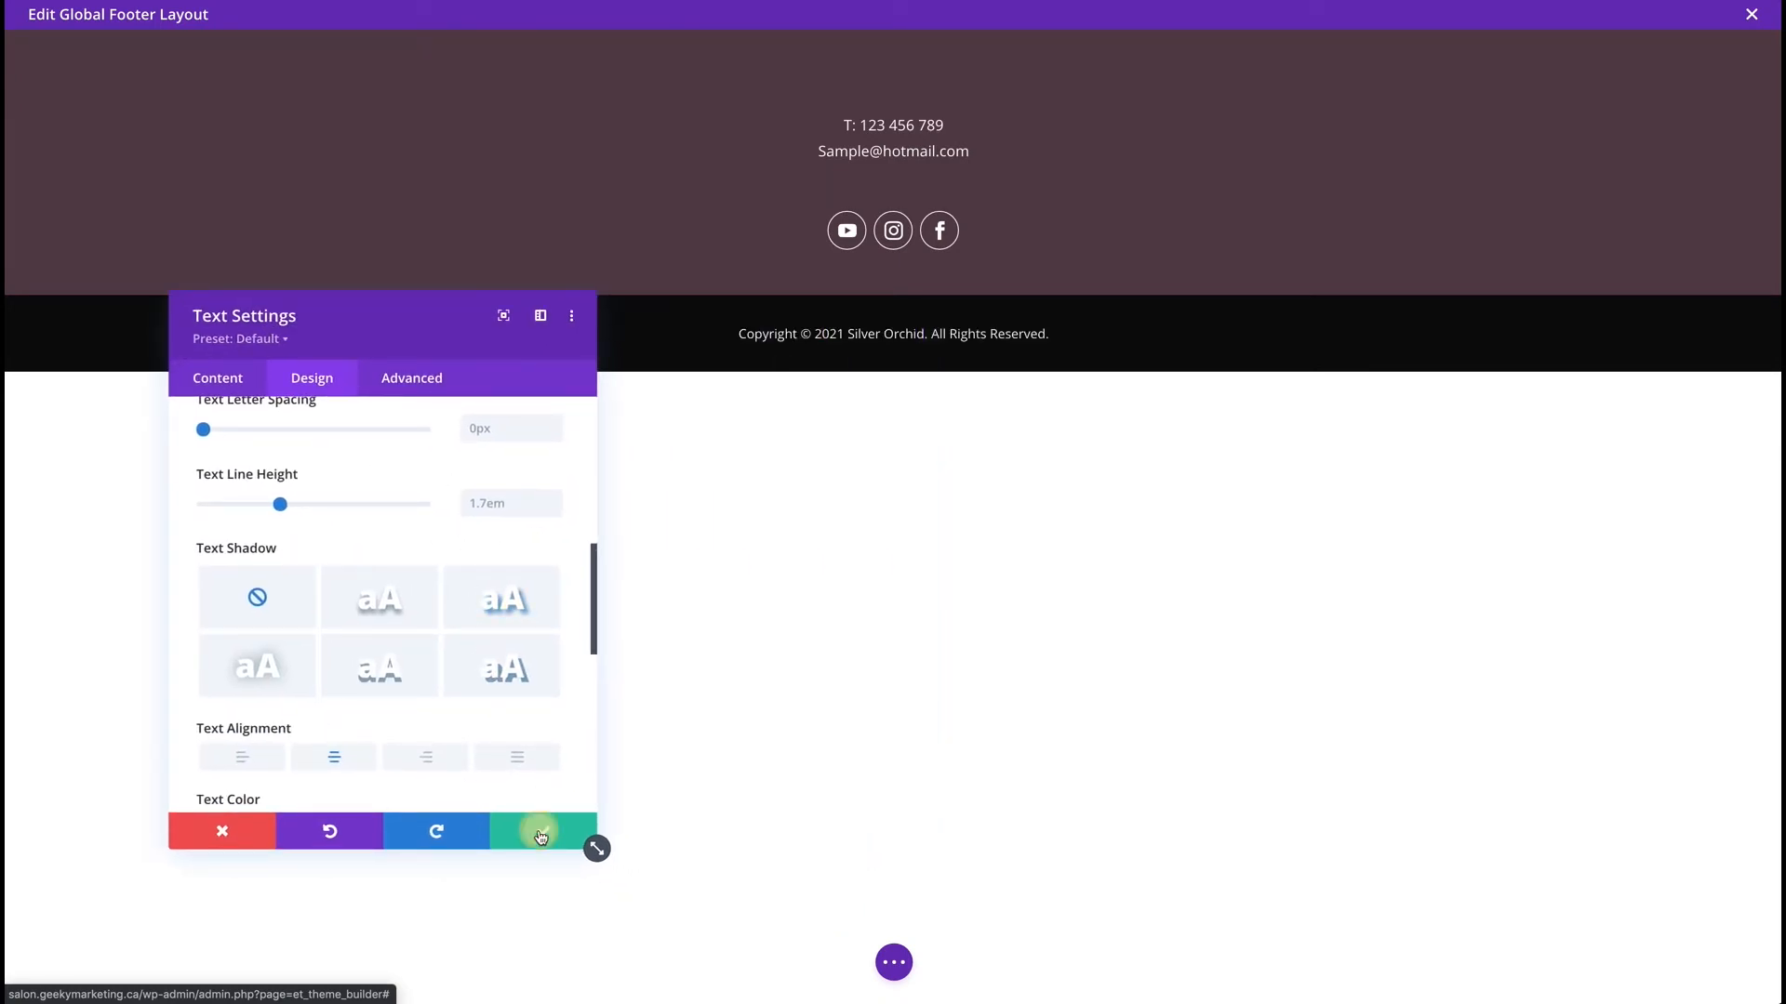
Save the Global Footer layout, close the editor, and save all Theme Builder changes.
click(892, 965)
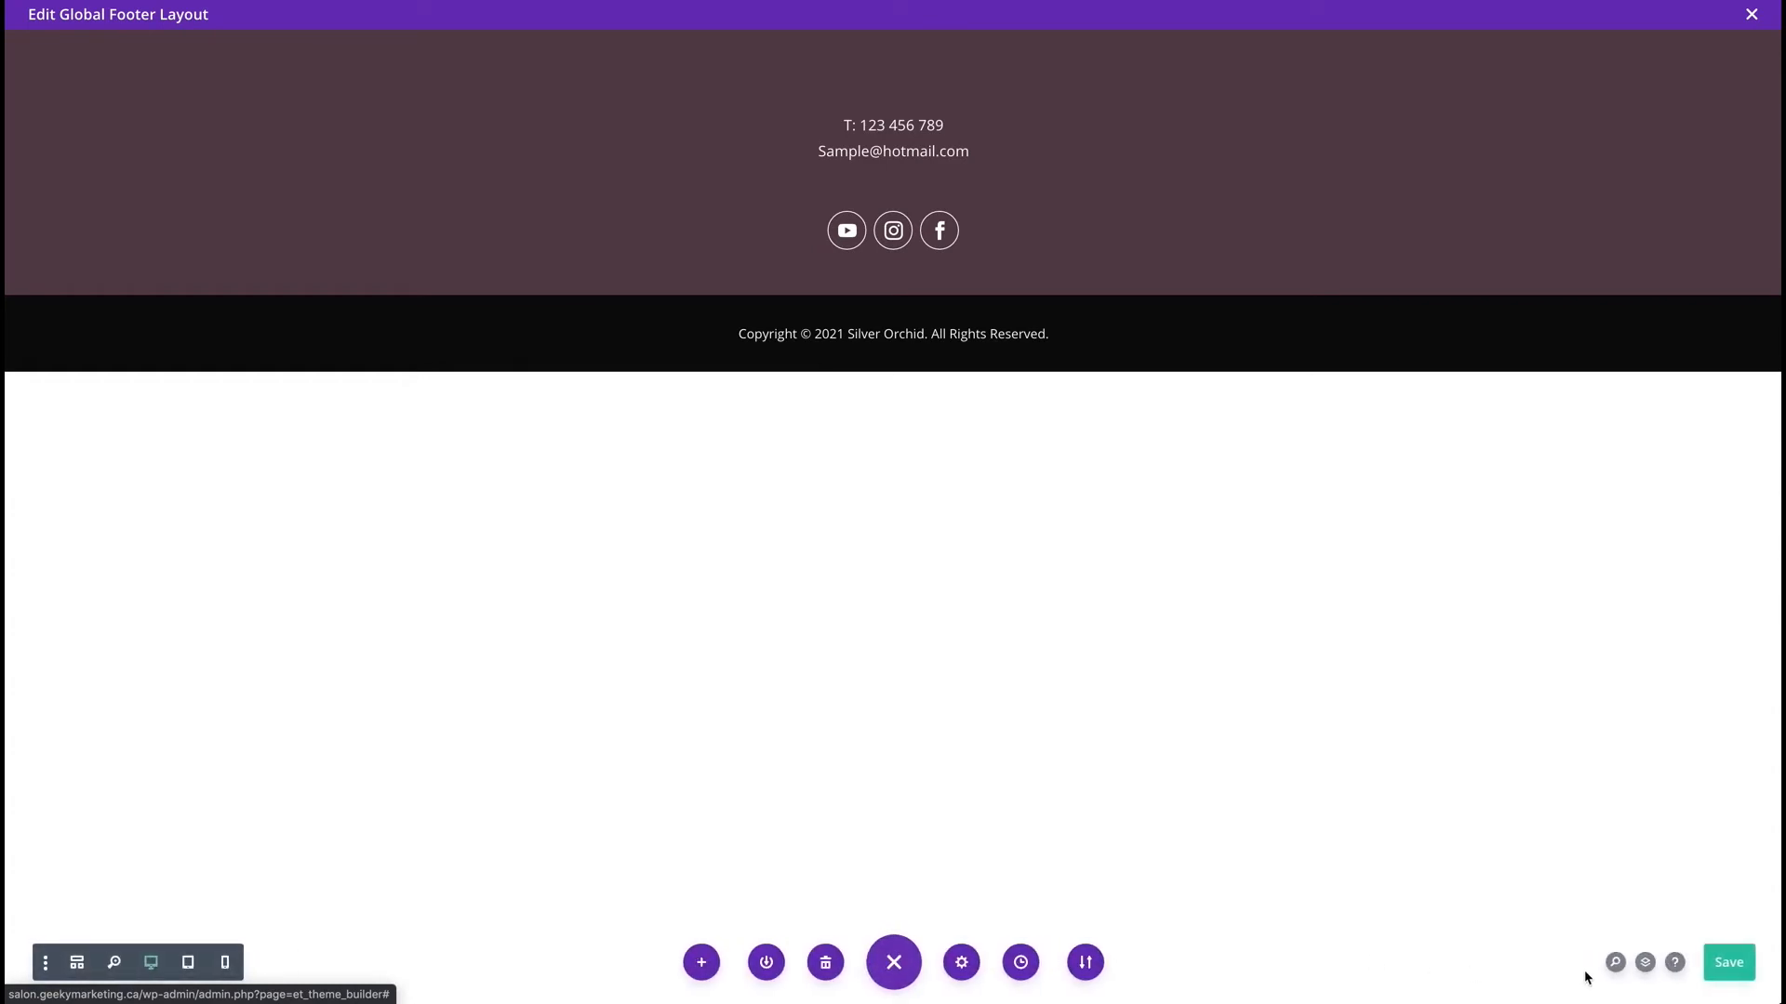
click(1723, 956)
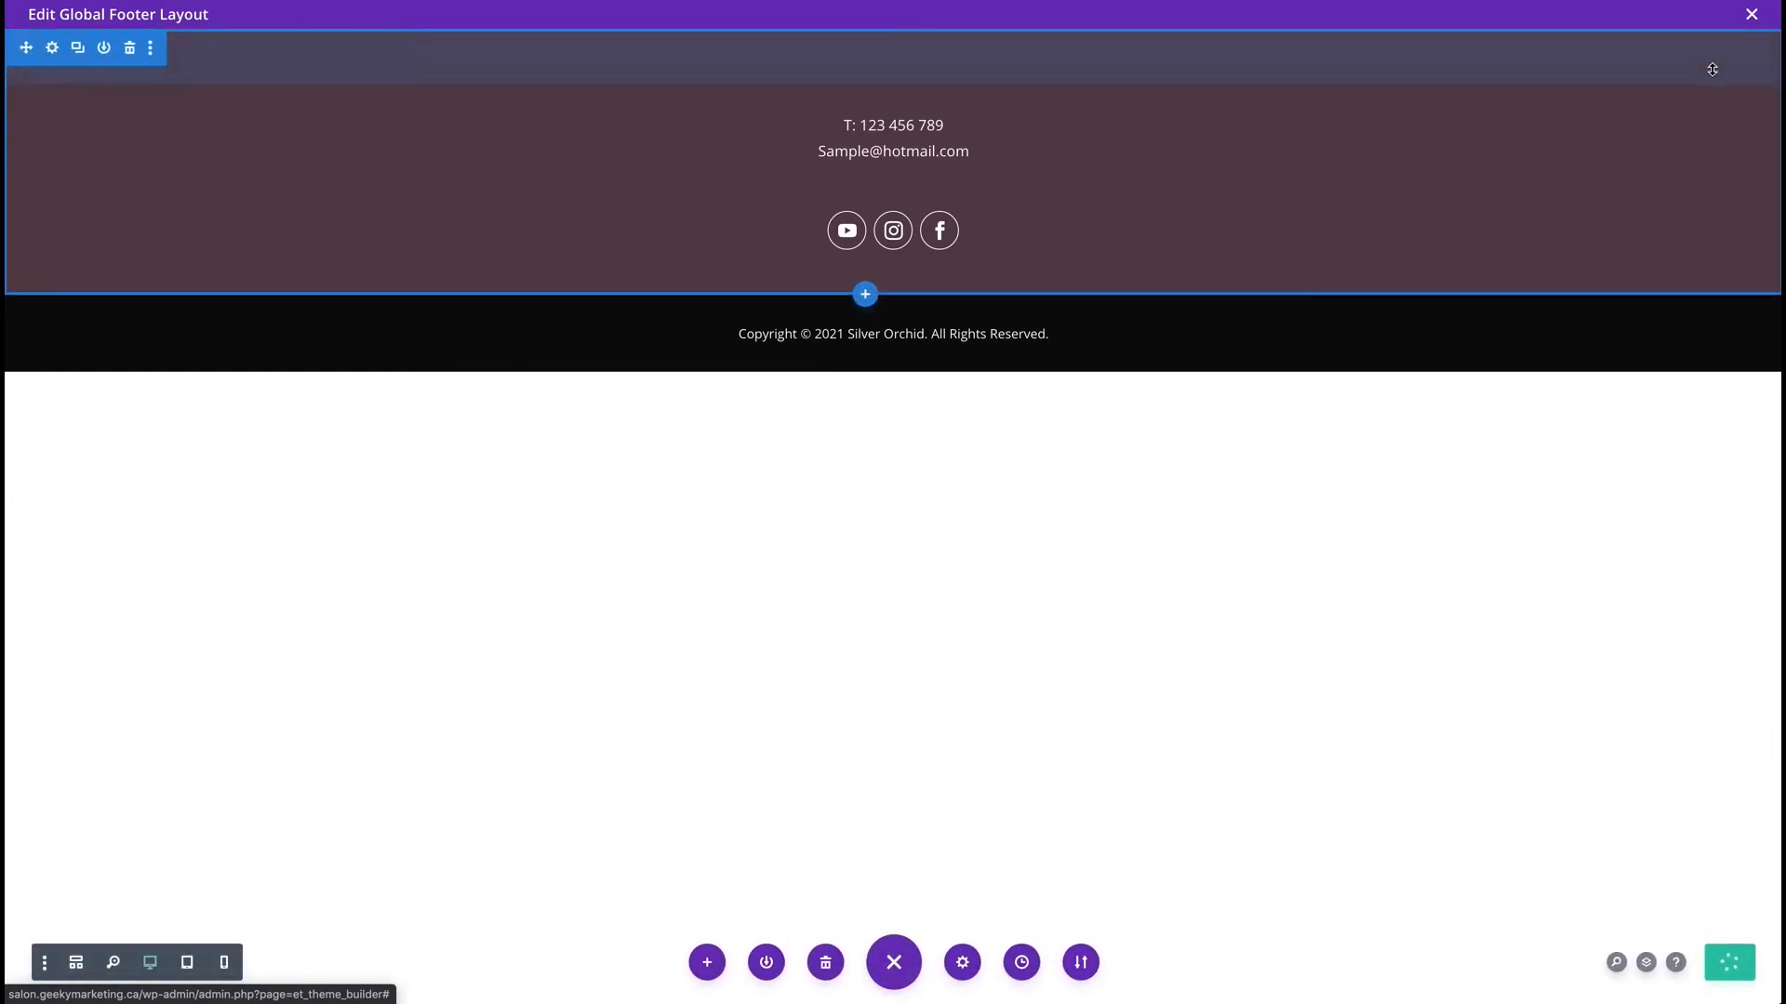
click(1751, 14)
click(291, 76)
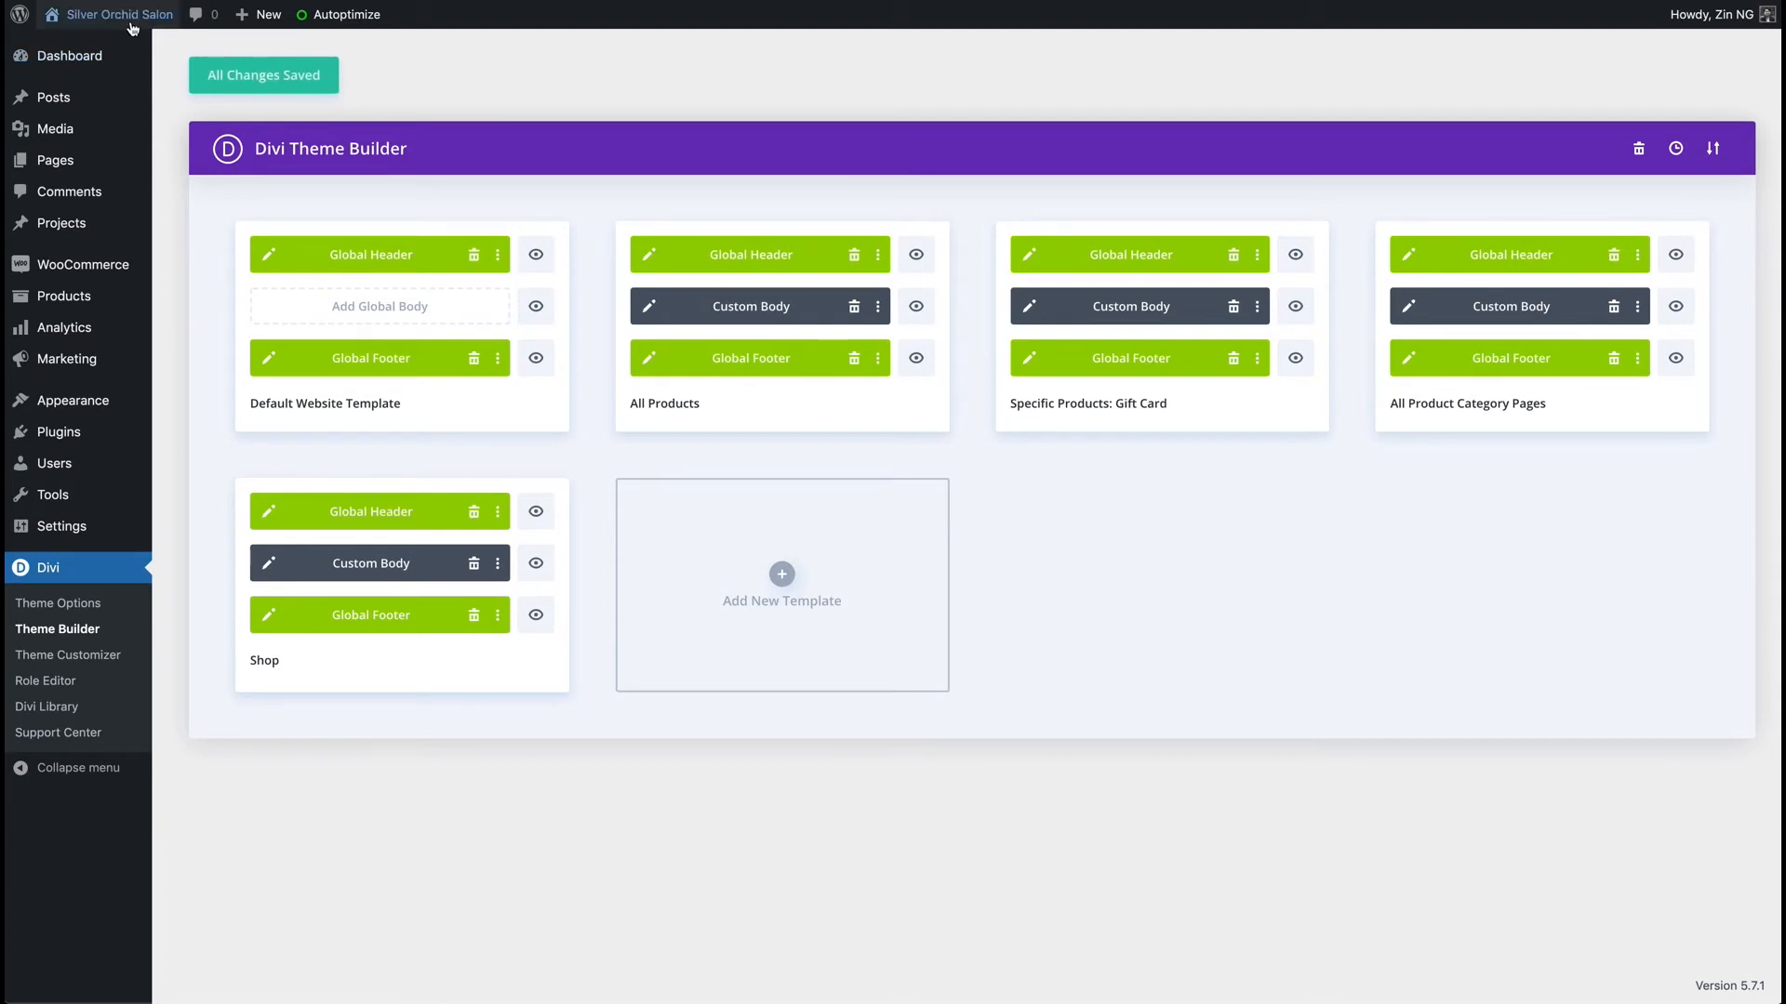
Visit the live Silver Orchid Salon homepage and check the centred copyright line in its footer.
mouse_move(118, 17)
click(56, 50)
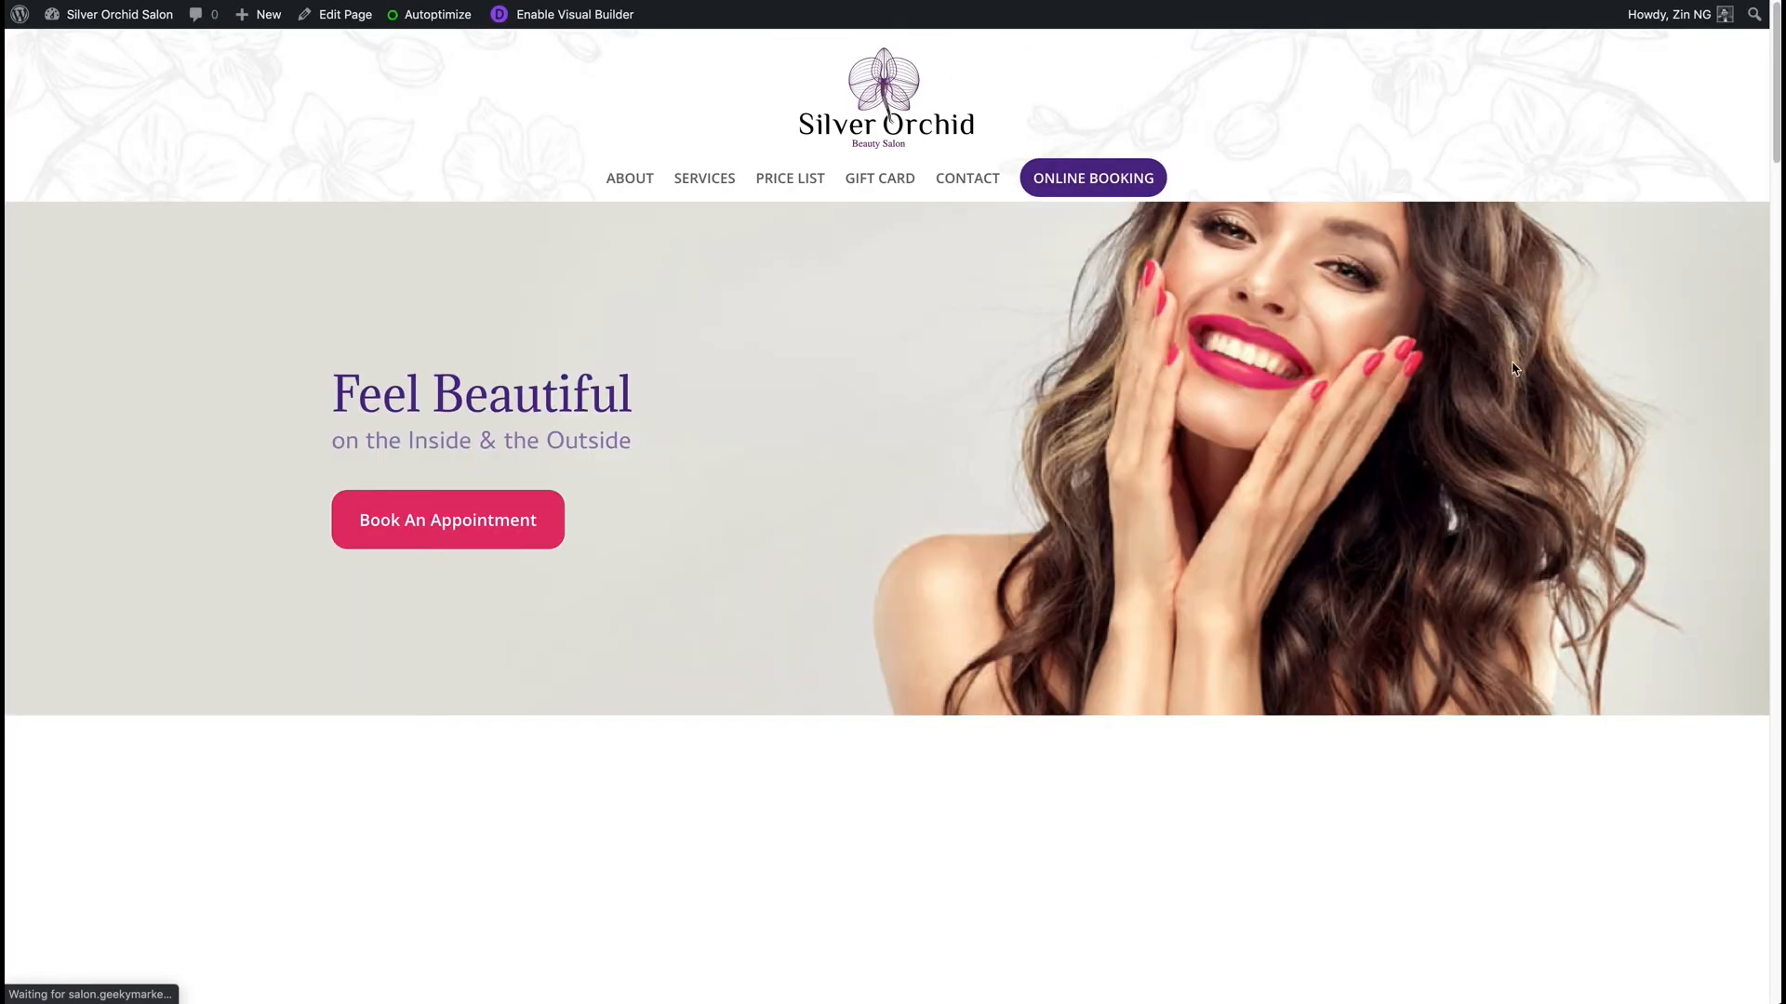
drag(1772, 62, 1710, 1003)
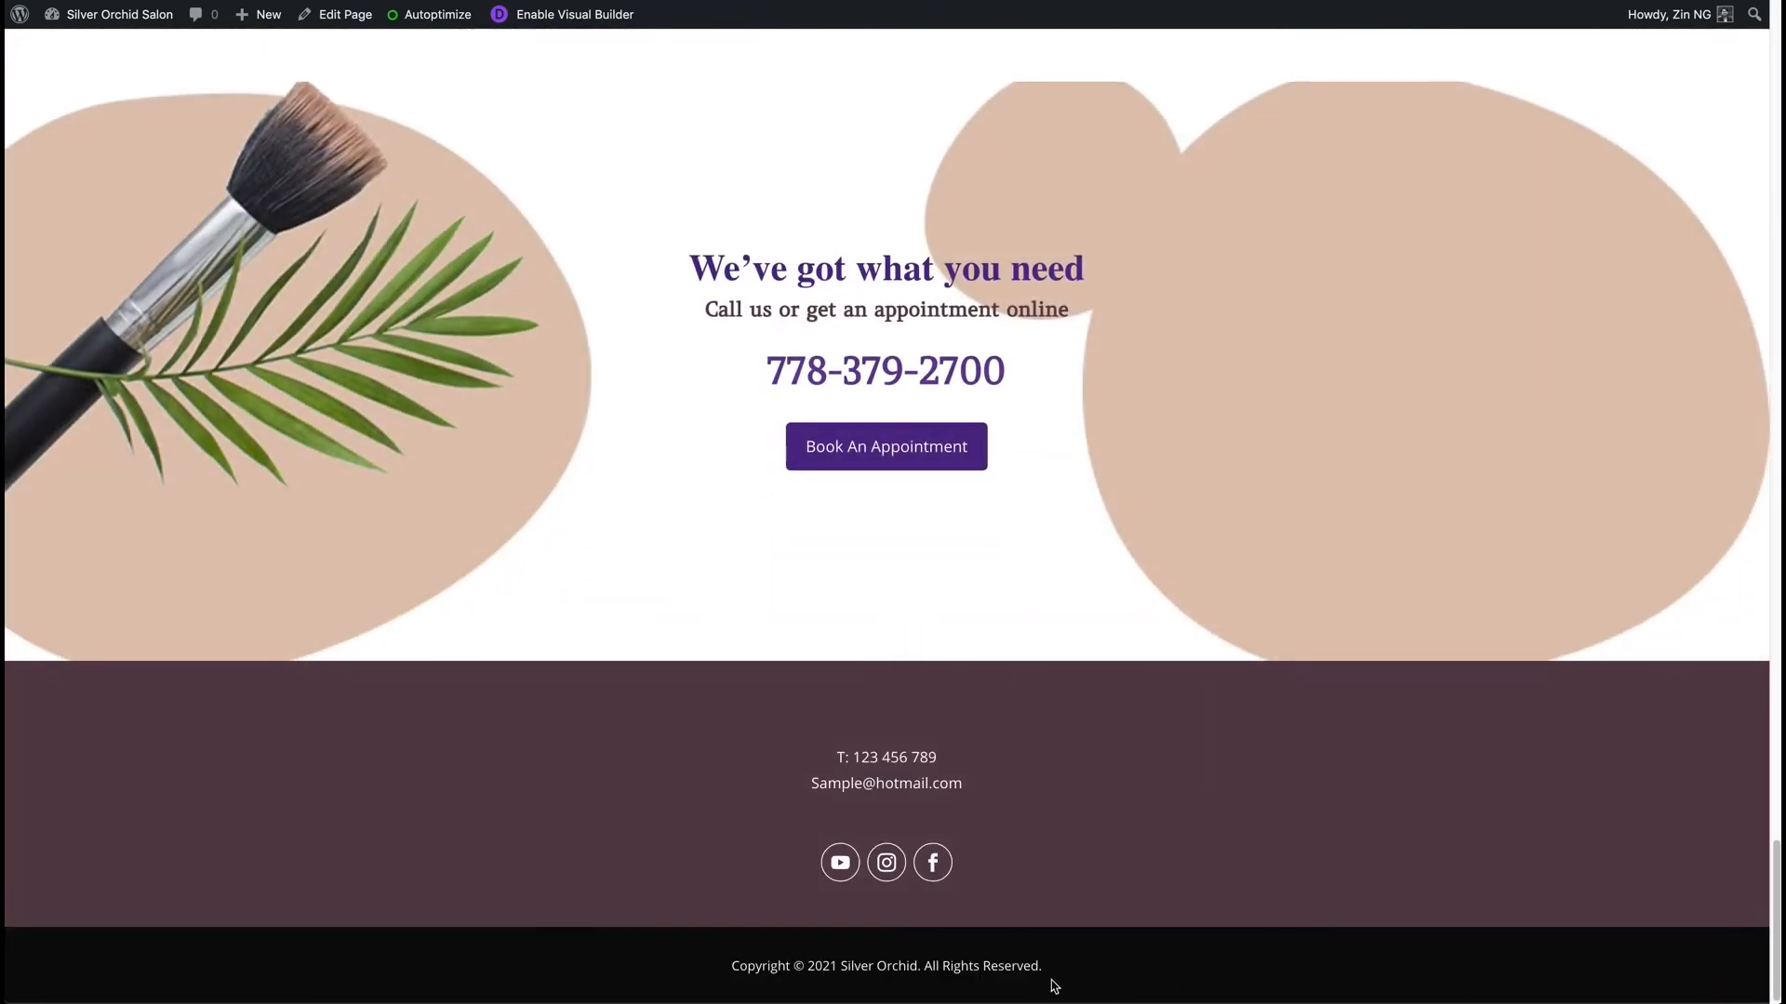
drag(731, 977, 1160, 980)
click(1228, 888)
scroll(469, 312, up, 4)
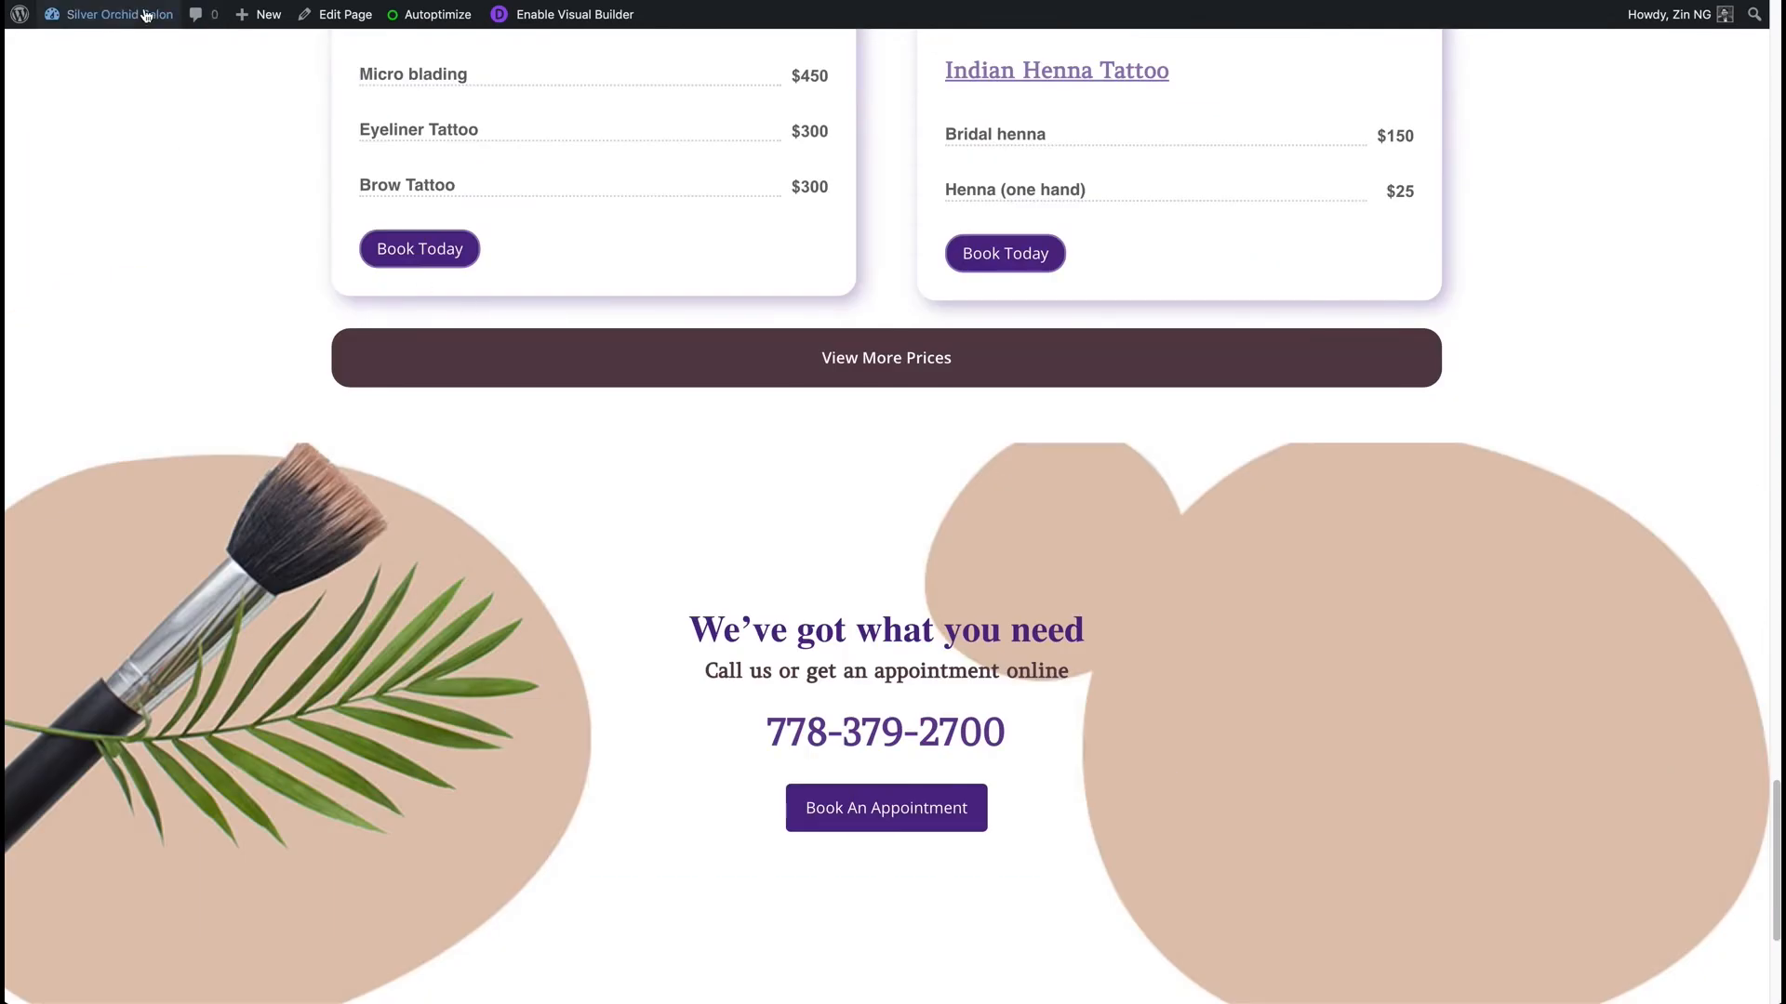
scroll(623, 393, down, 4)
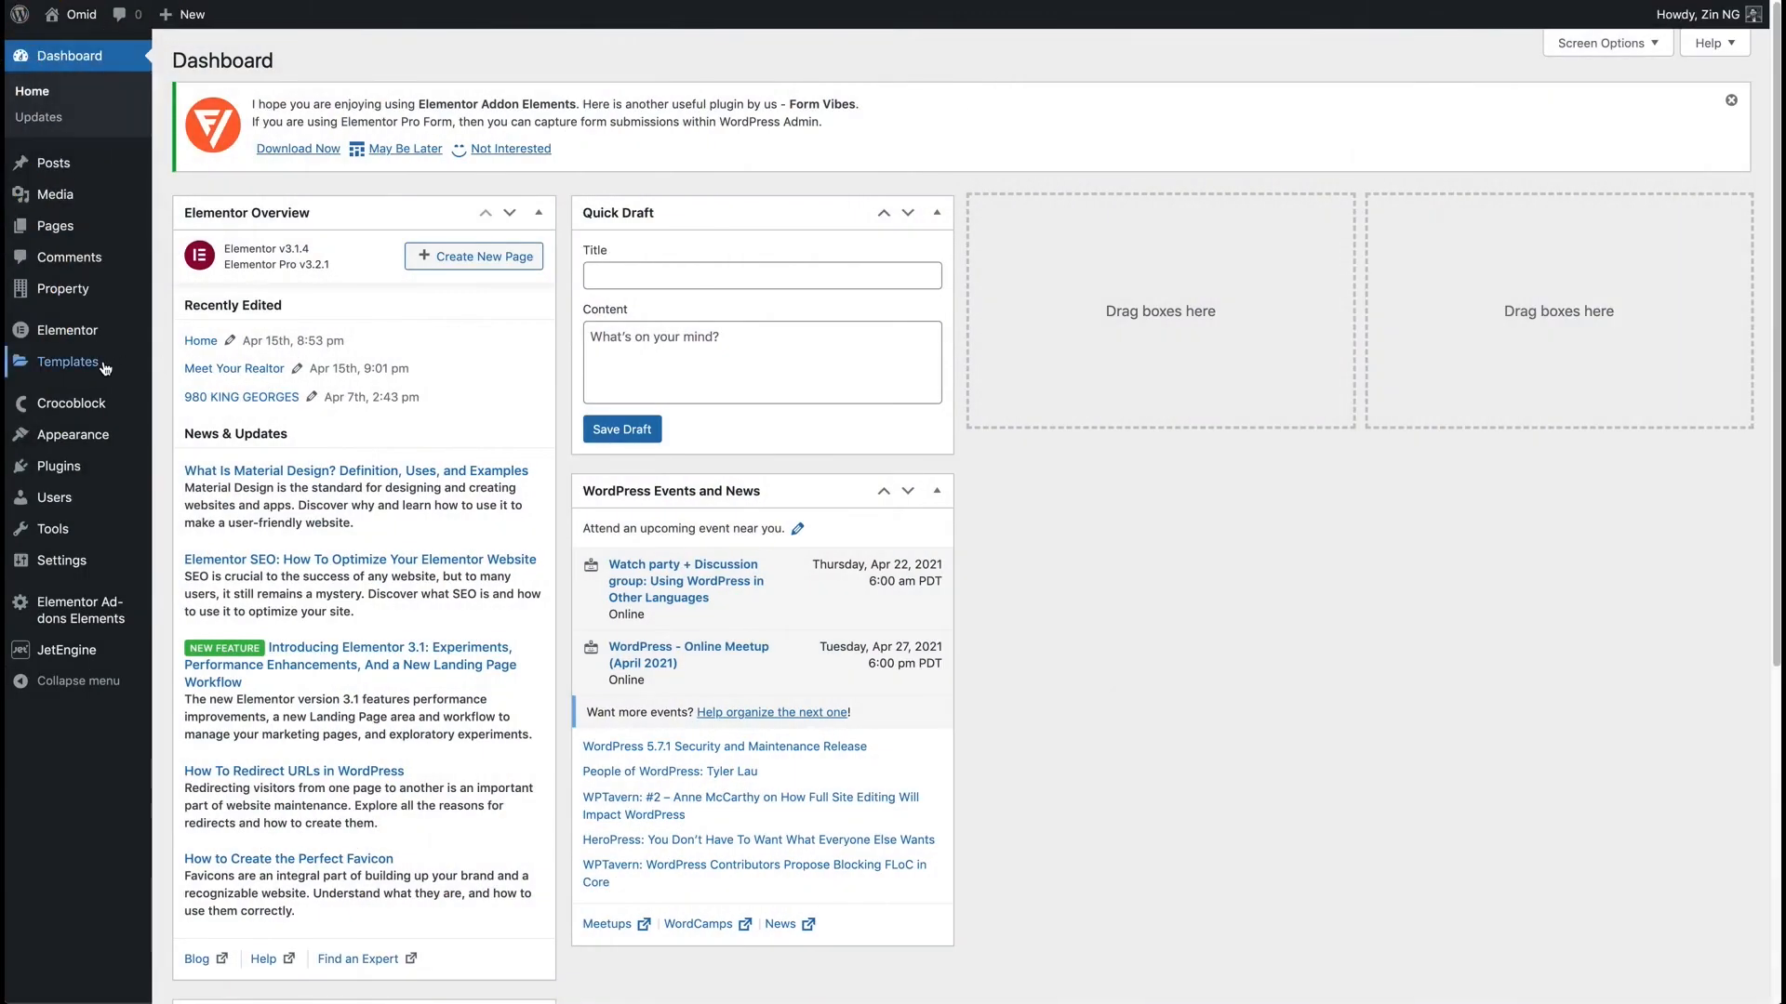
Go to Templates > Theme Builder and edit the Footer template with Elementor.
mouse_move(104, 369)
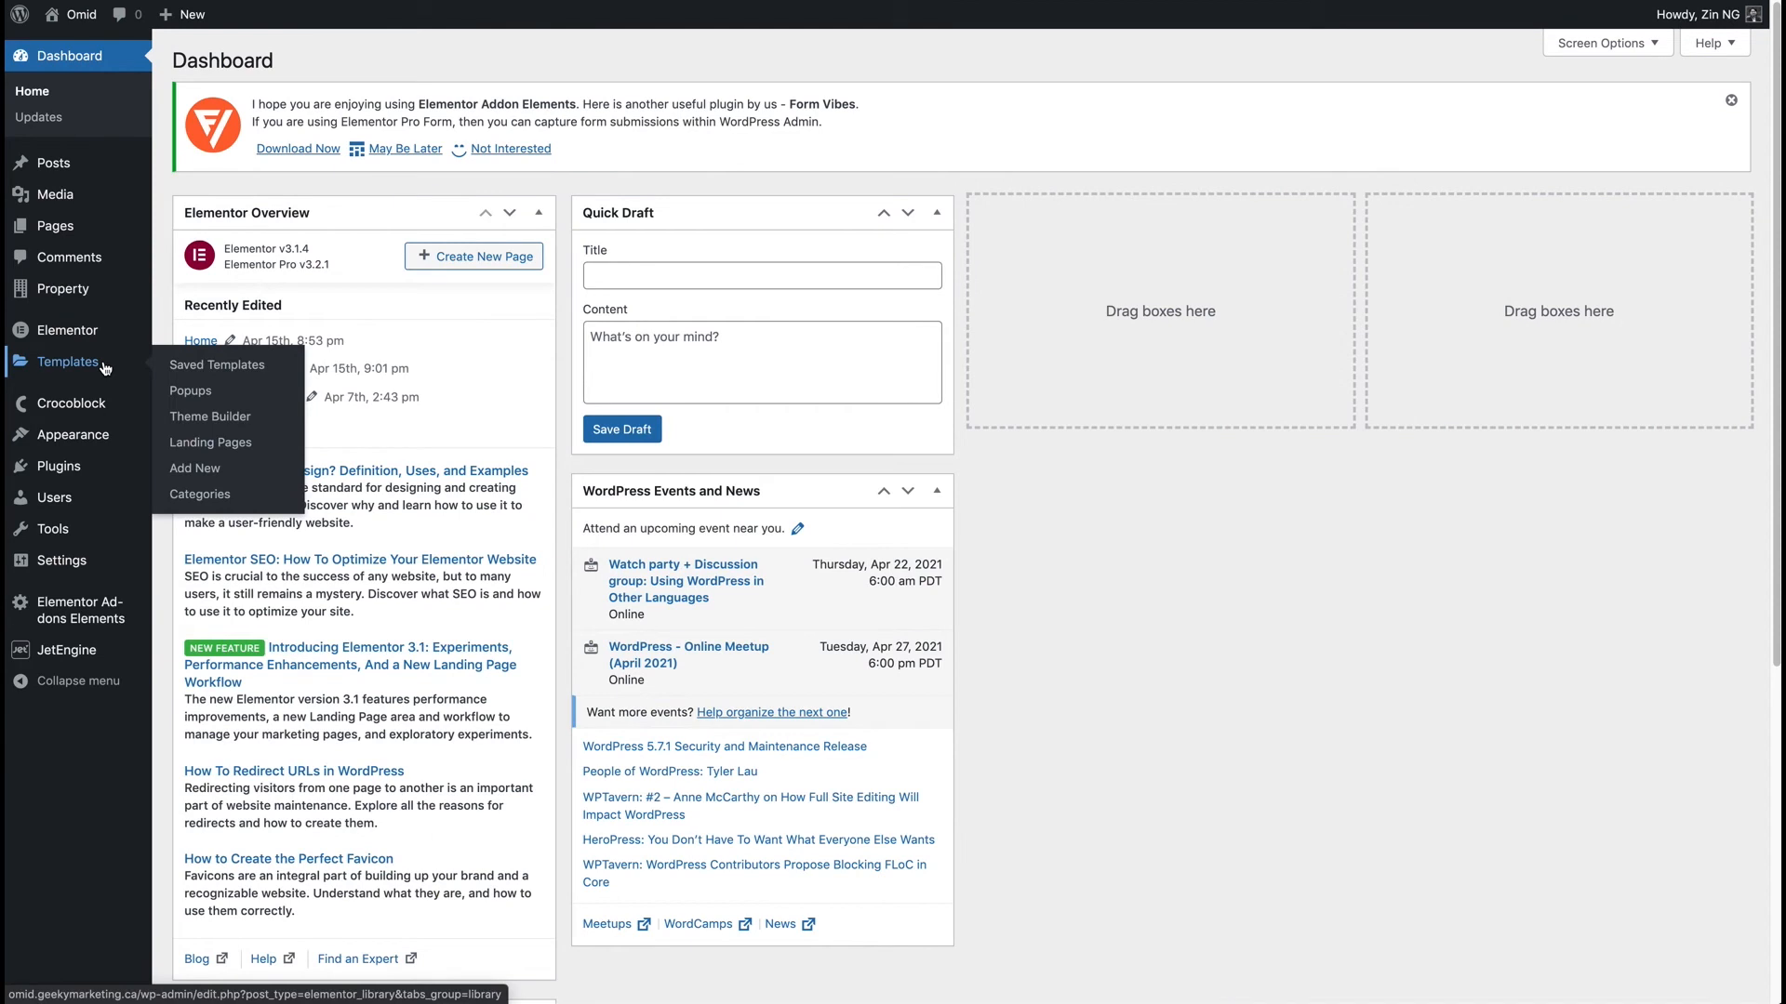
click(207, 418)
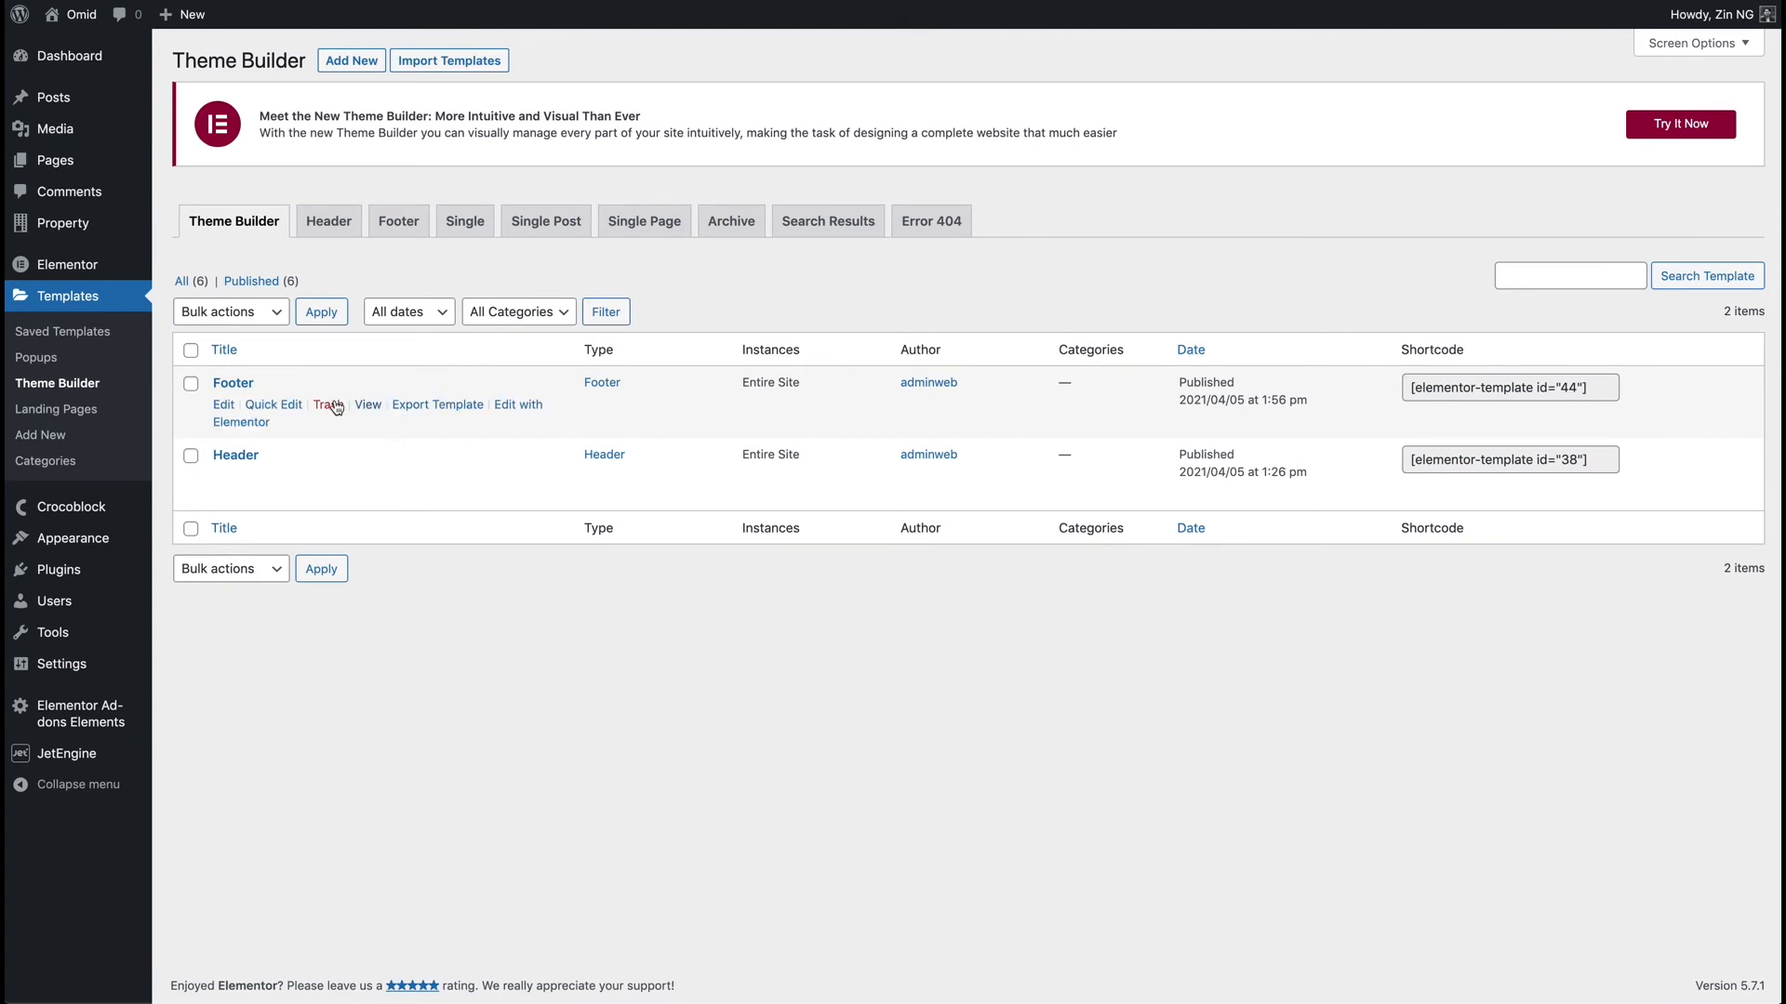
click(246, 426)
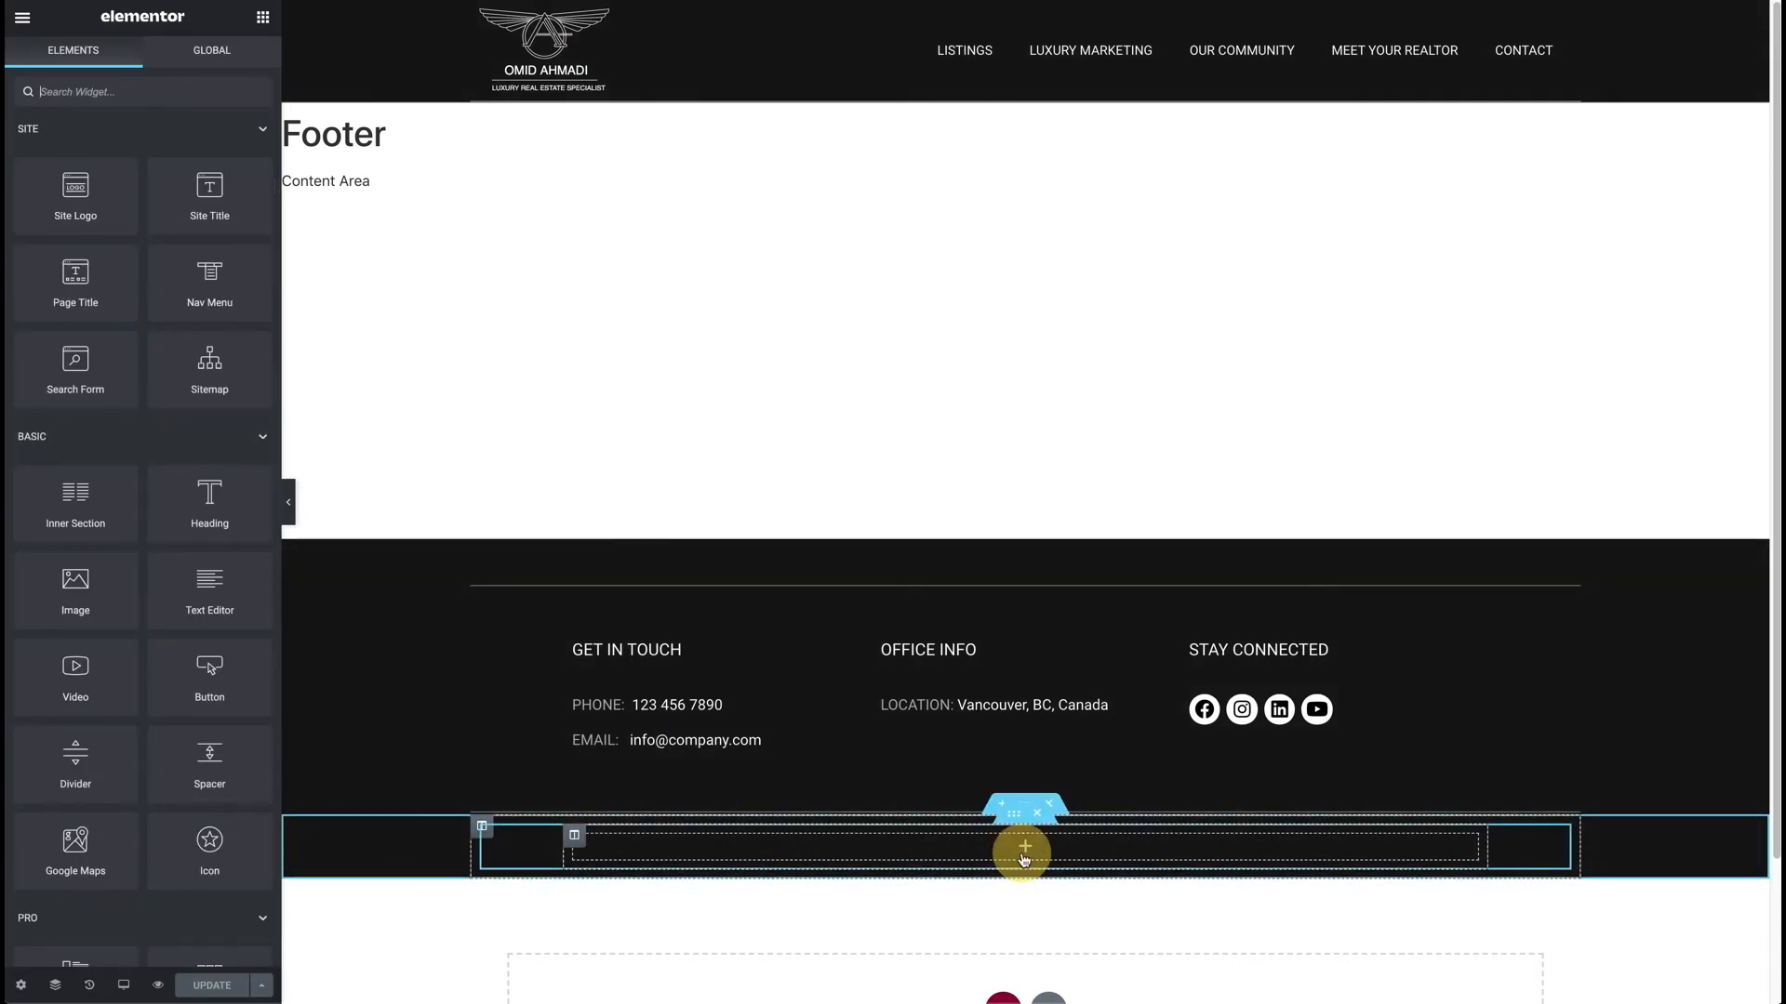
Add a text widget to the footer's empty bottom row showing the Current Date Time dynamic value.
drag(194, 599, 969, 857)
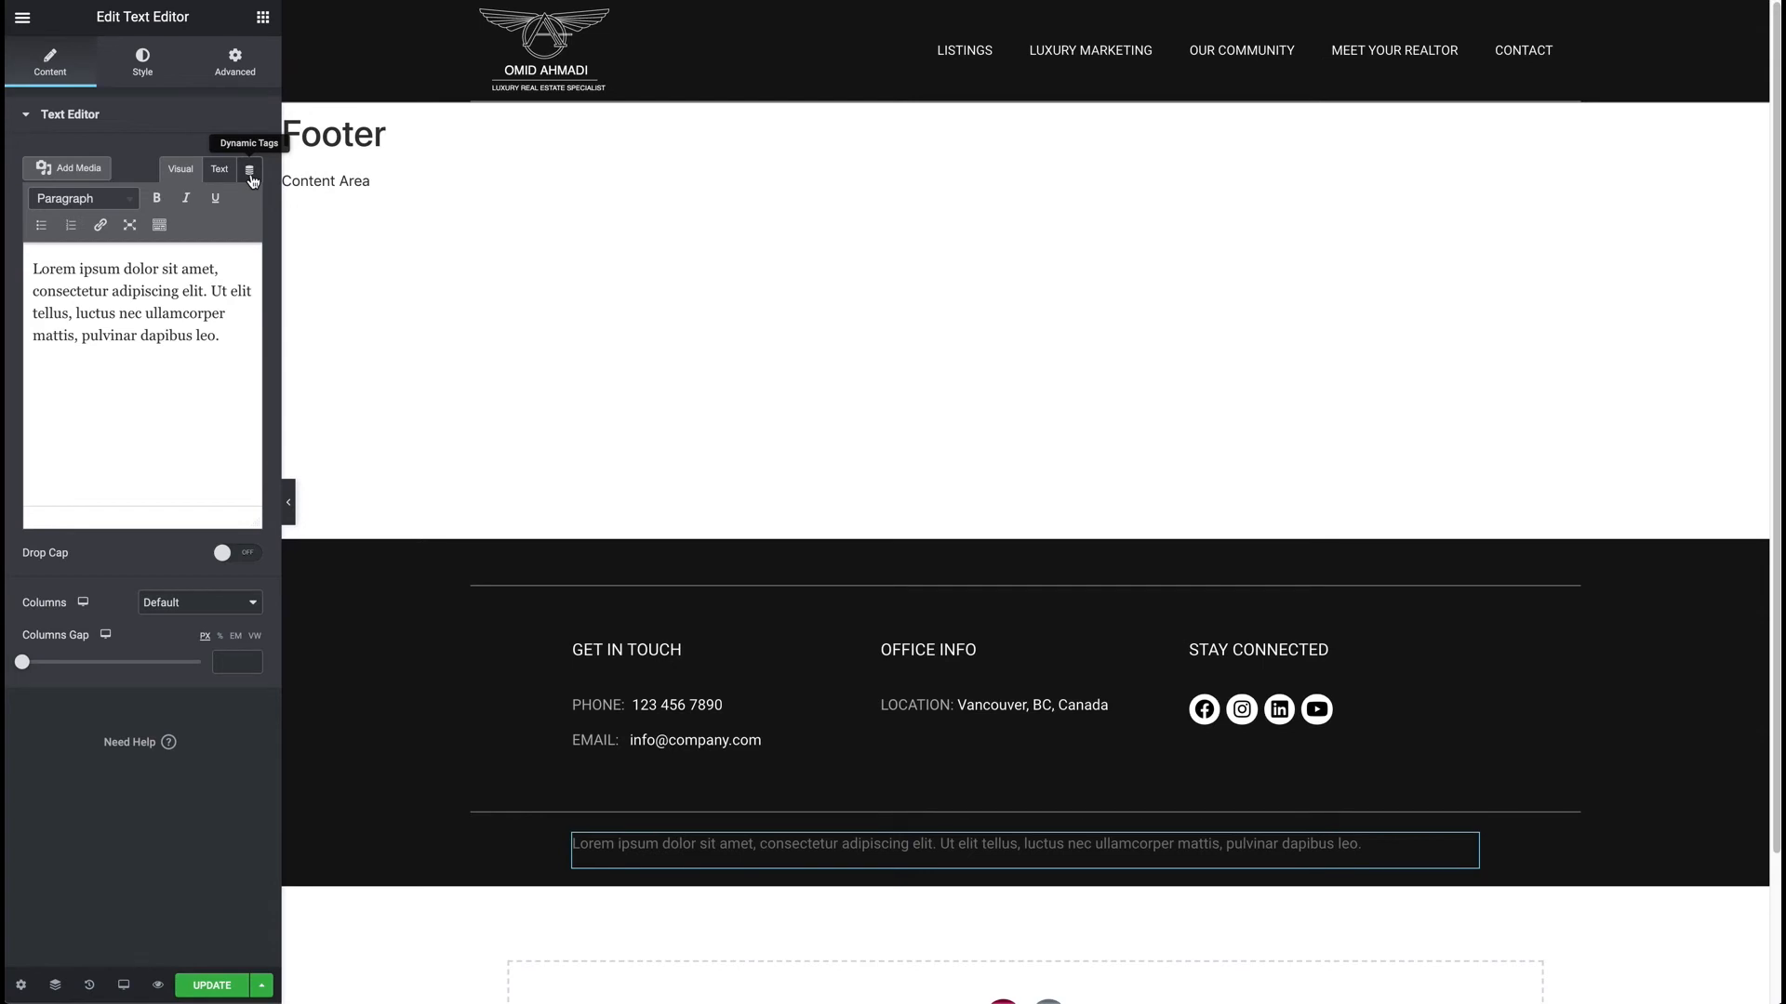
scroll(158, 390, down, 3)
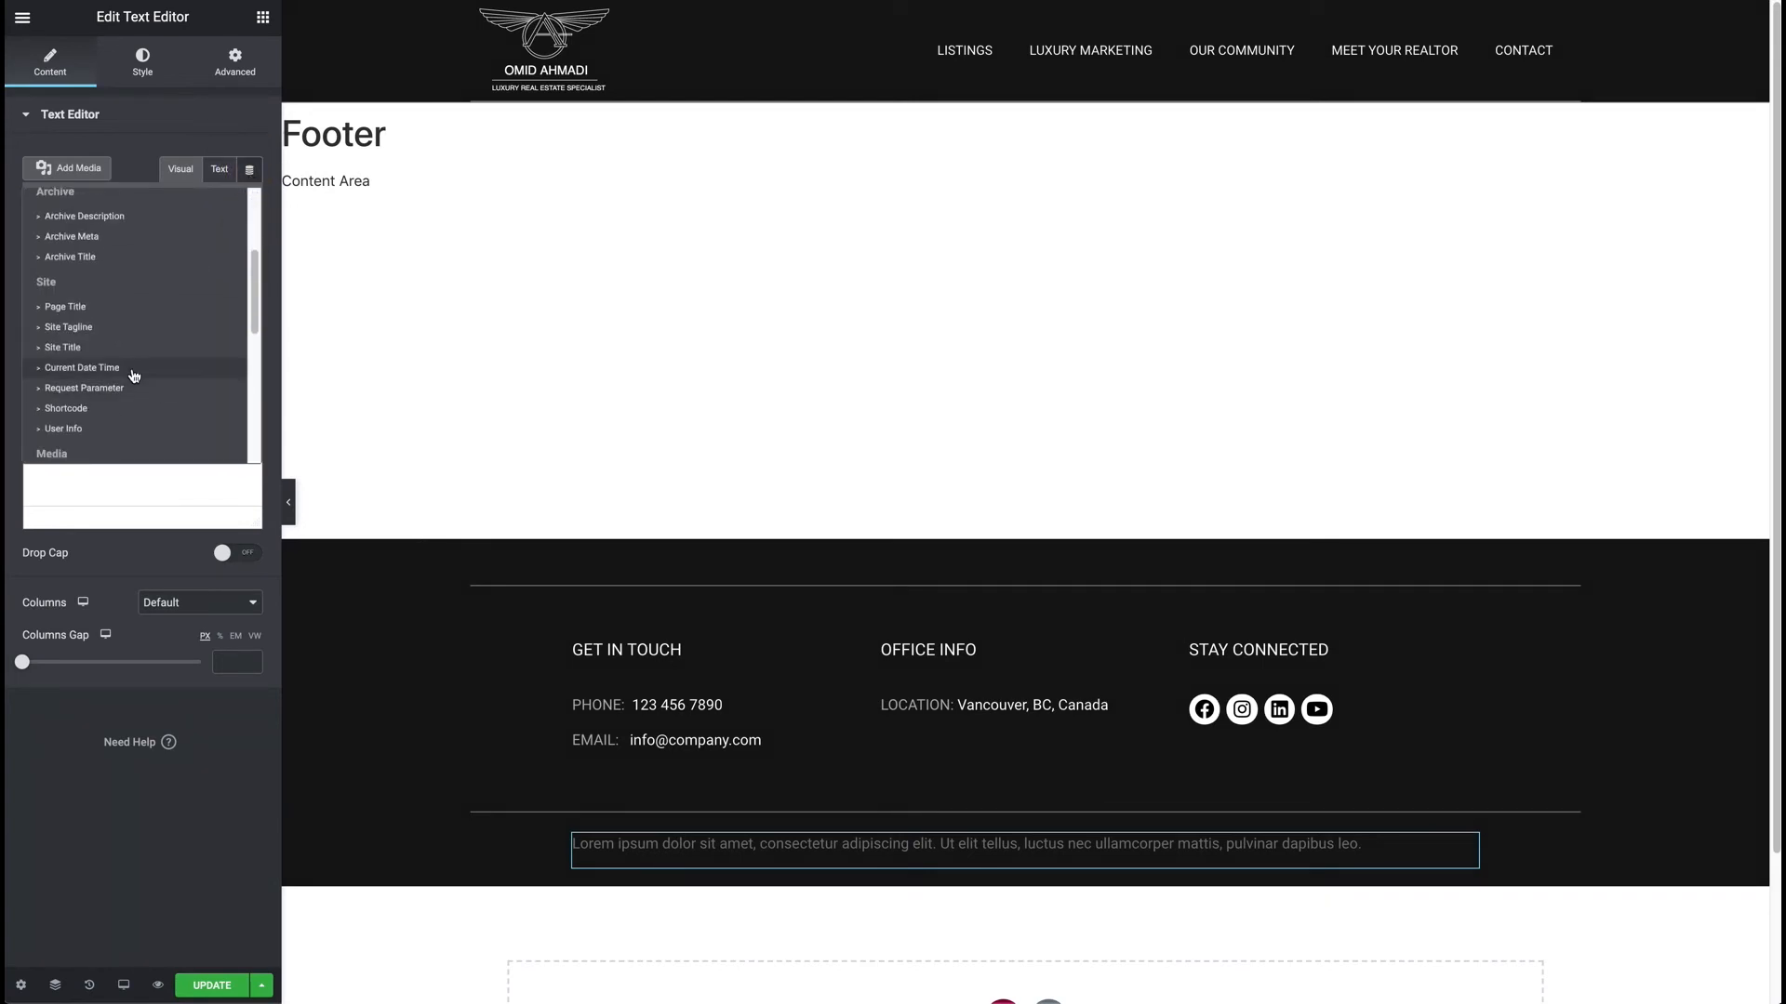
click(97, 369)
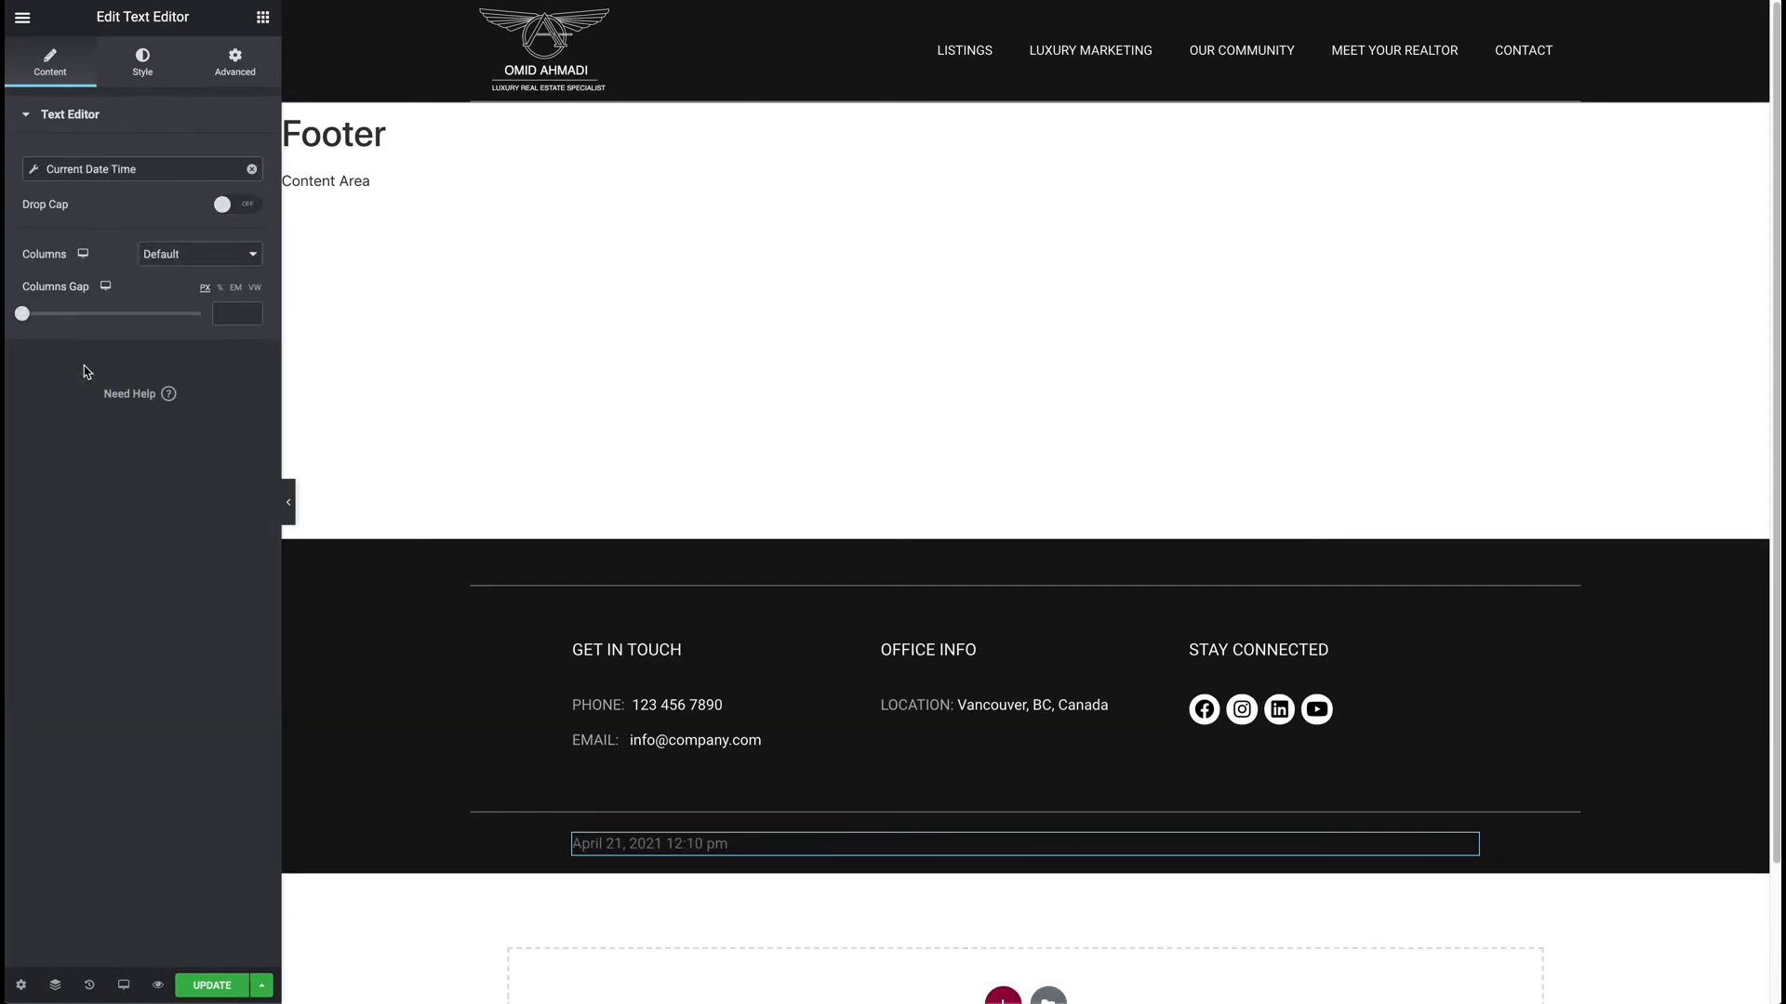
Set the Current Date Time format to Custom with format string Y.
click(34, 173)
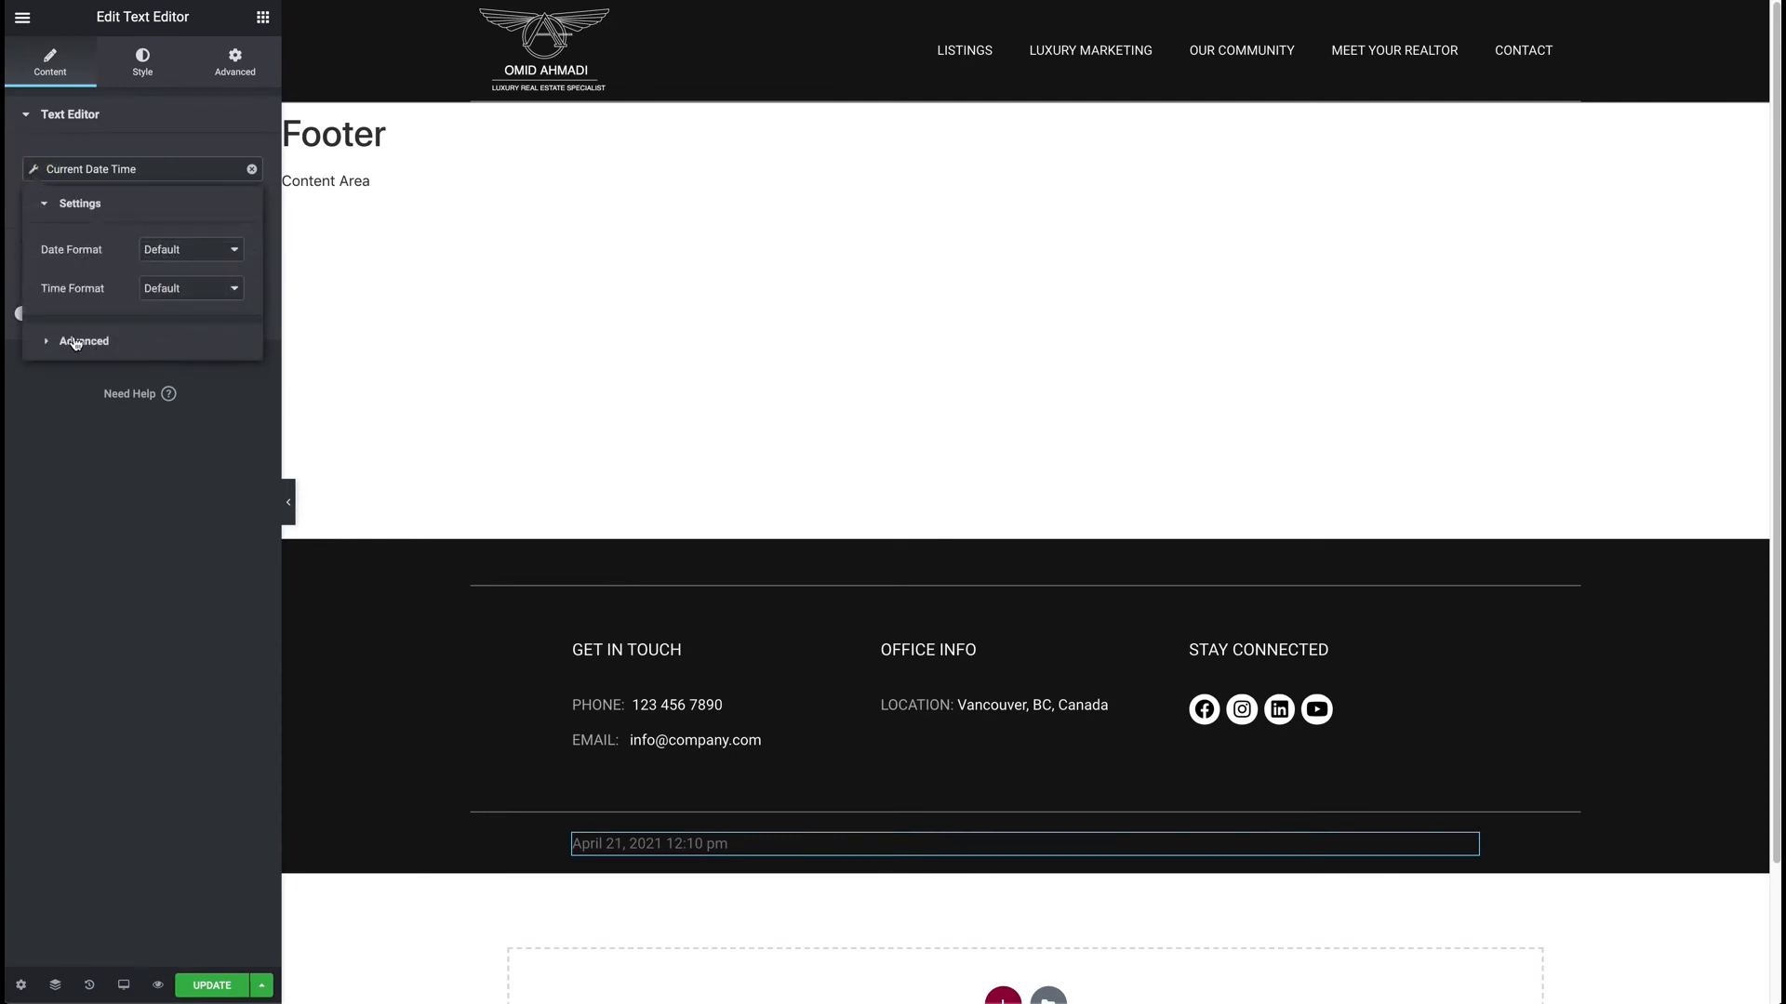
click(203, 262)
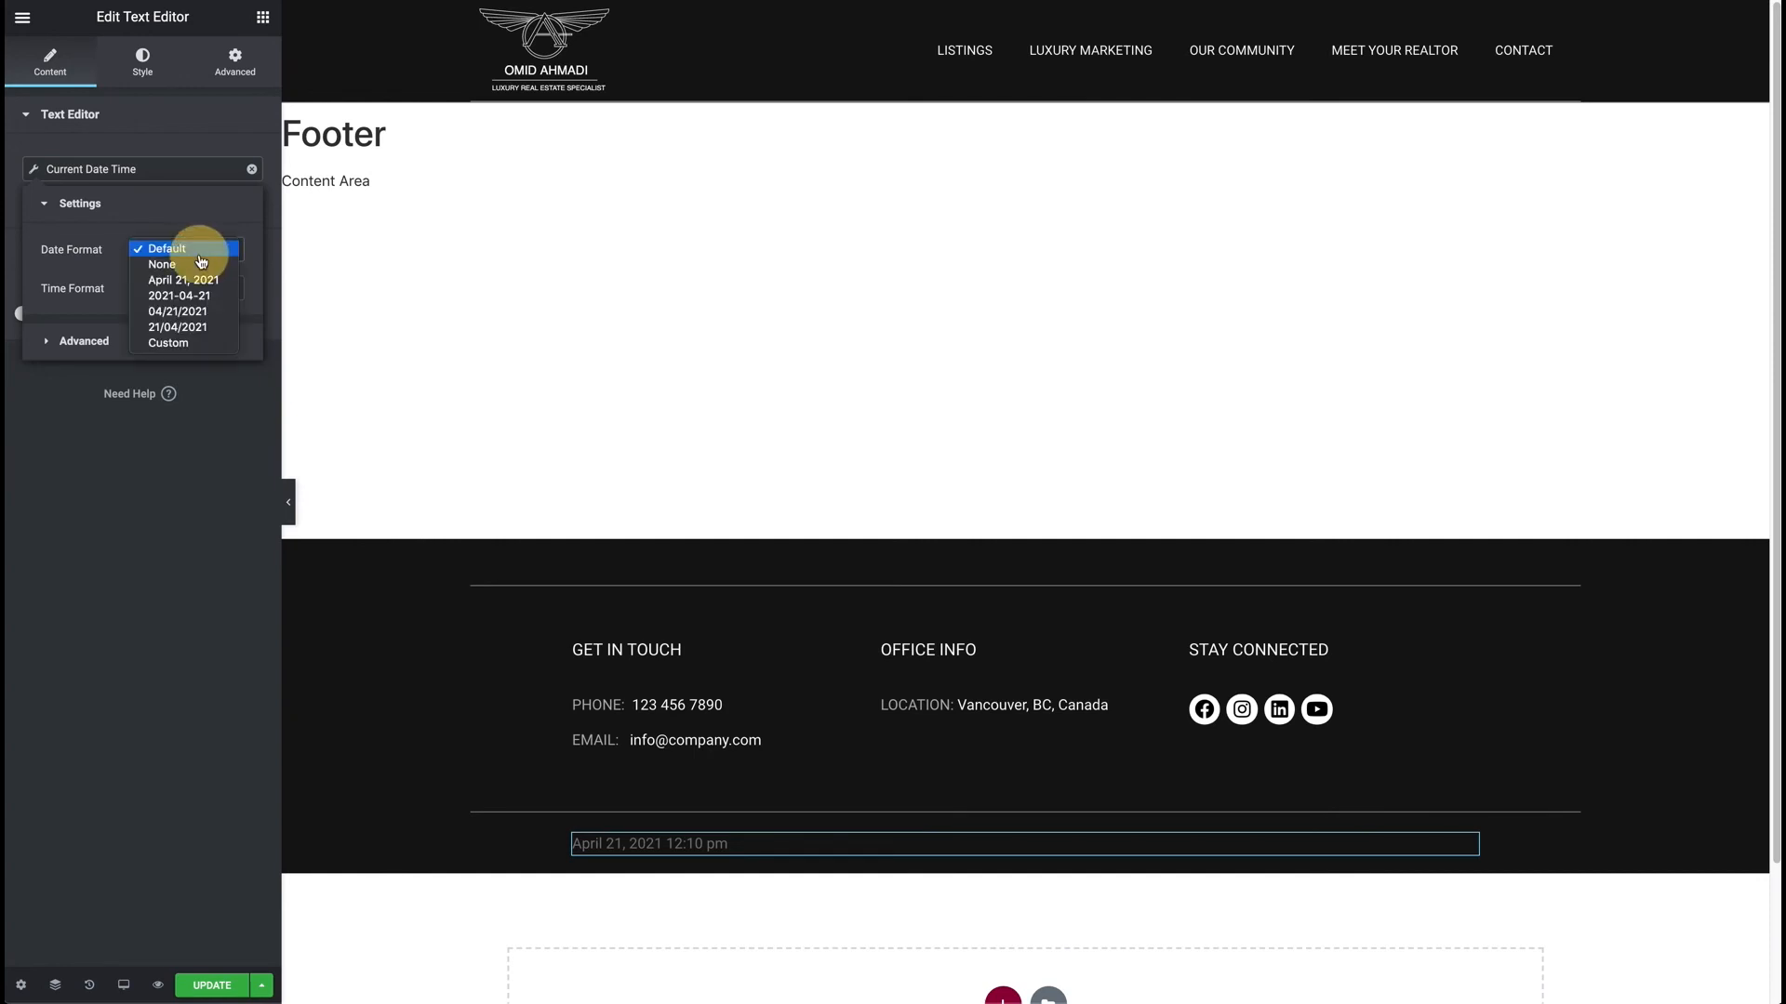
click(169, 343)
drag(210, 287, 136, 289)
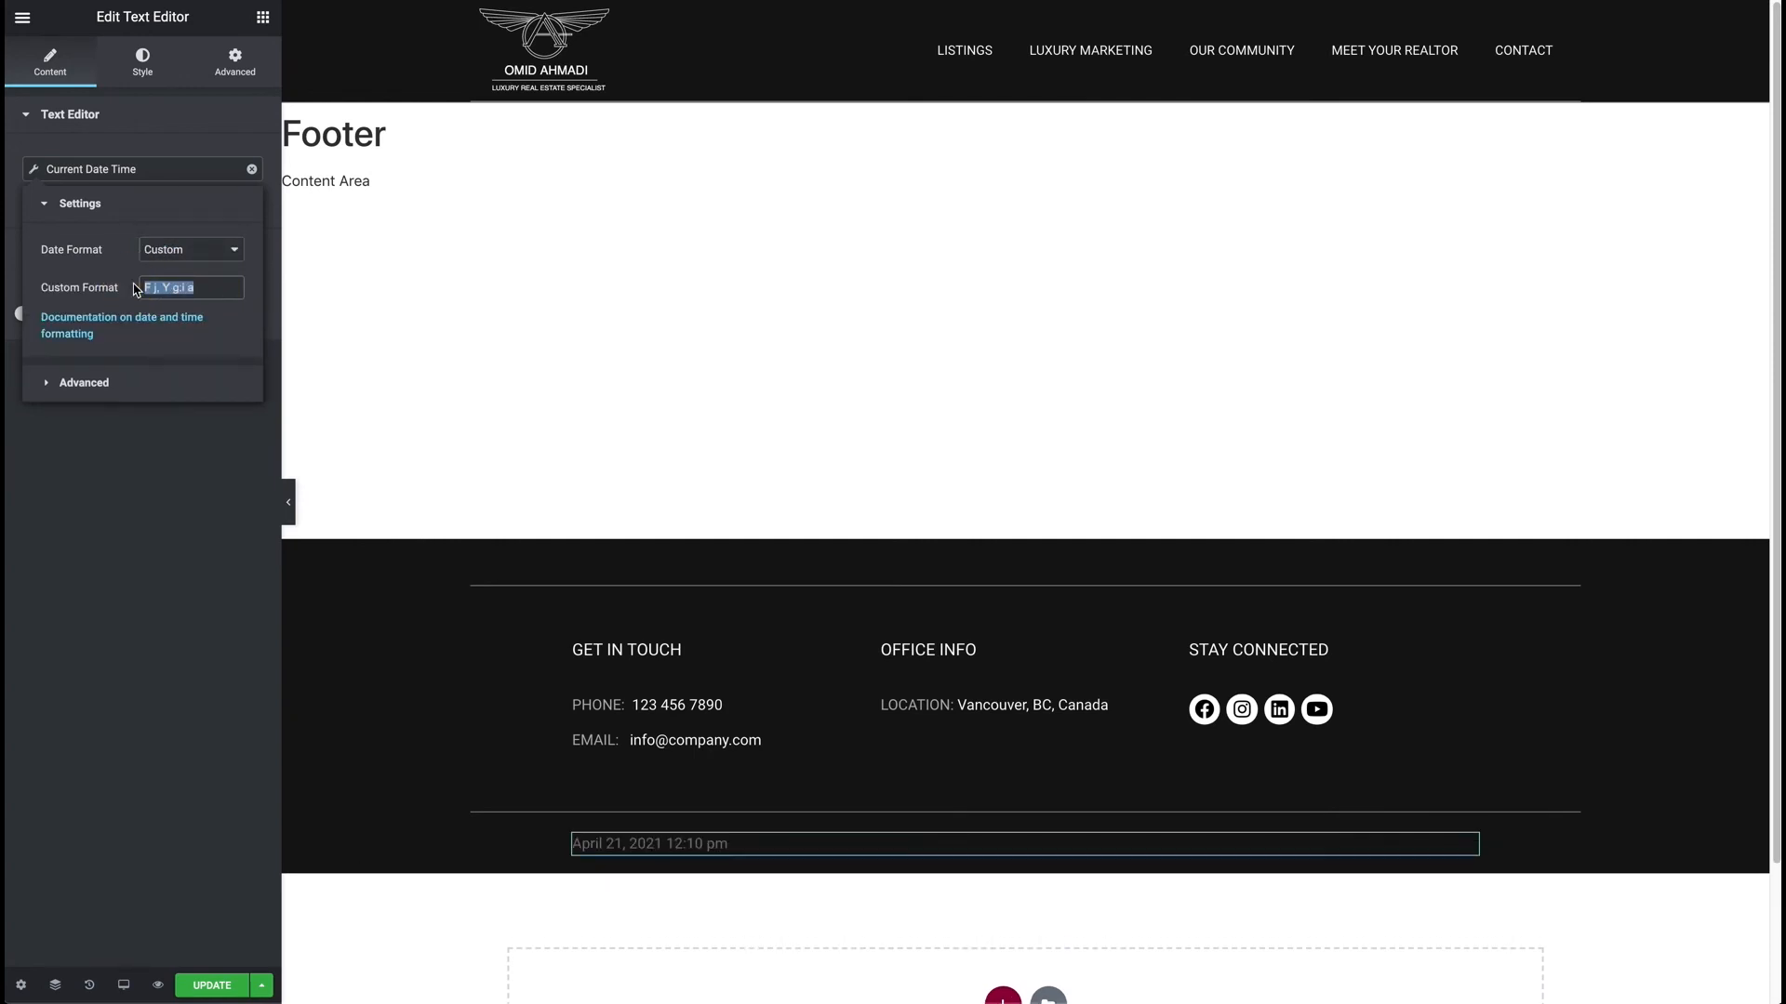
text(Y)
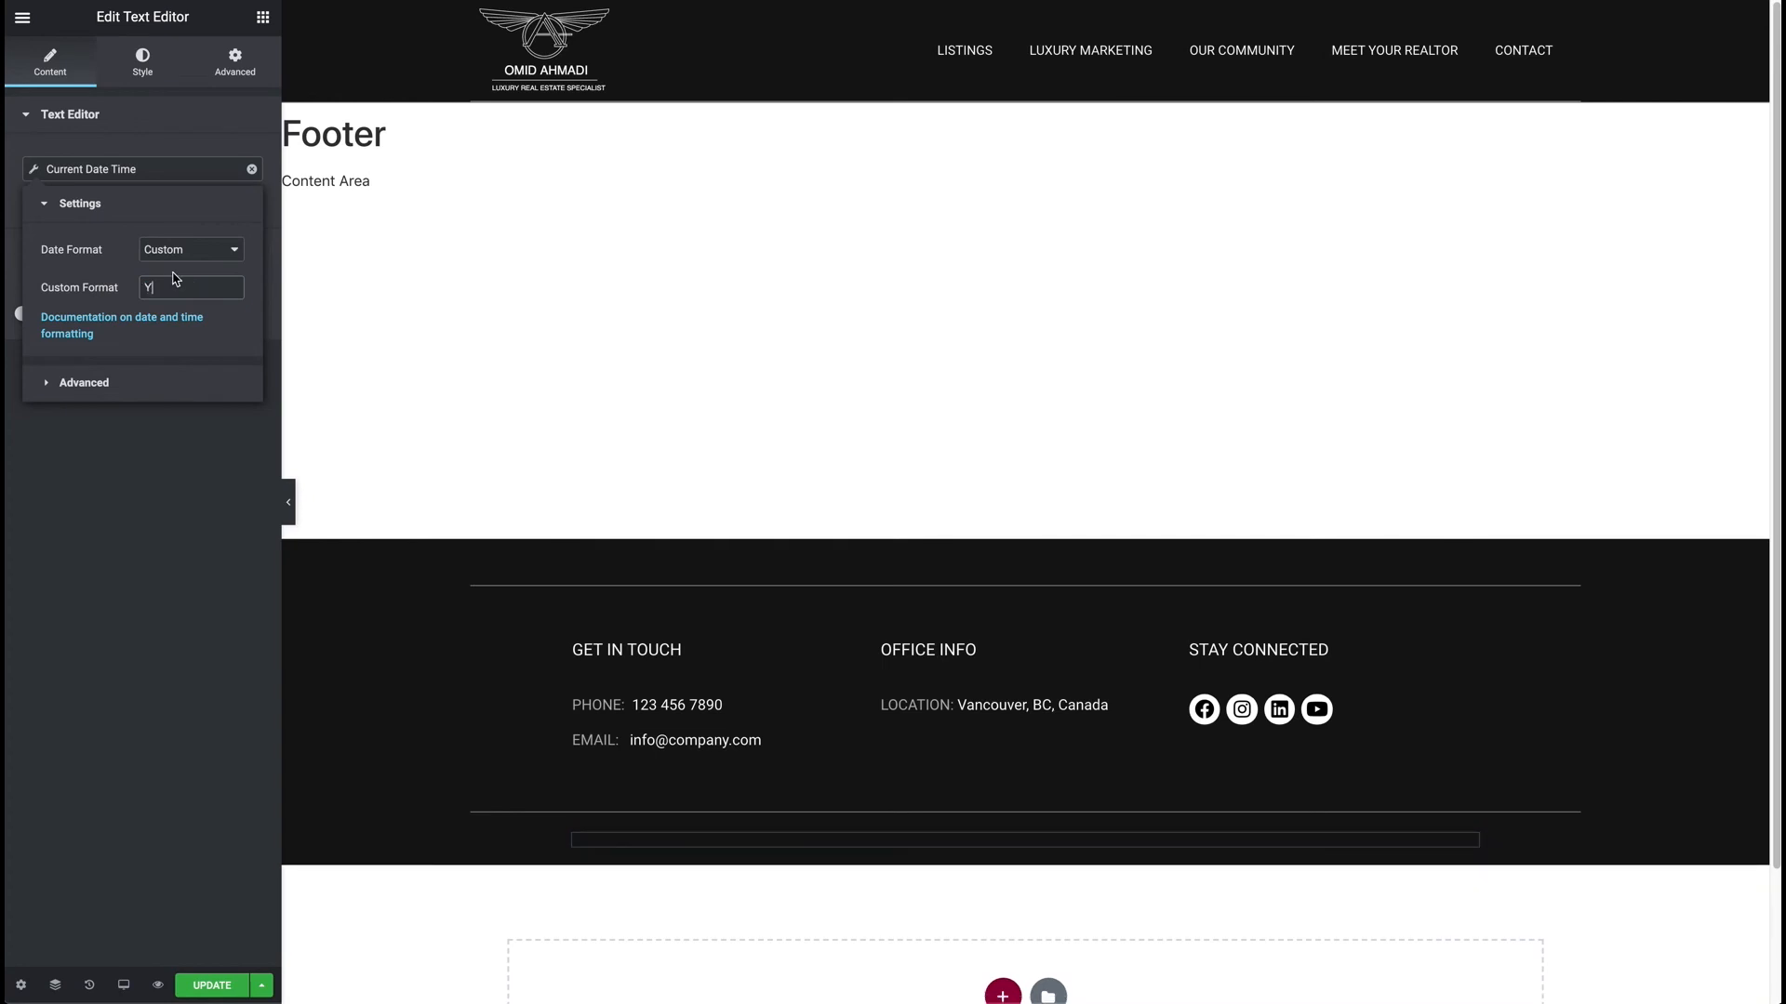
Add 'Copyright ©' before the year and the owner's name plus 'All Rights Reserved.' after it.
click(50, 385)
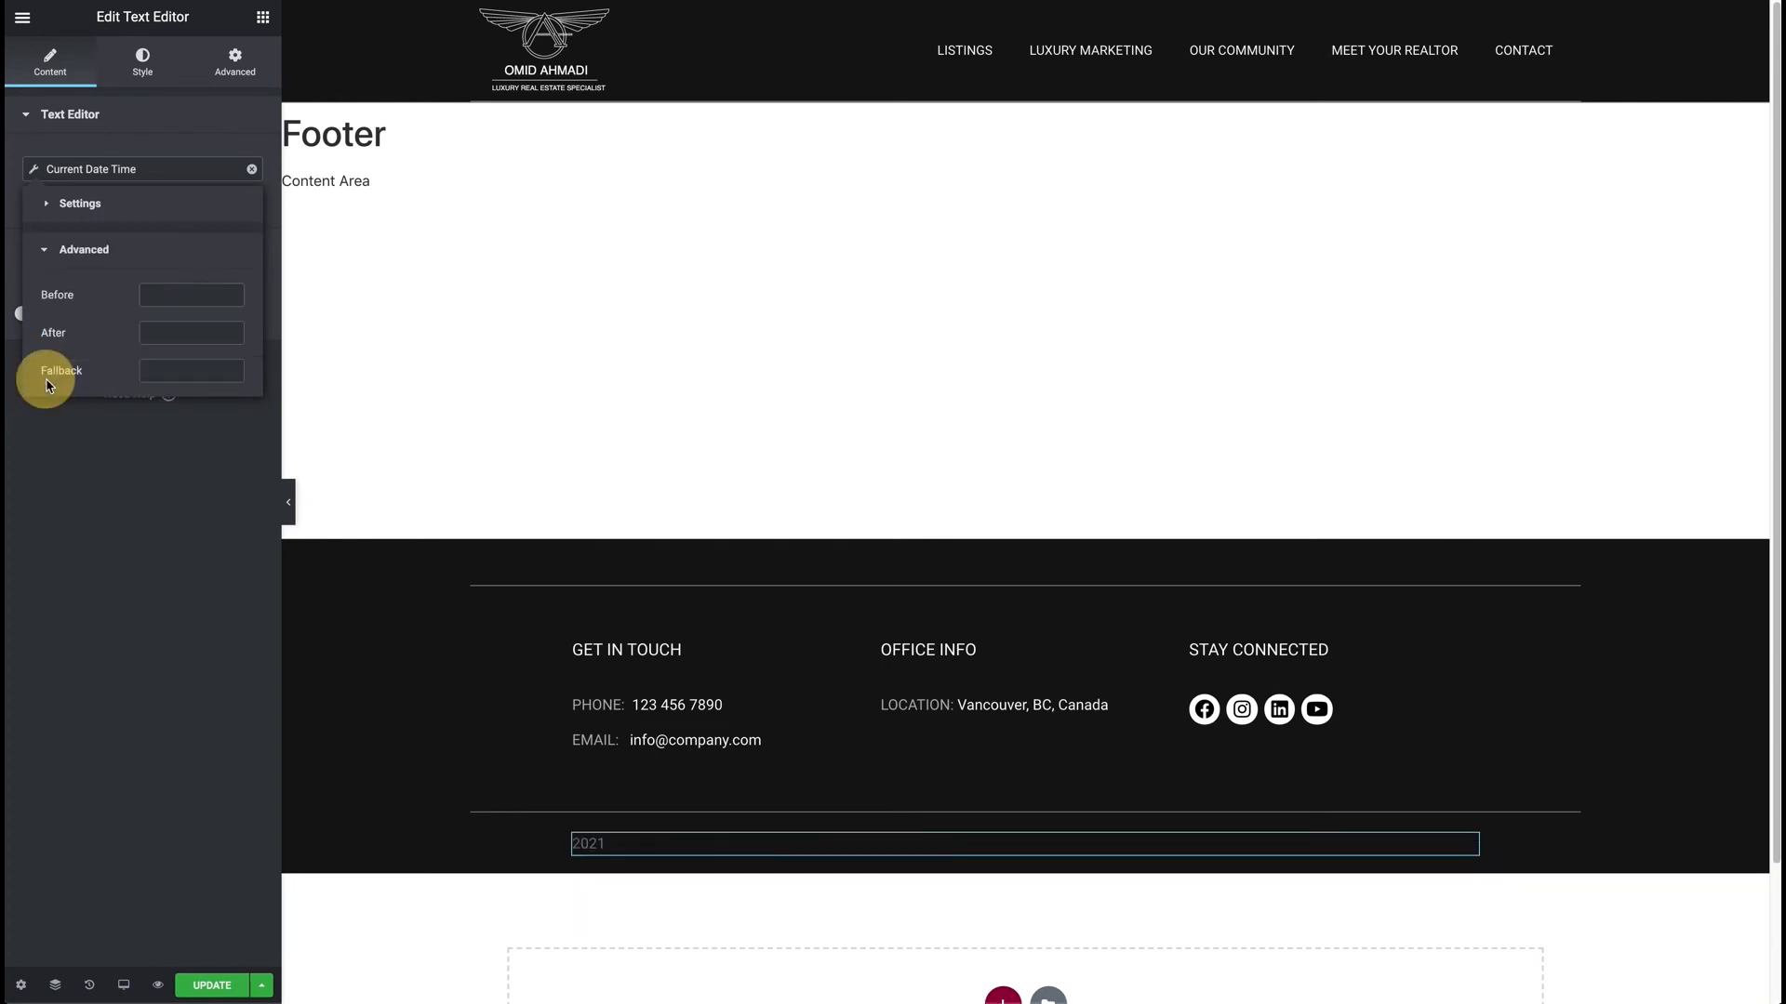
click(176, 299)
click(152, 294)
text(Copyright ©)
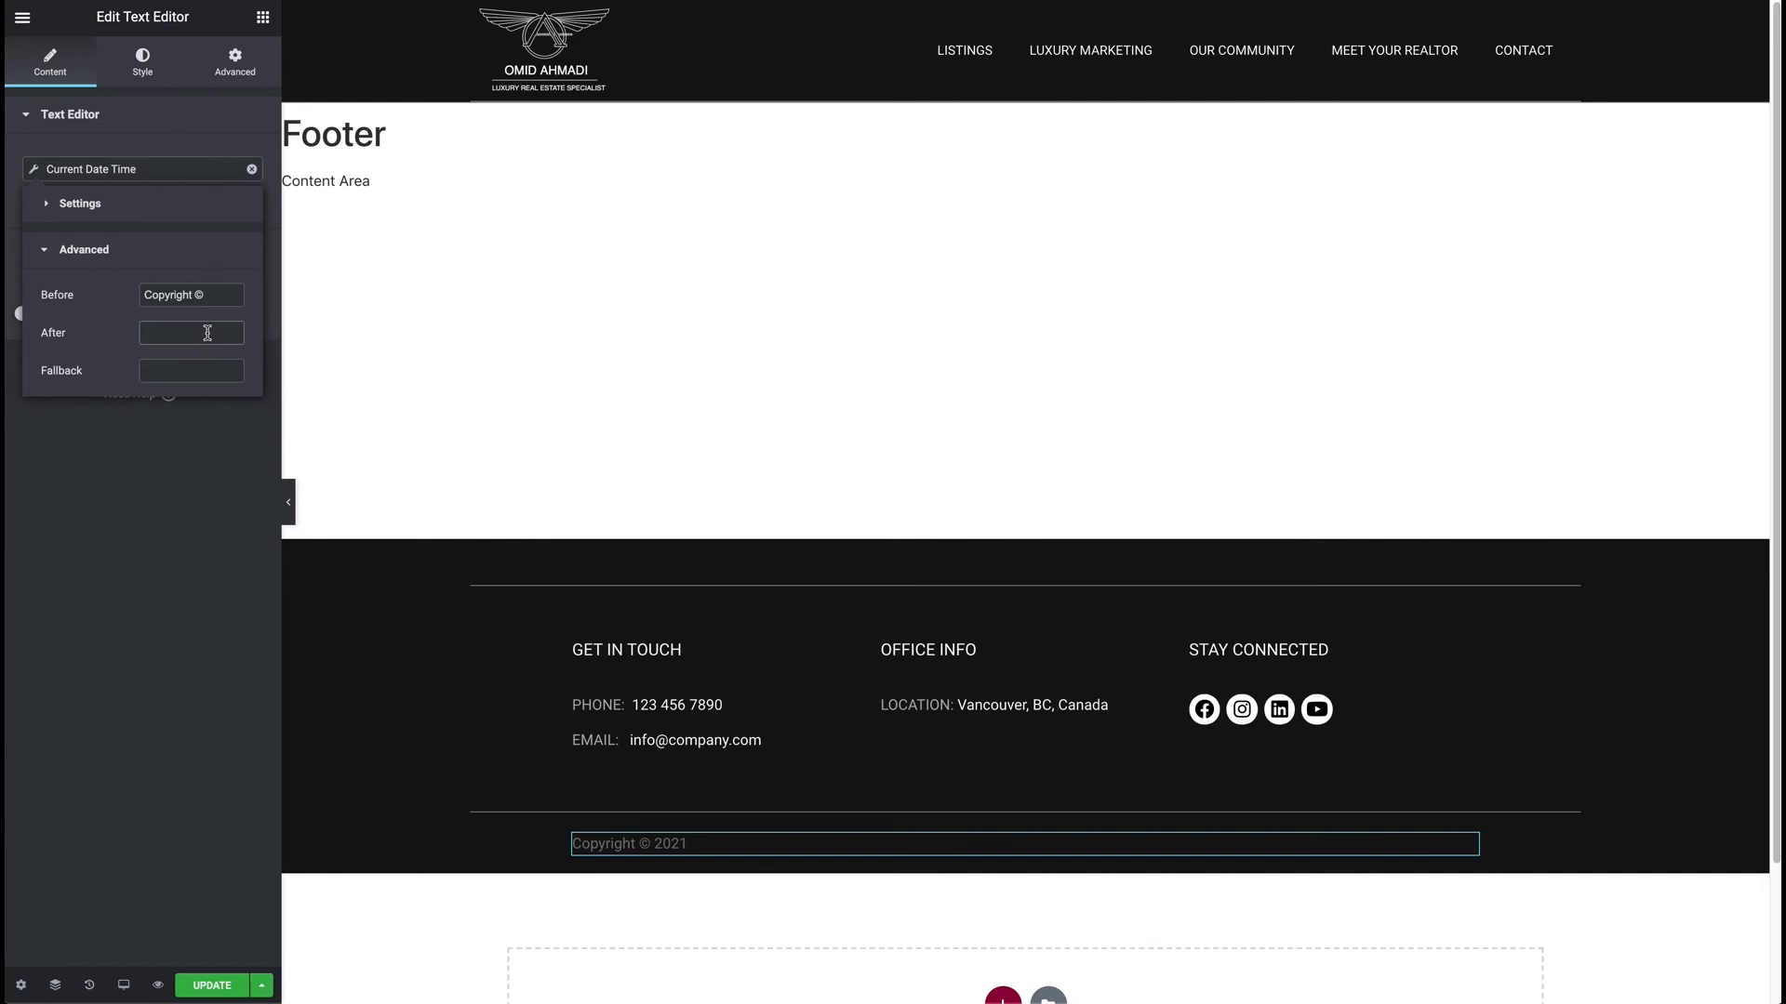
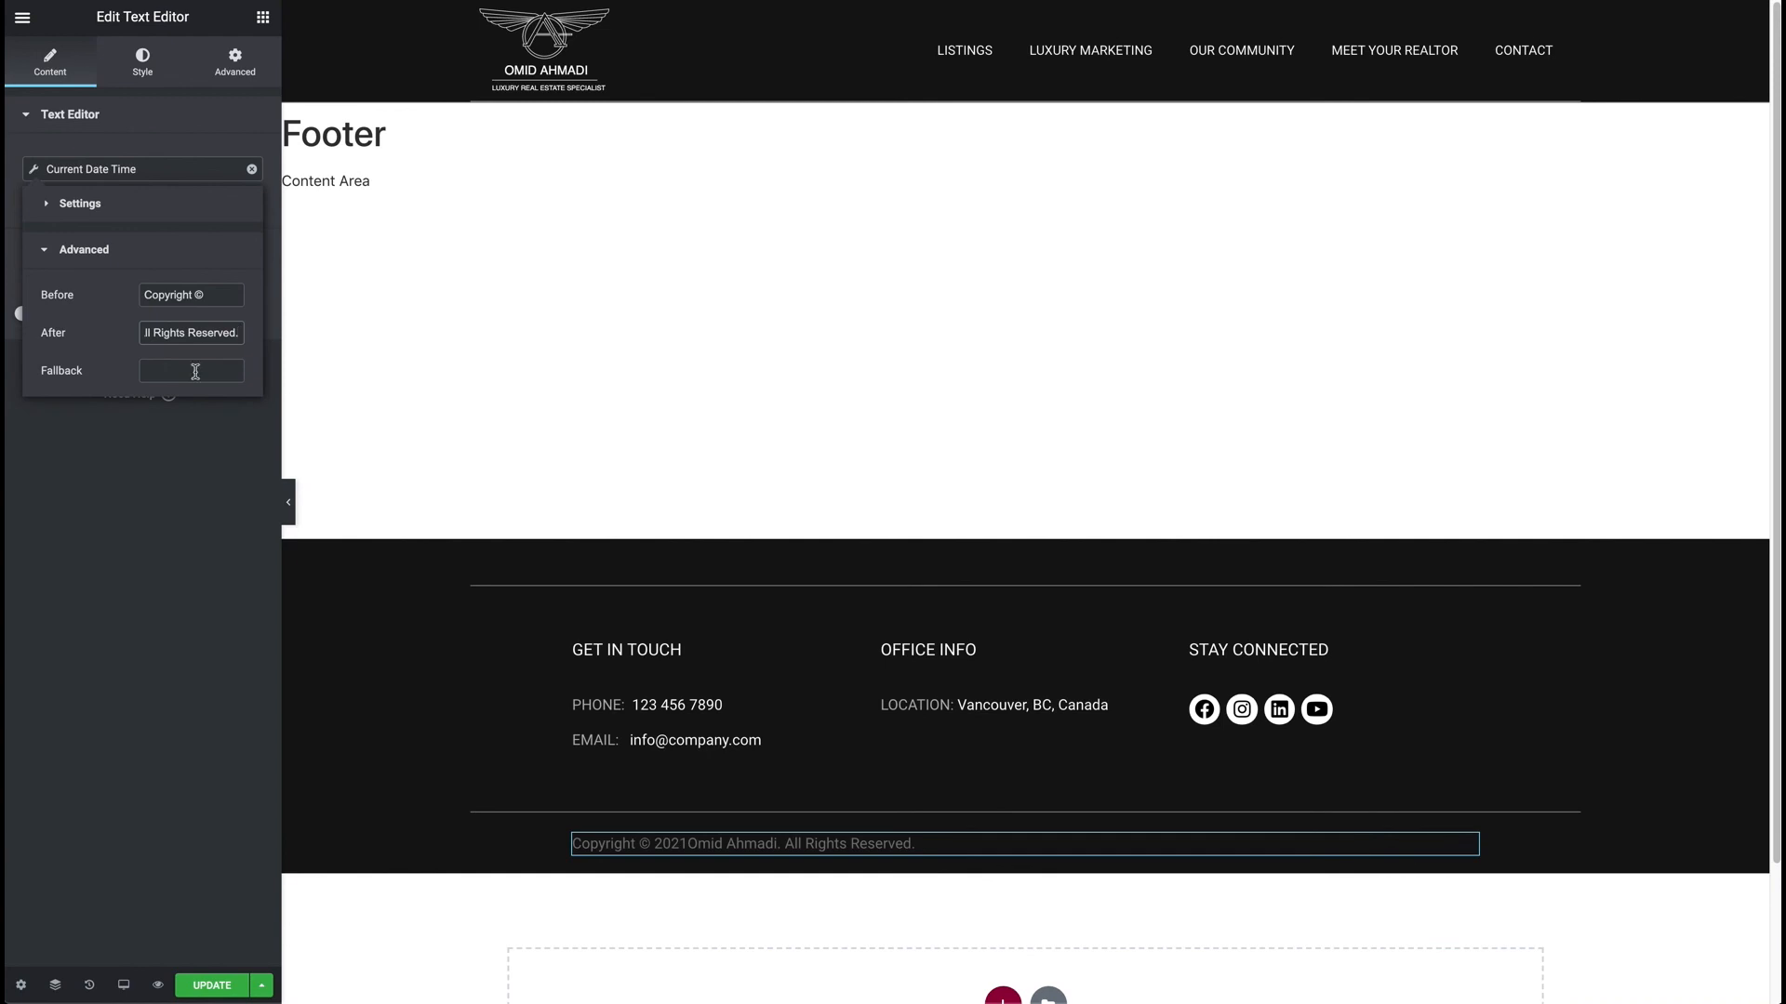
drag(163, 330, 139, 331)
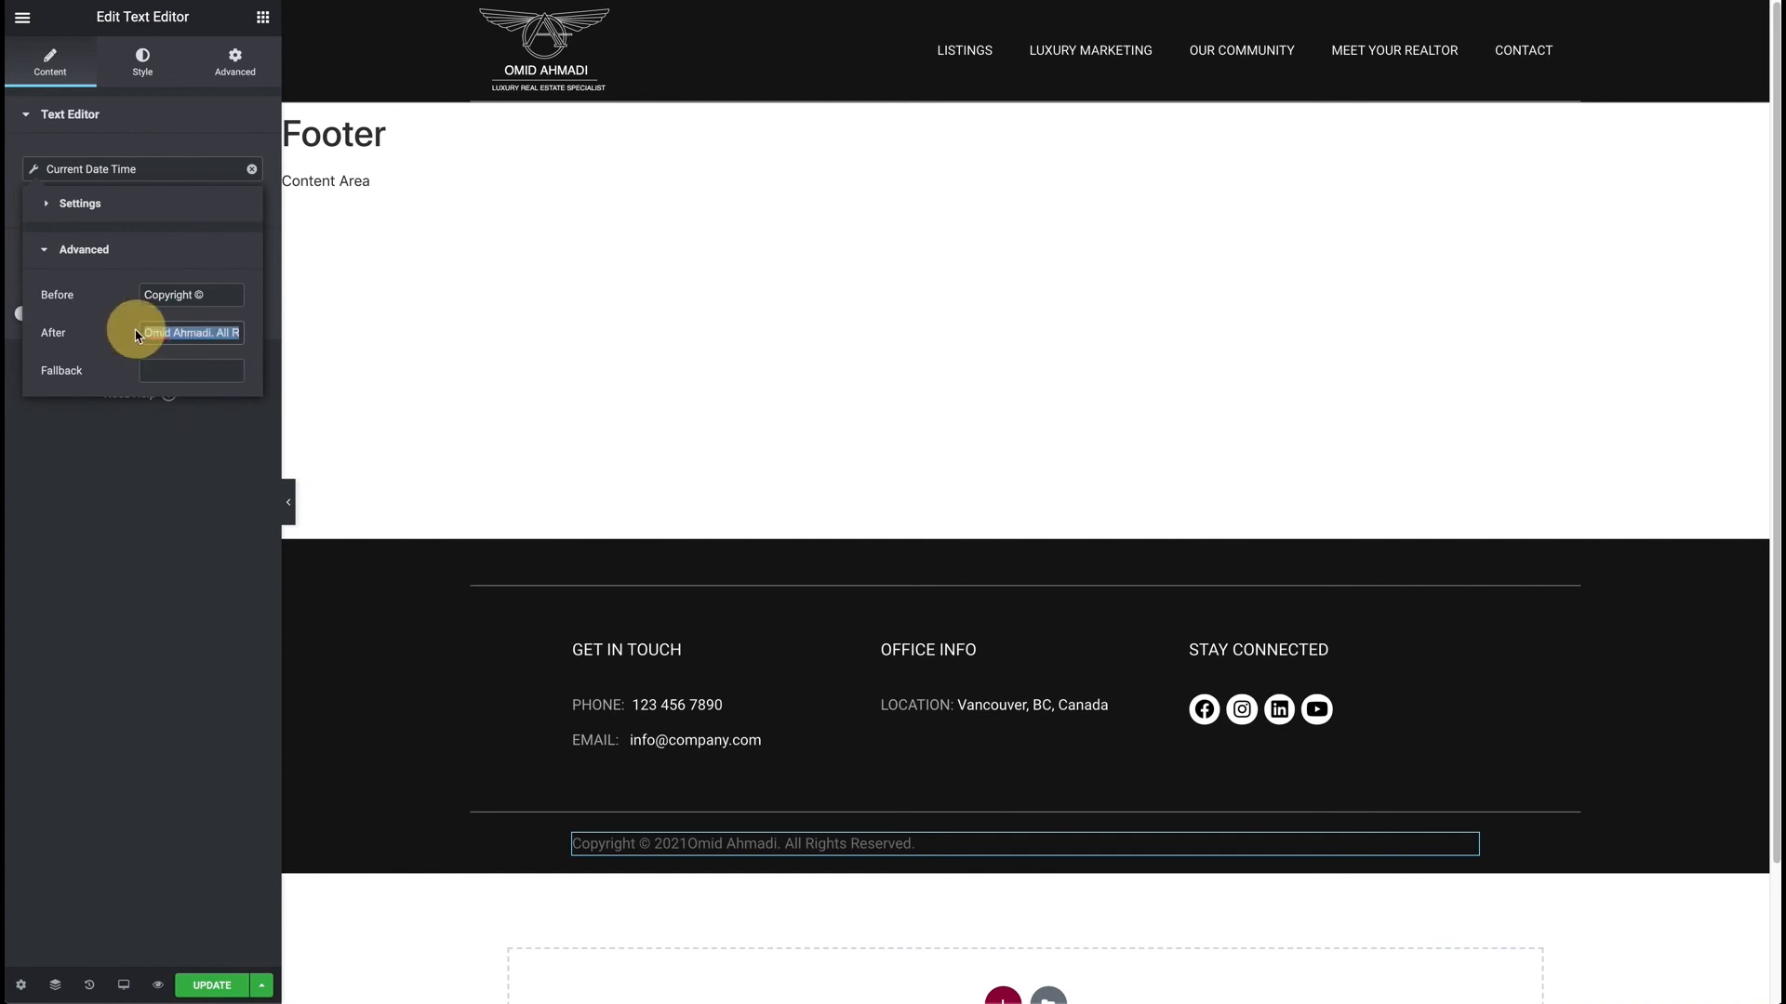
click(142, 333)
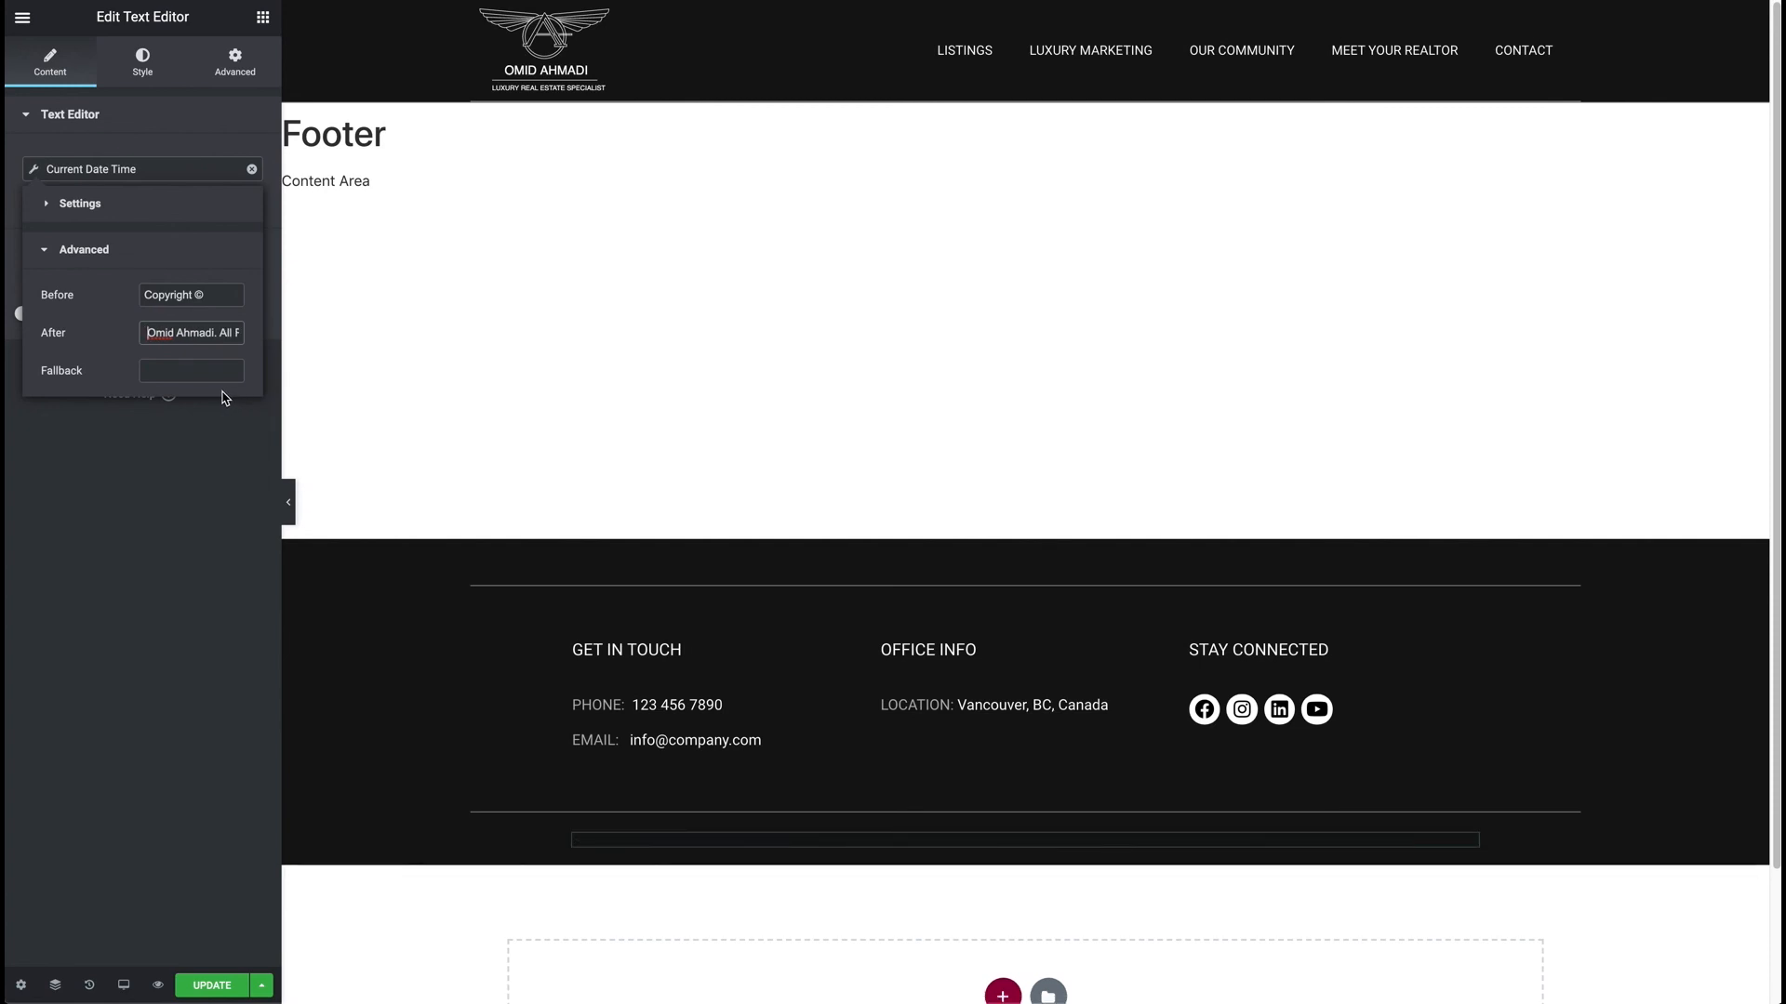
Centre the copyright line, colour it semi-transparent white, and update the Footer template.
click(142, 63)
click(201, 163)
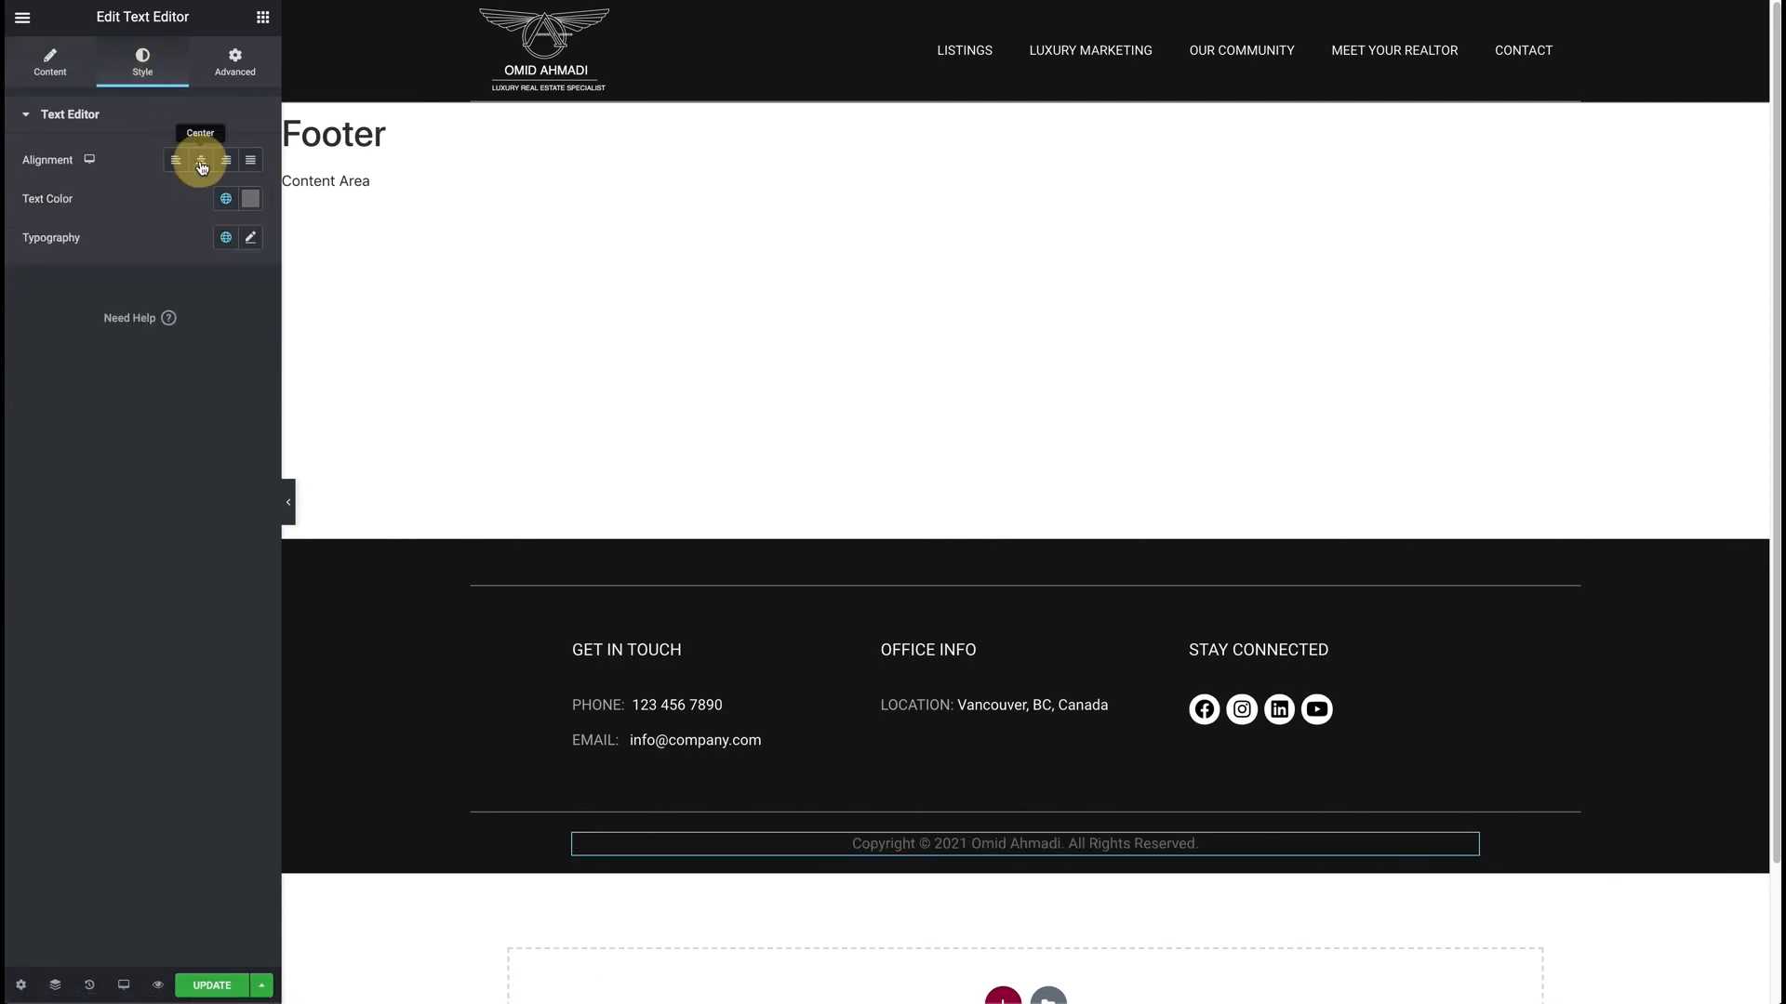
click(250, 198)
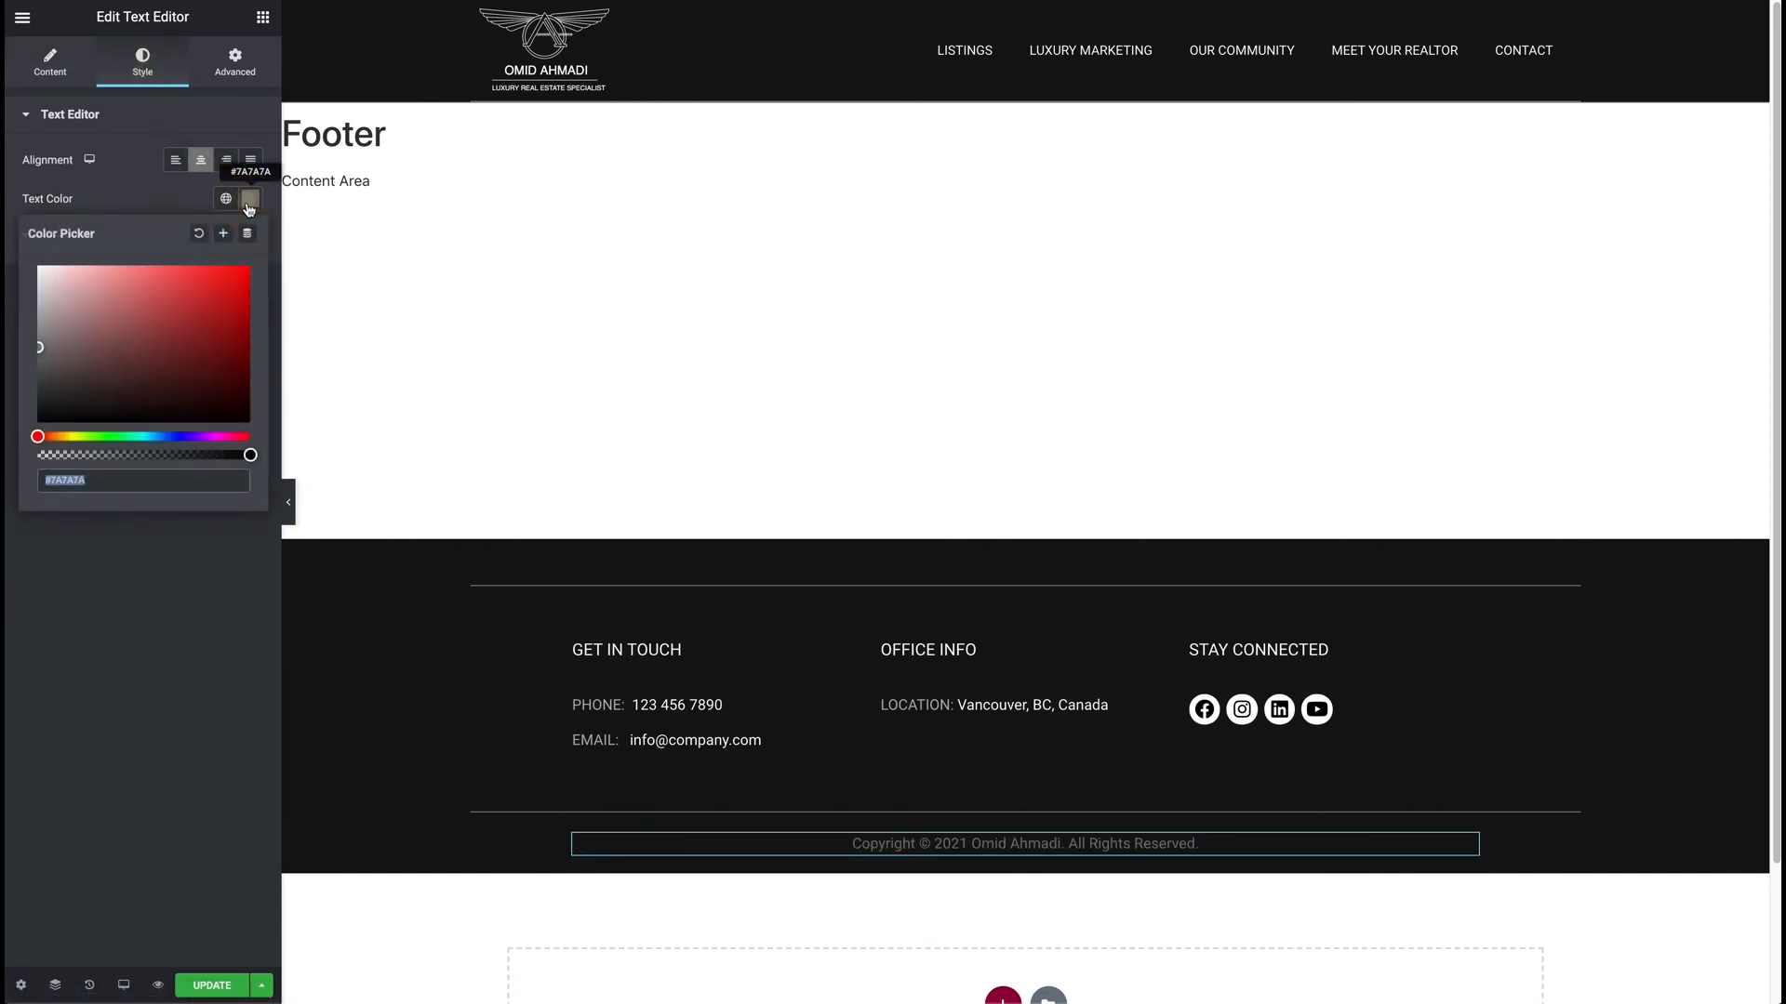
click(33, 290)
drag(33, 289, 21, 244)
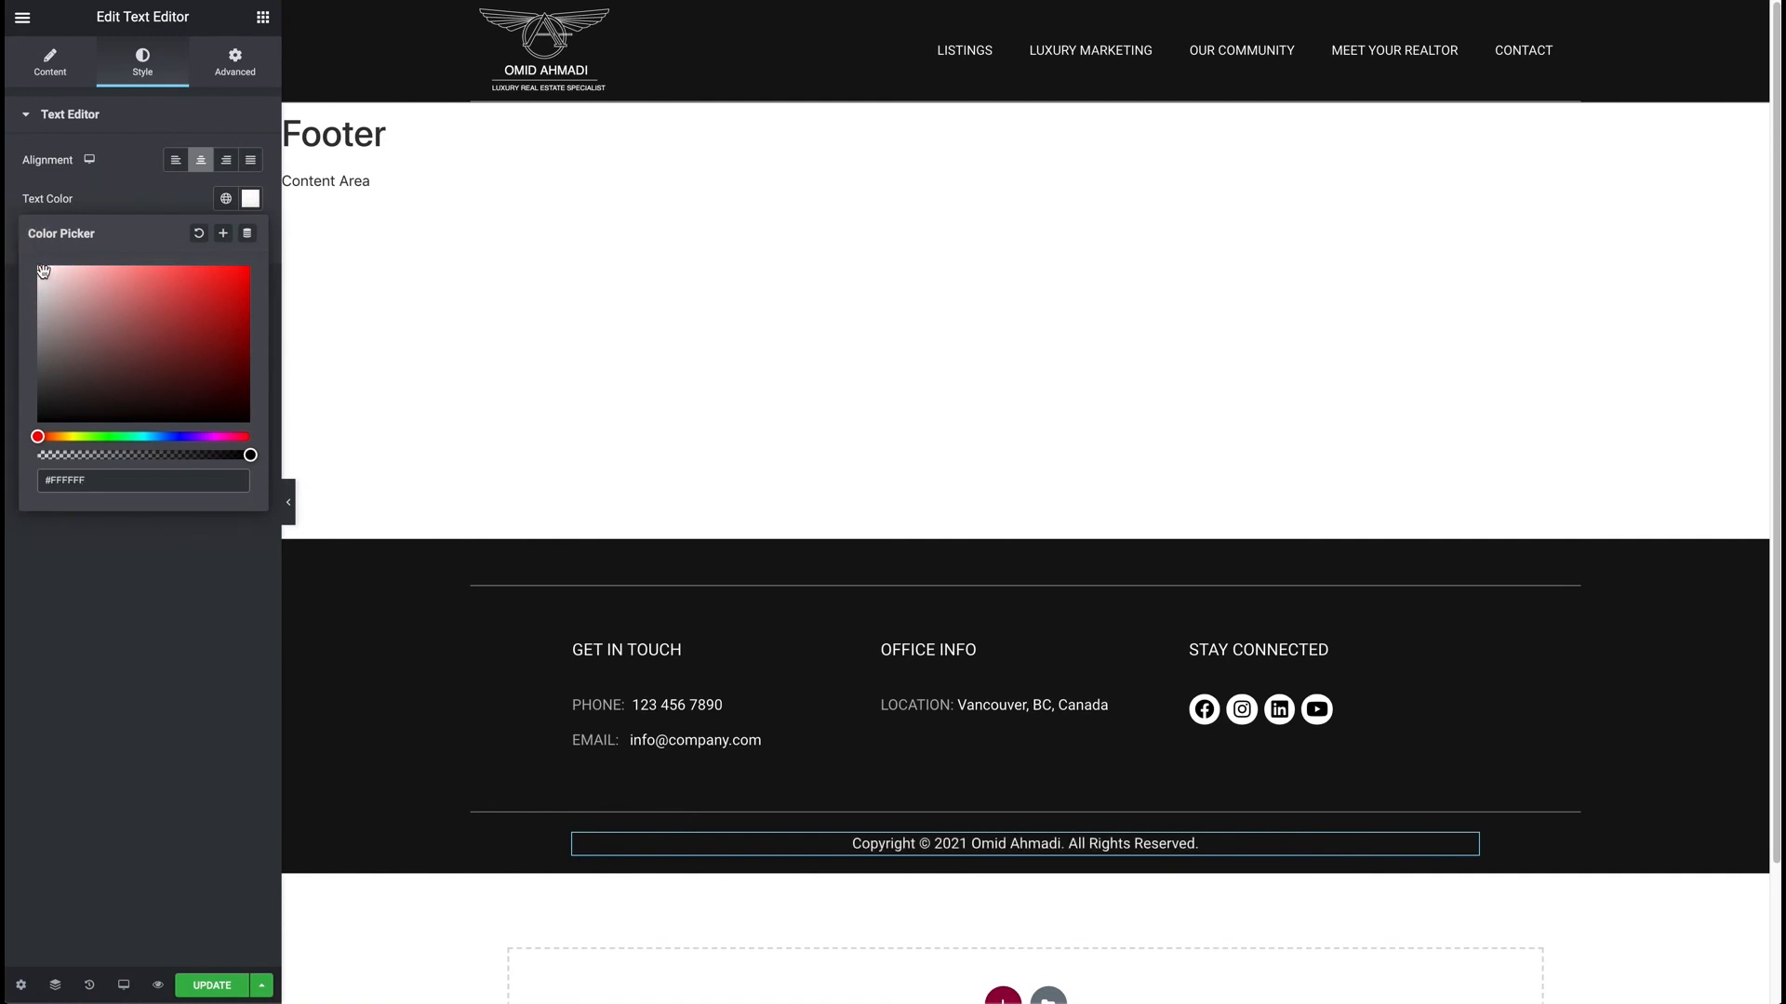
drag(250, 455, 195, 450)
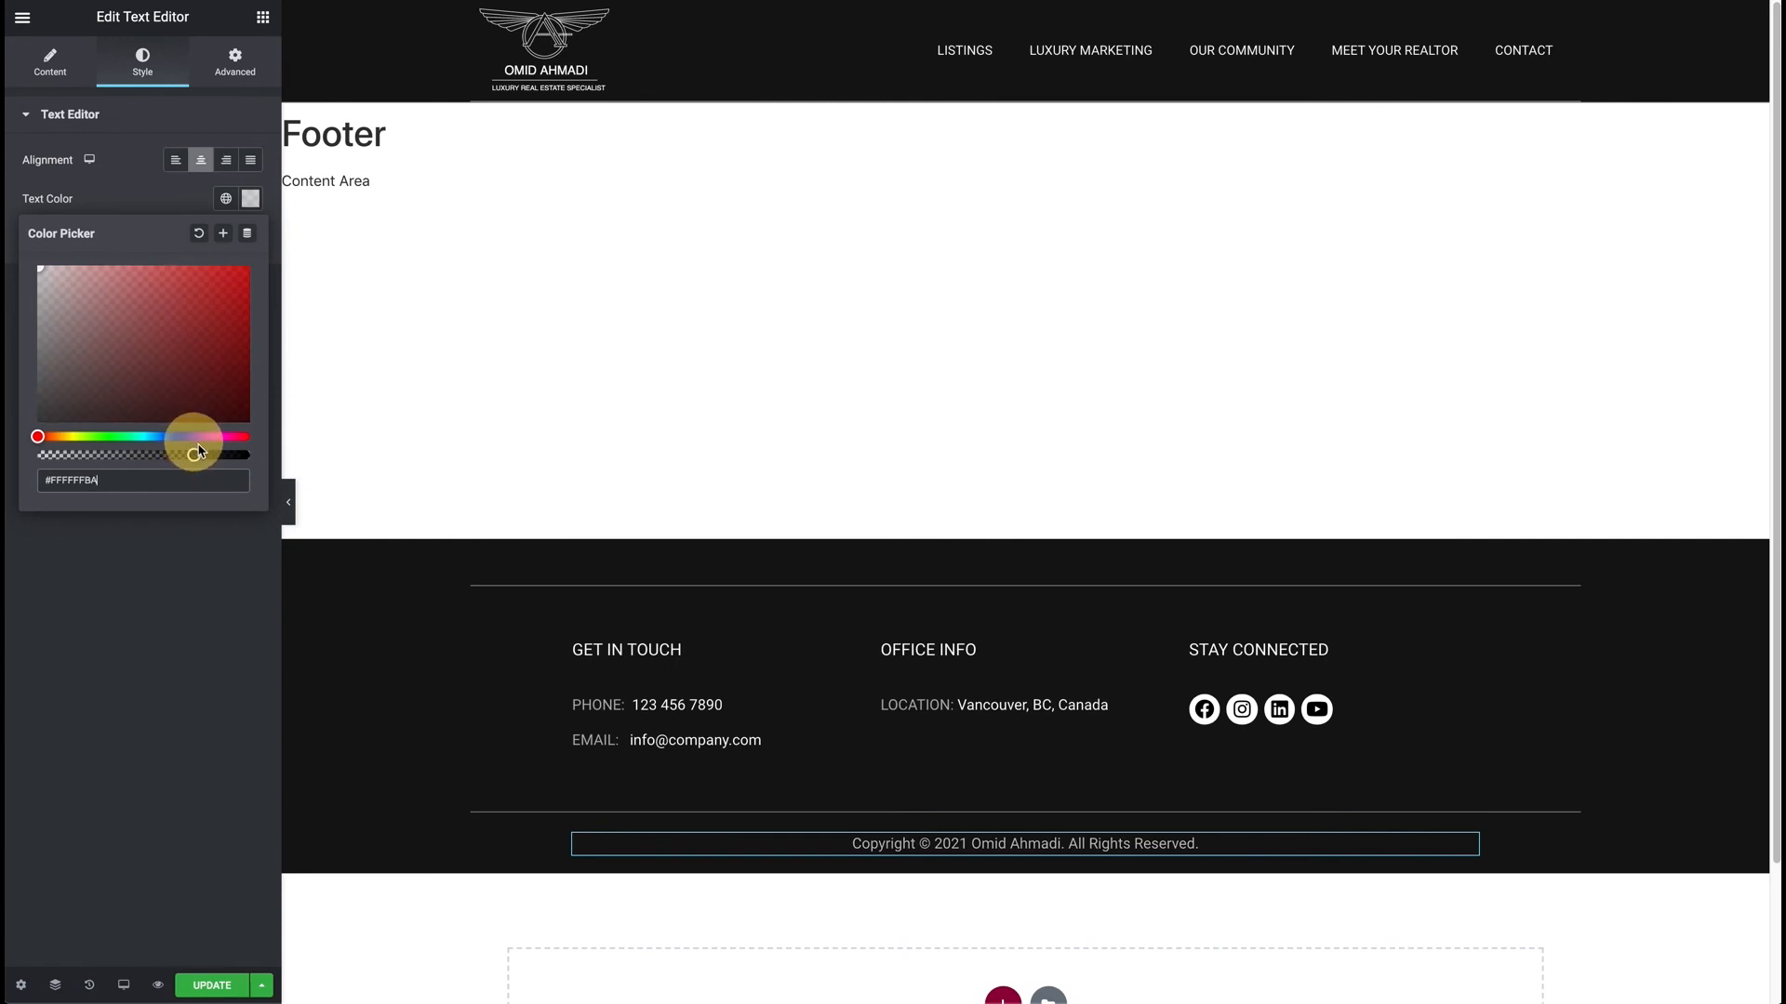
click(212, 989)
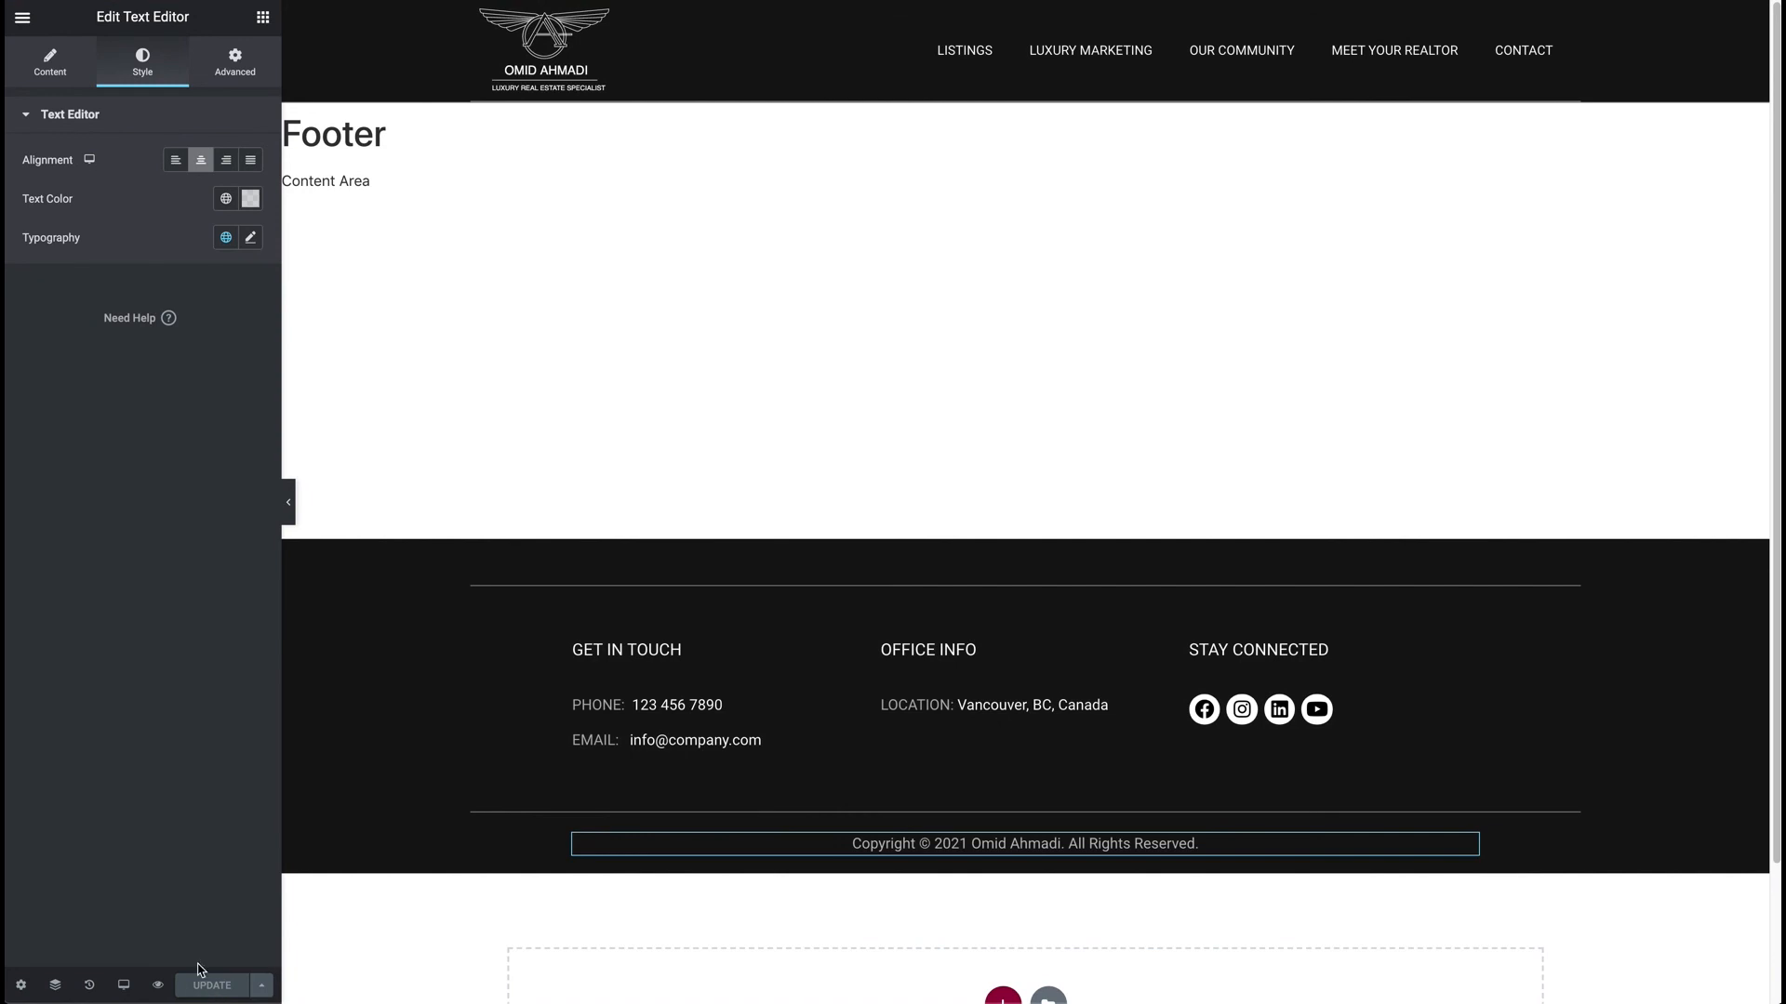
click(22, 17)
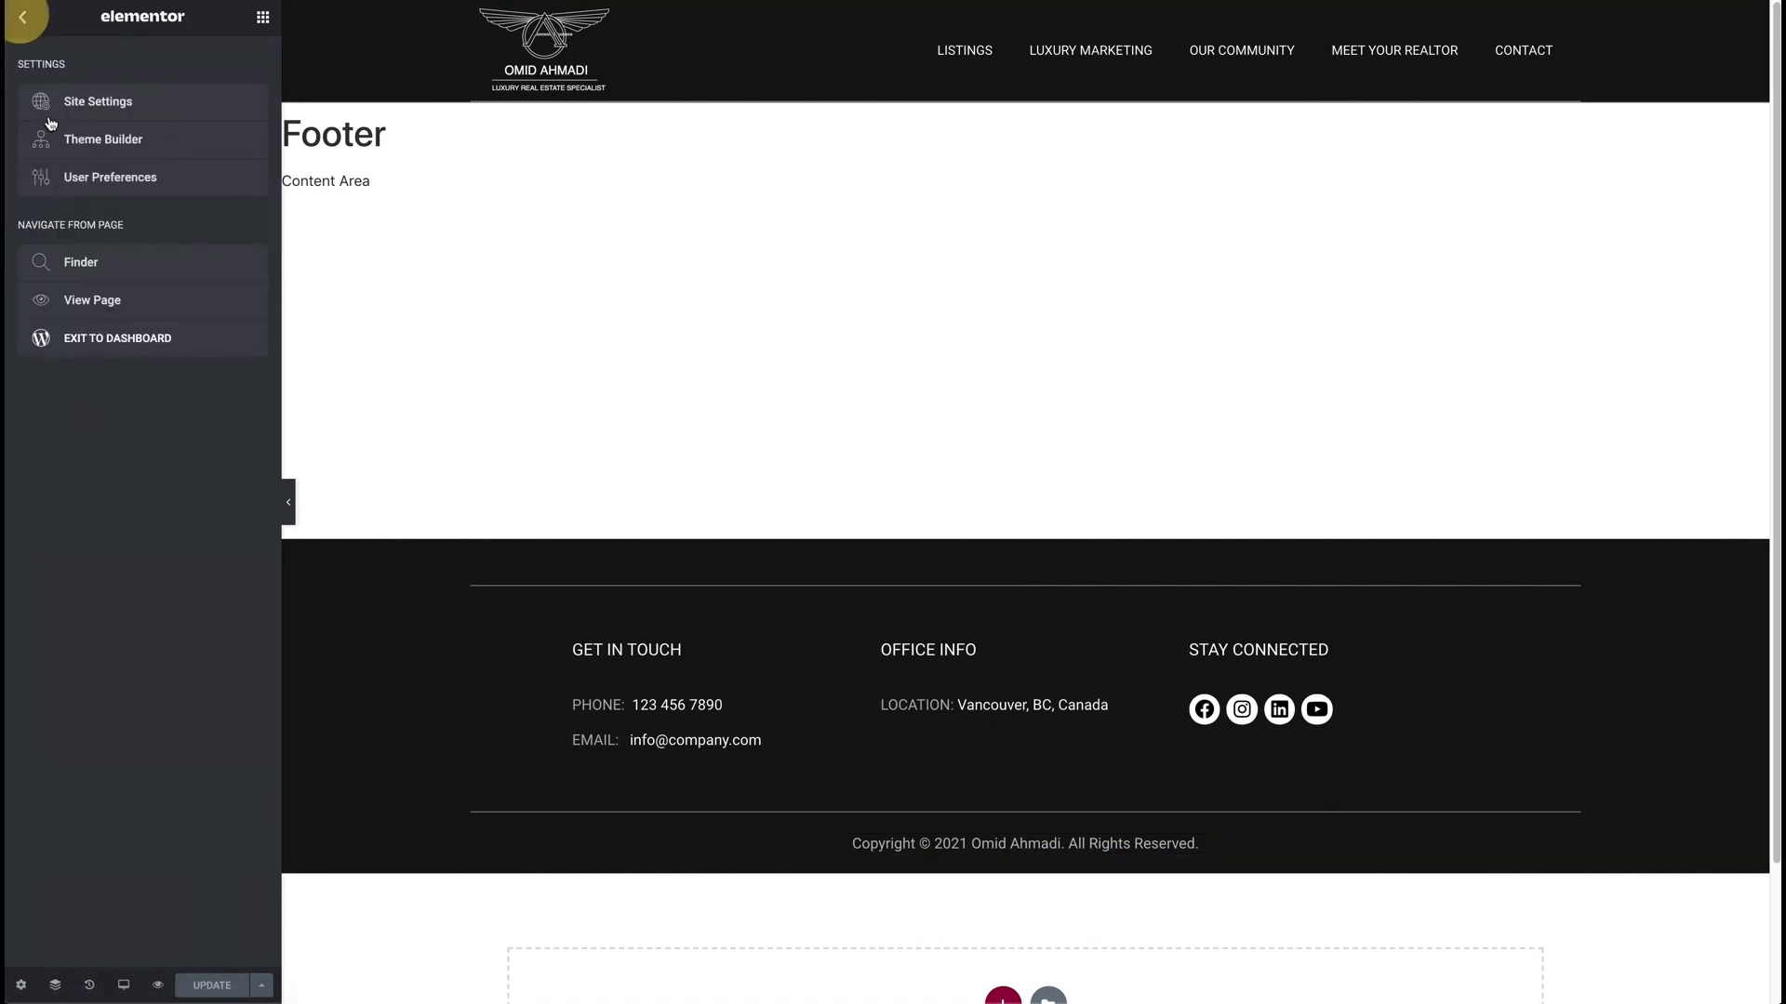
Exit Elementor to the dashboard and view the live homepage's centered Copyright © 2021 footer.
click(103, 355)
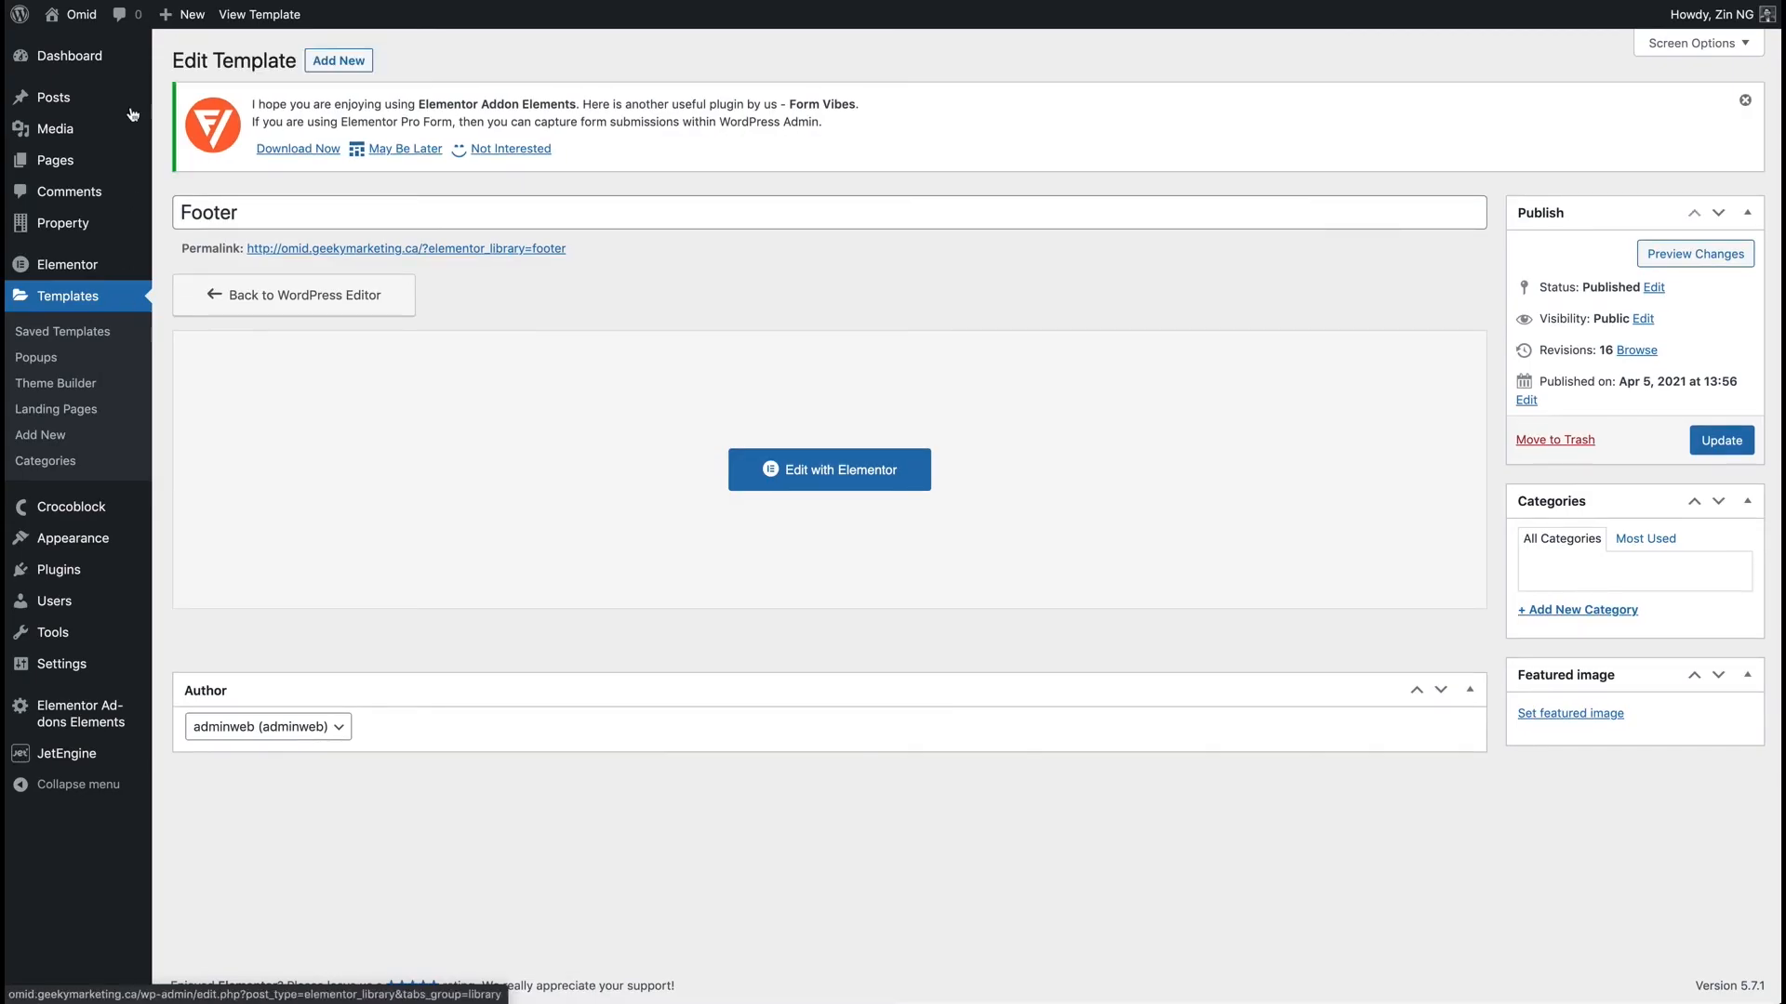
mouse_move(79, 15)
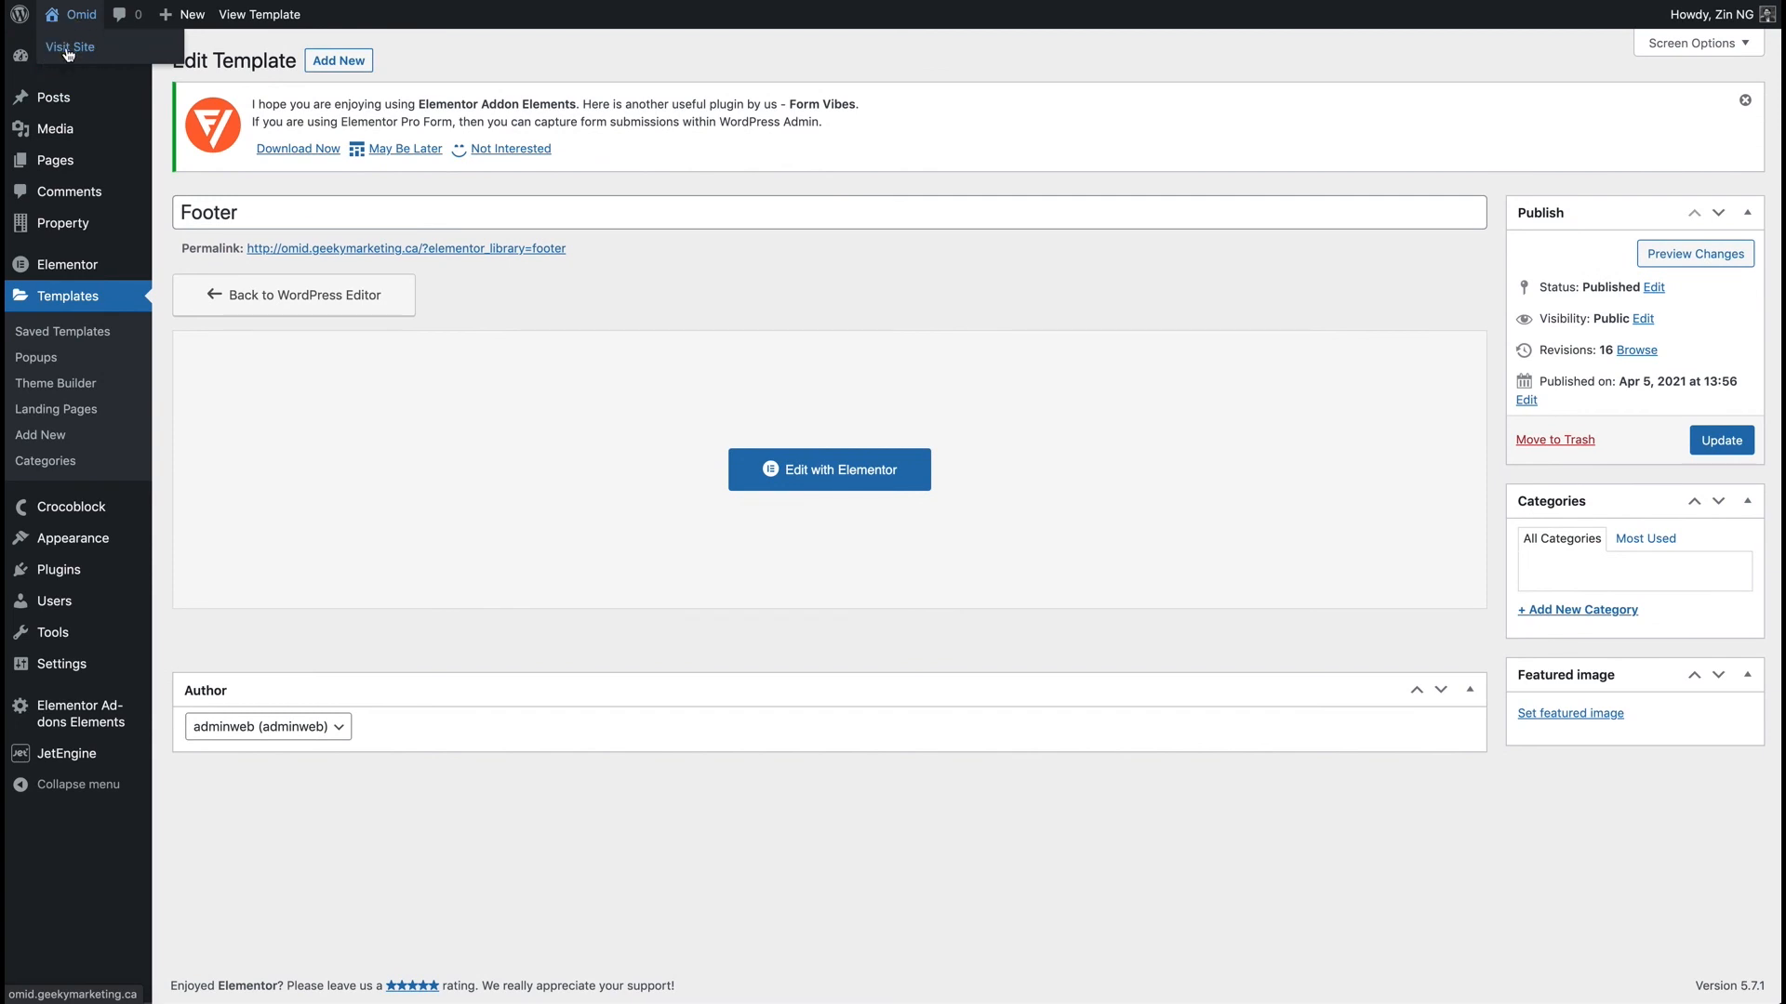
click(67, 49)
drag(1776, 86, 1706, 967)
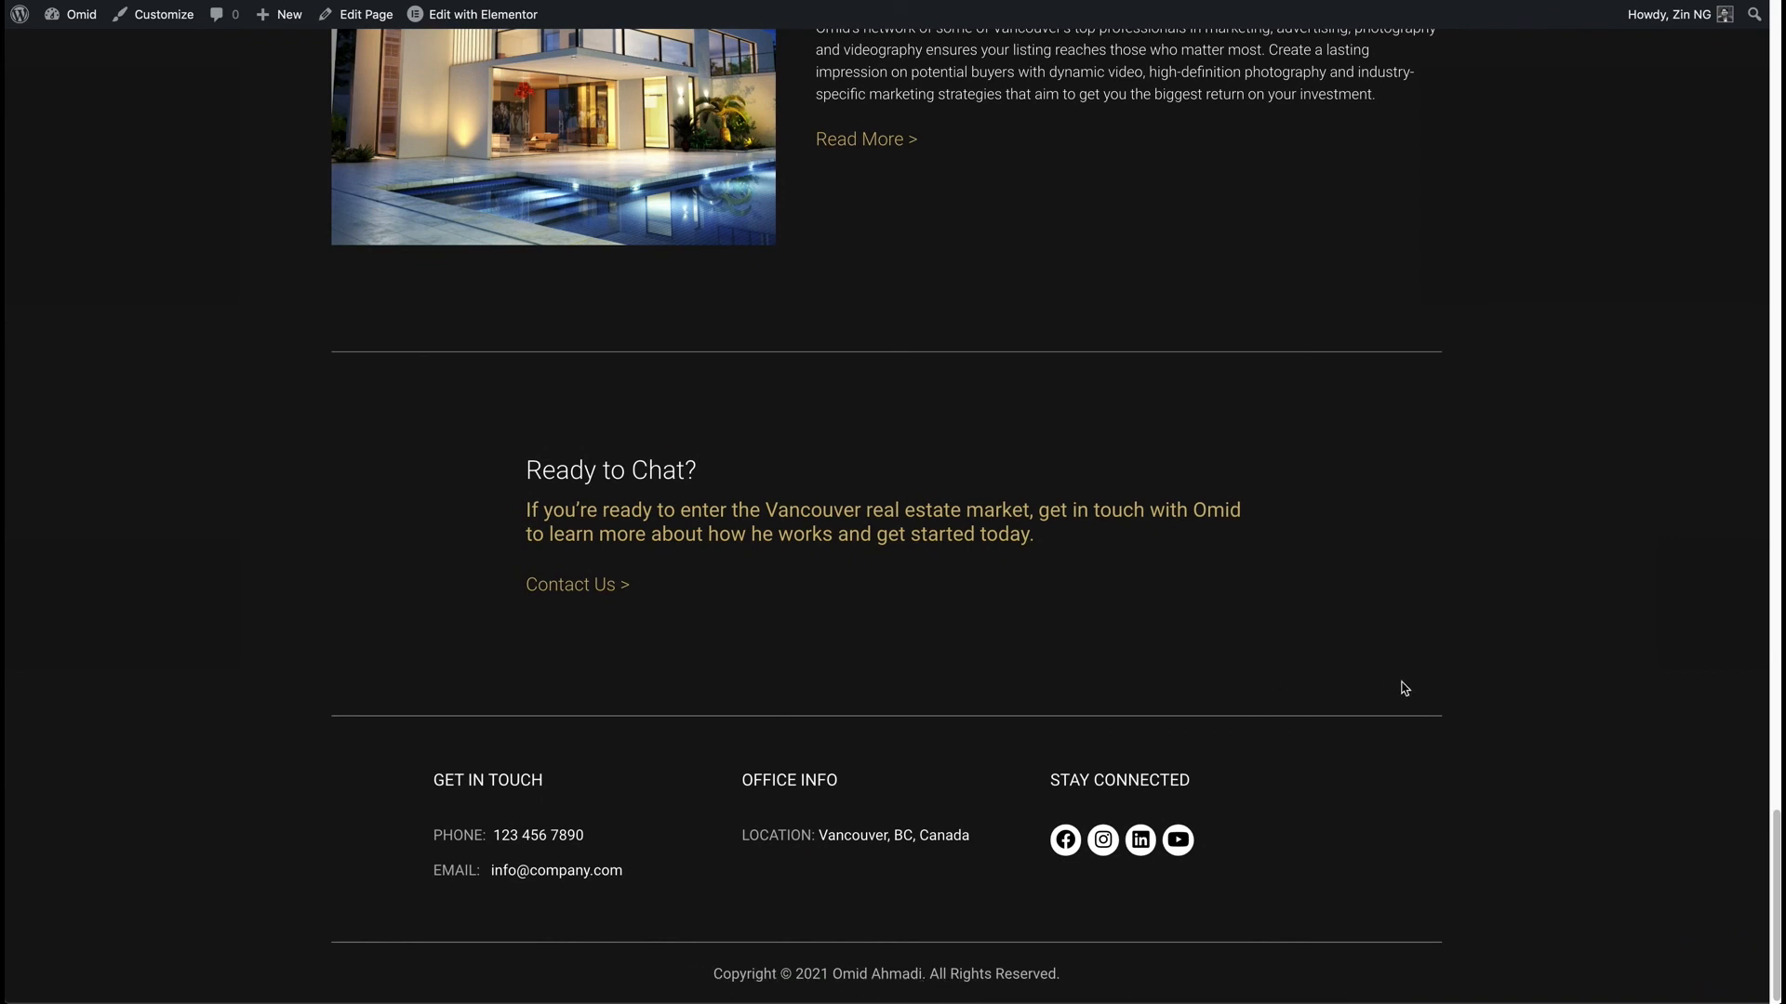
scroll(1404, 689, up, 20)
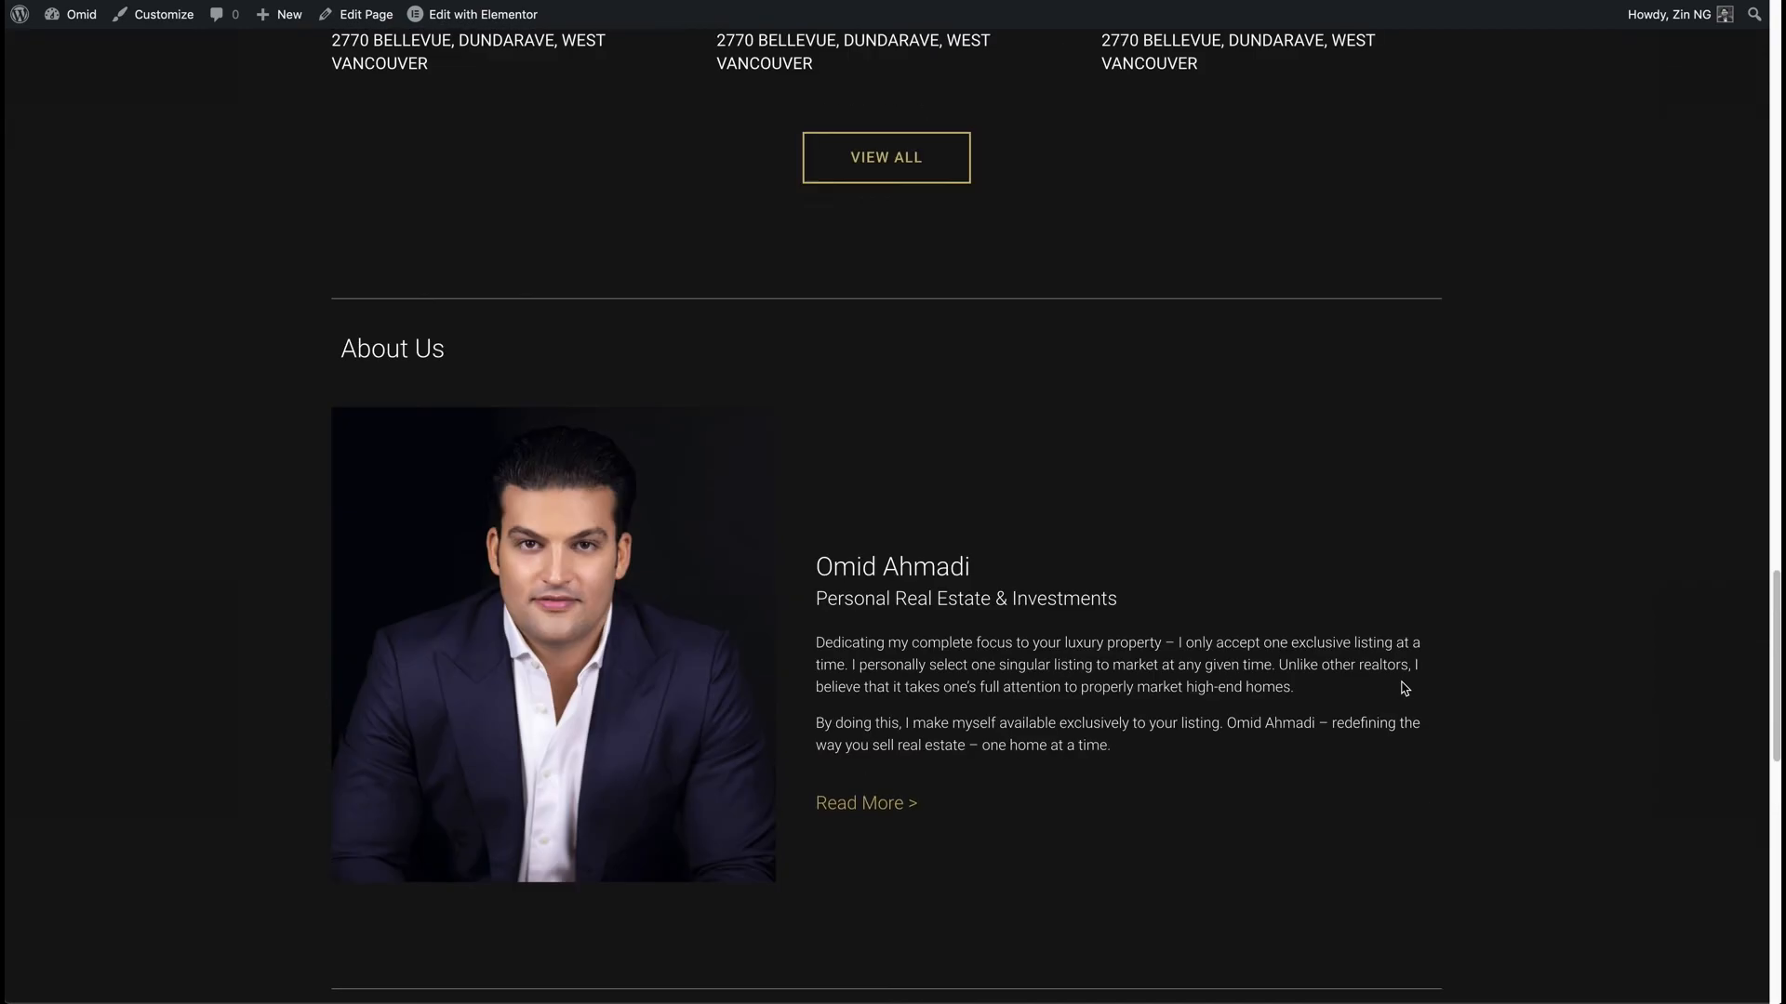